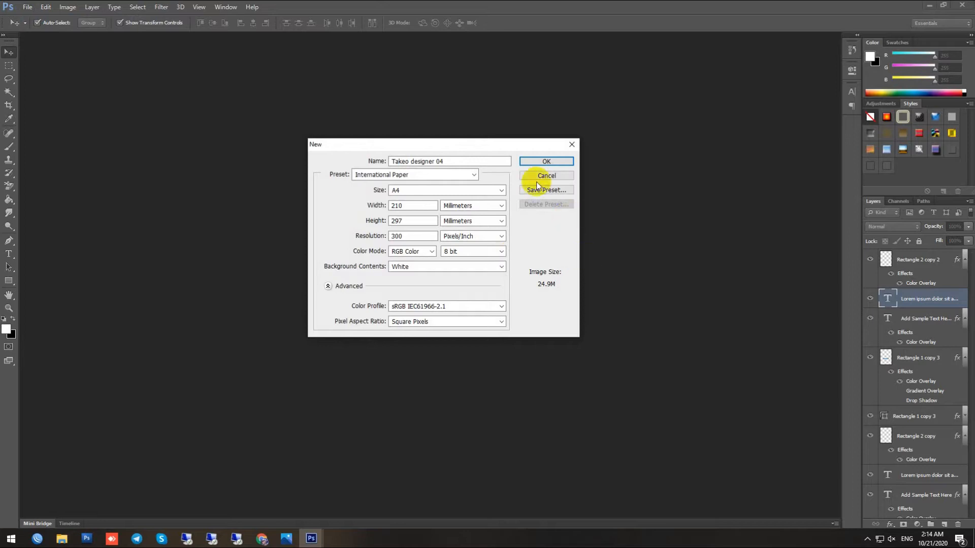
Create a 300 ppi RGB A4 document named Takeo designer 04 and dock its window in the workspace
left_click(544, 162)
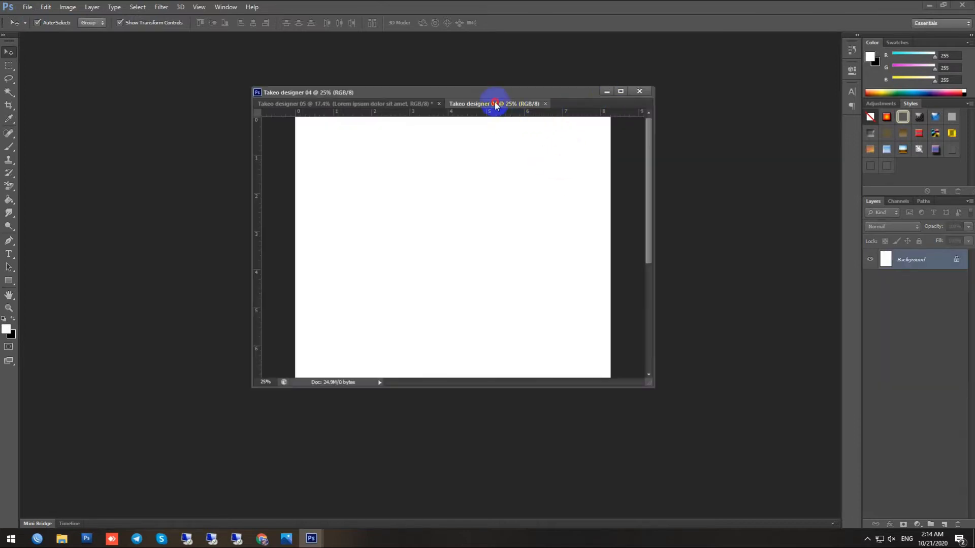
left_click(615, 91)
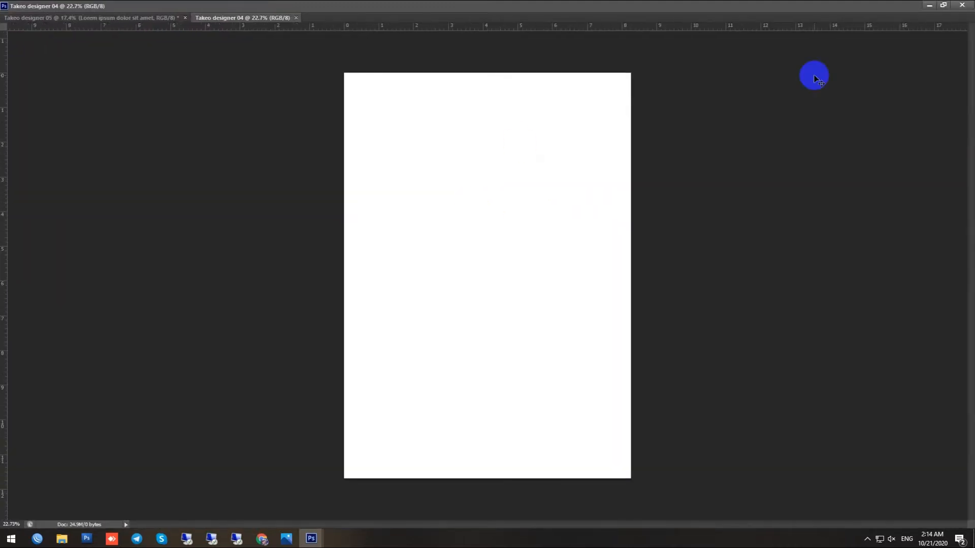
left_click(943, 5)
left_click_drag(505, 91, 464, 43)
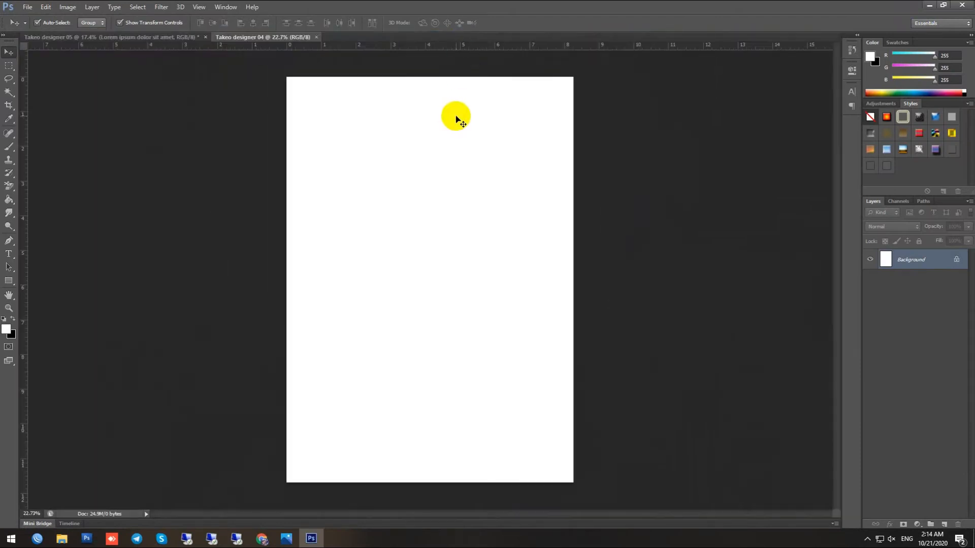
Draw a rectangle about 1871 by 419 px across the upper part of the page and fill it white
left_click(9, 279)
scroll(394, 150, "up", 1)
scroll(433, 208, "up", 2)
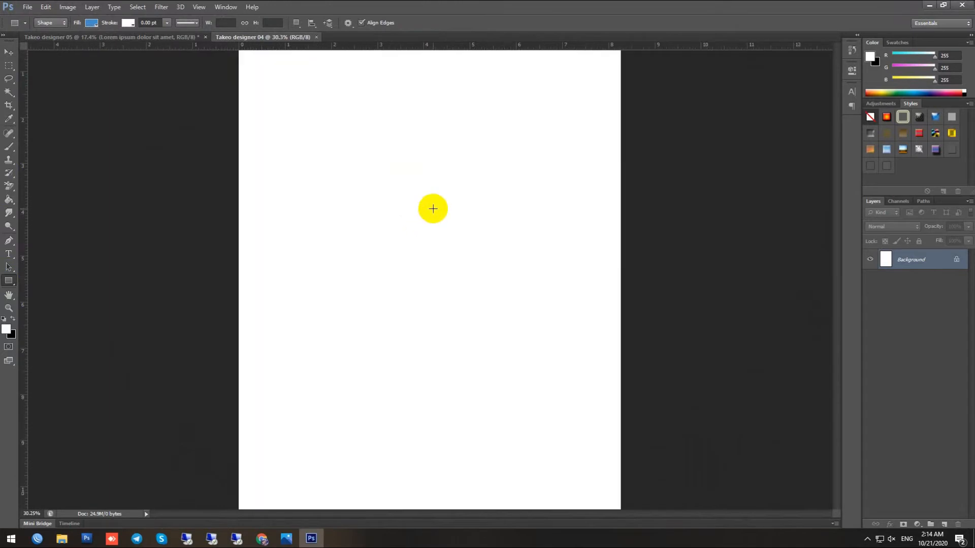
scroll(433, 209, "up", 1)
key("f")
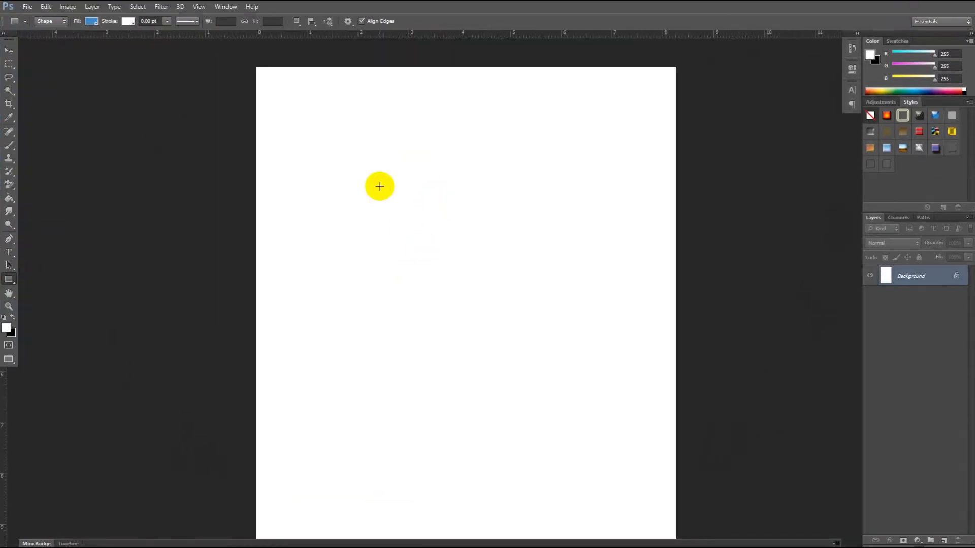
scroll(380, 187, "up", 1)
left_click_drag(374, 182, 357, 268)
left_click_drag(265, 223, 687, 316)
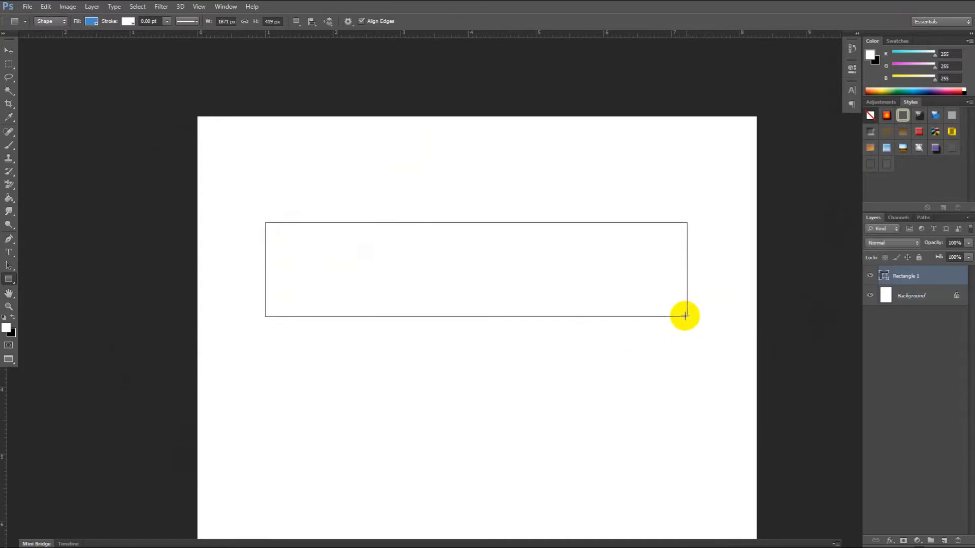
left_click(96, 23)
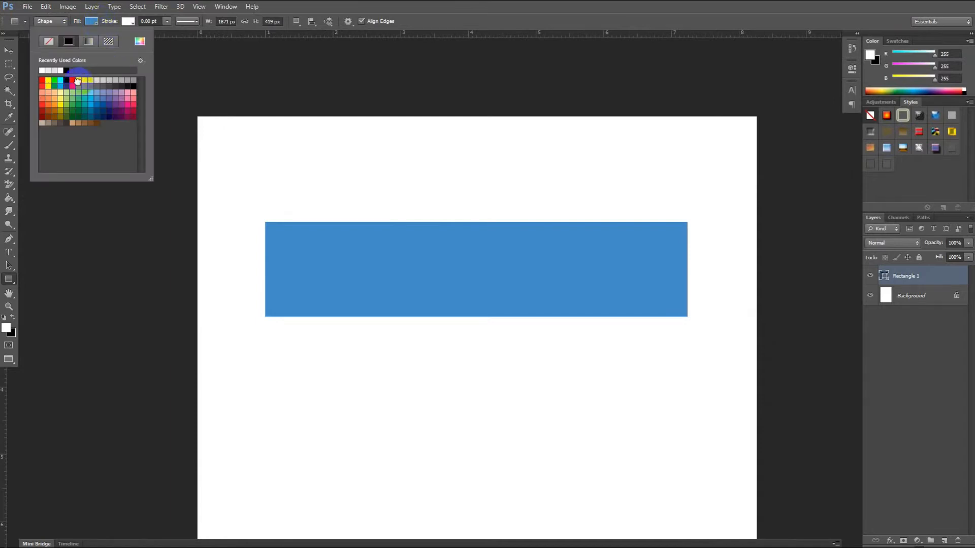
left_click(80, 80)
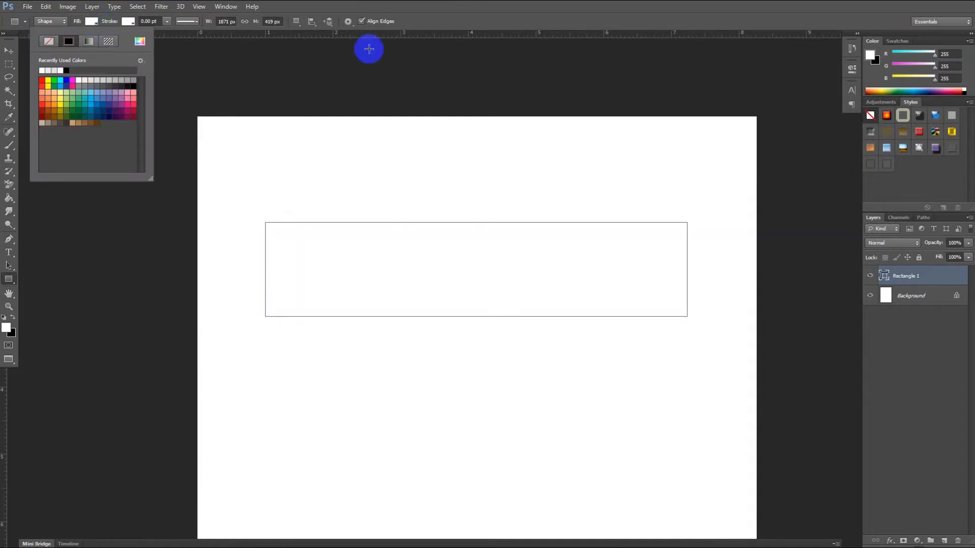
Distort the rectangle into a right-leaning parallelogram with about 22° of horizontal skew and about 90% height
left_click(27, 6)
mouse_move(45, 6)
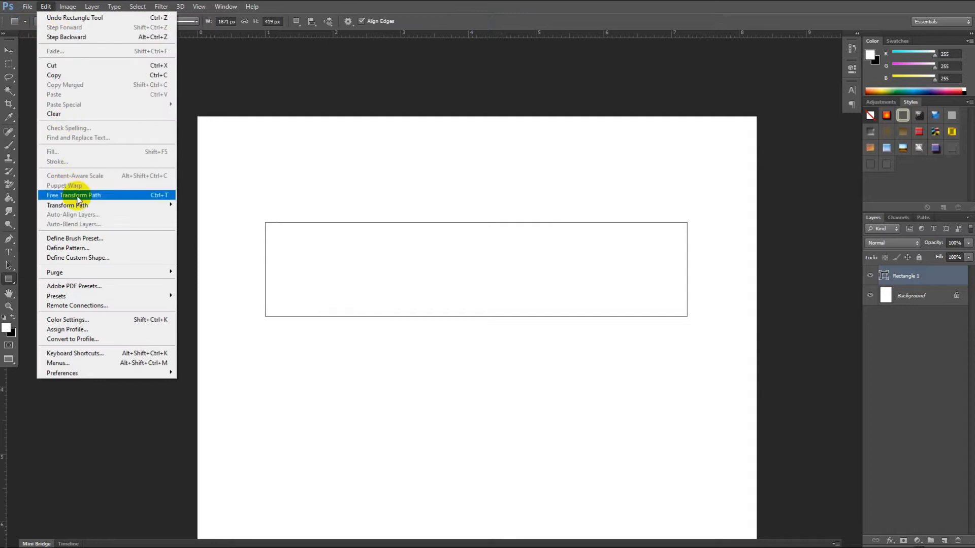
mouse_move(137, 208)
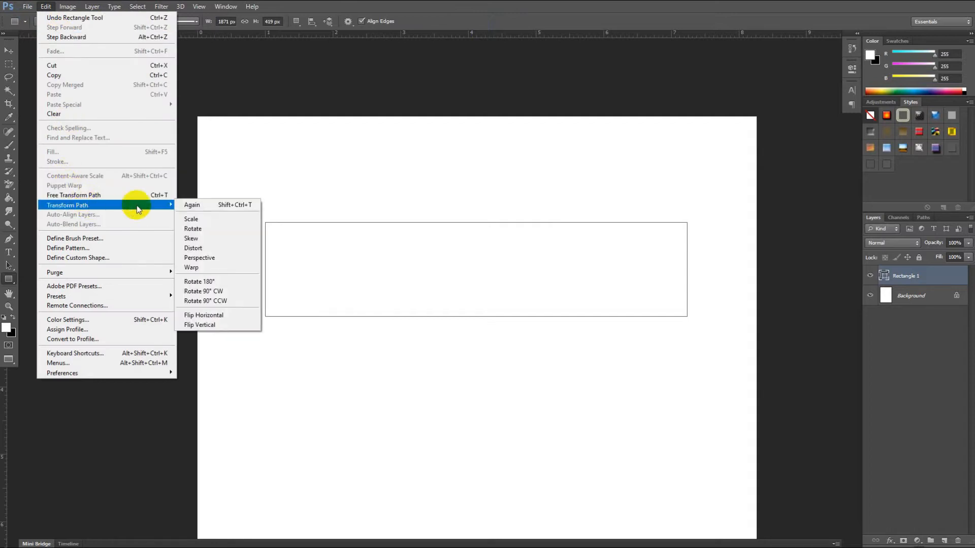
left_click(211, 250)
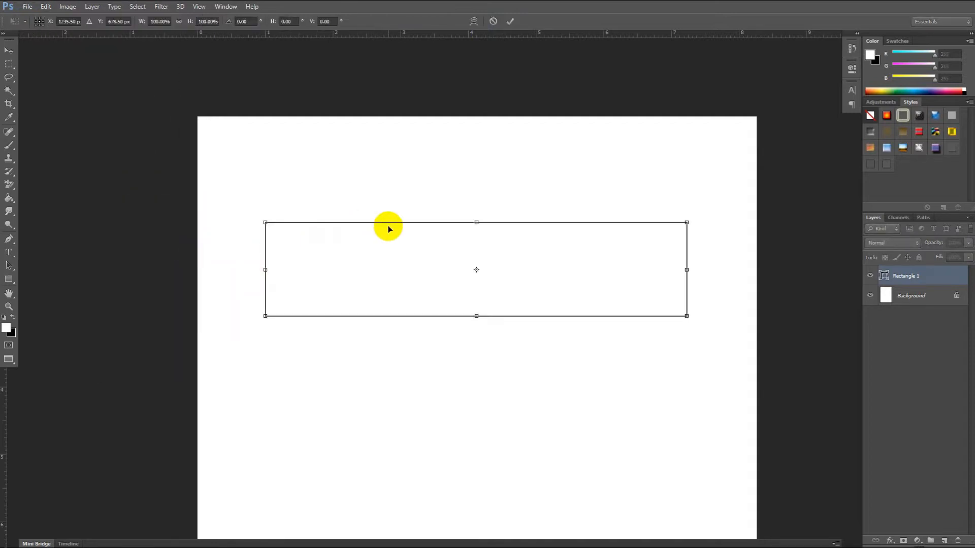
left_click_drag(478, 224, 513, 233)
left_click_drag(562, 275, 556, 277)
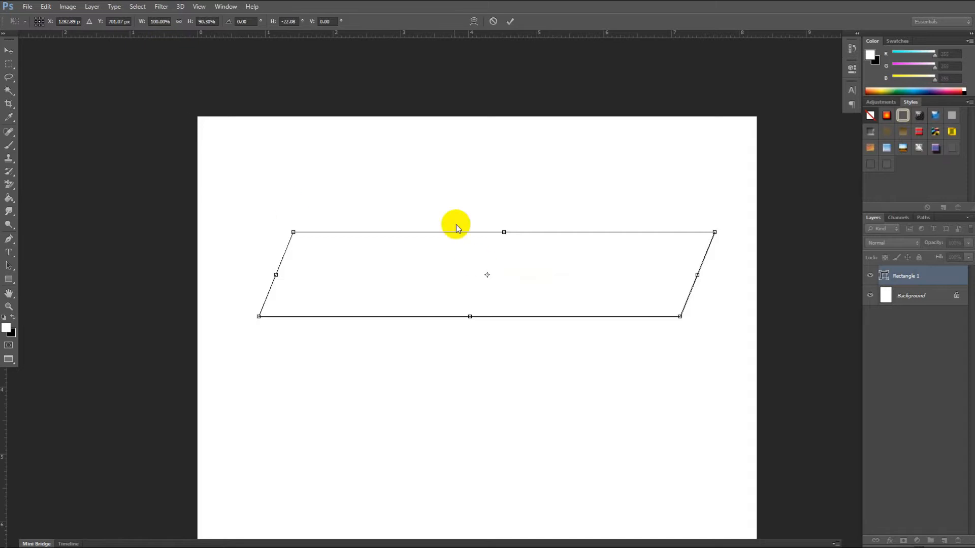
left_click(509, 22)
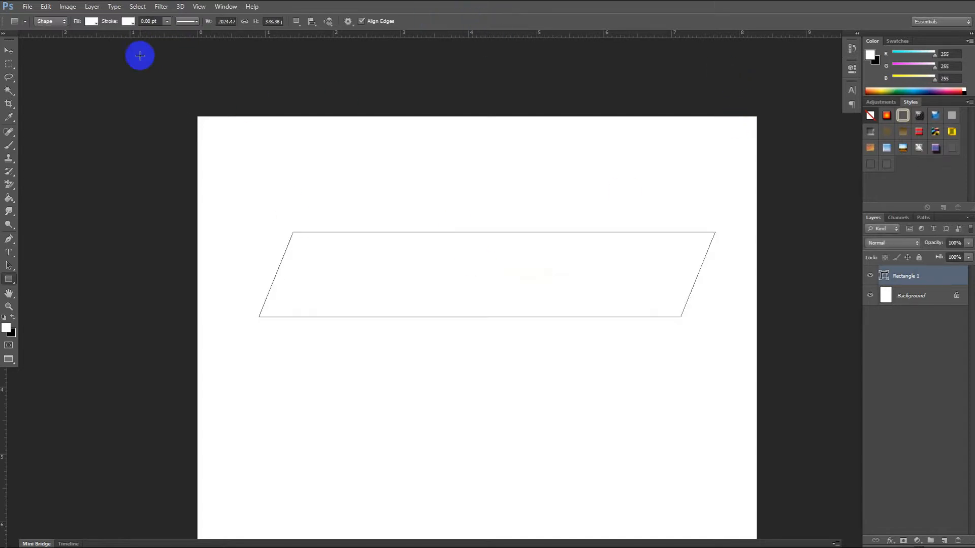
Set the parallelogram's stroke width to 2 pt
left_click(167, 21)
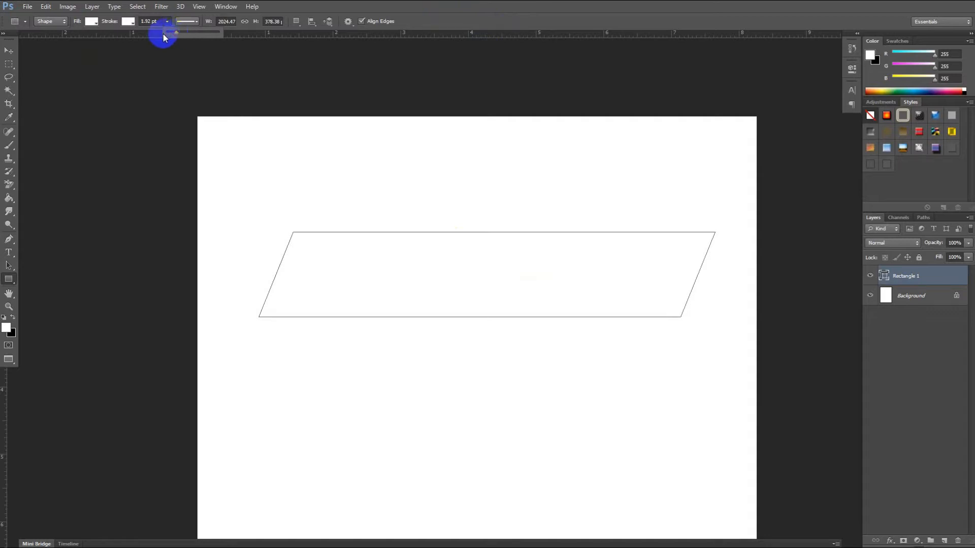
left_click(149, 21)
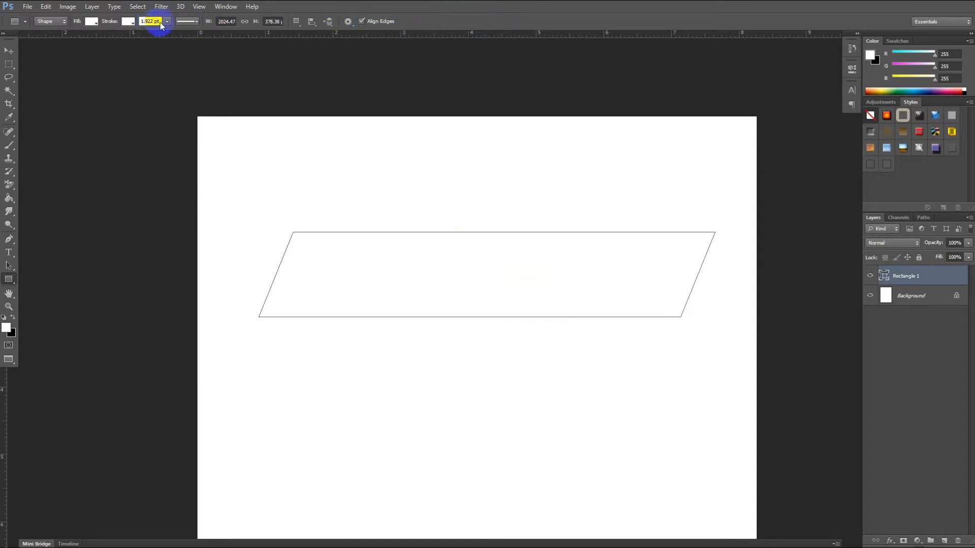
left_click(152, 20)
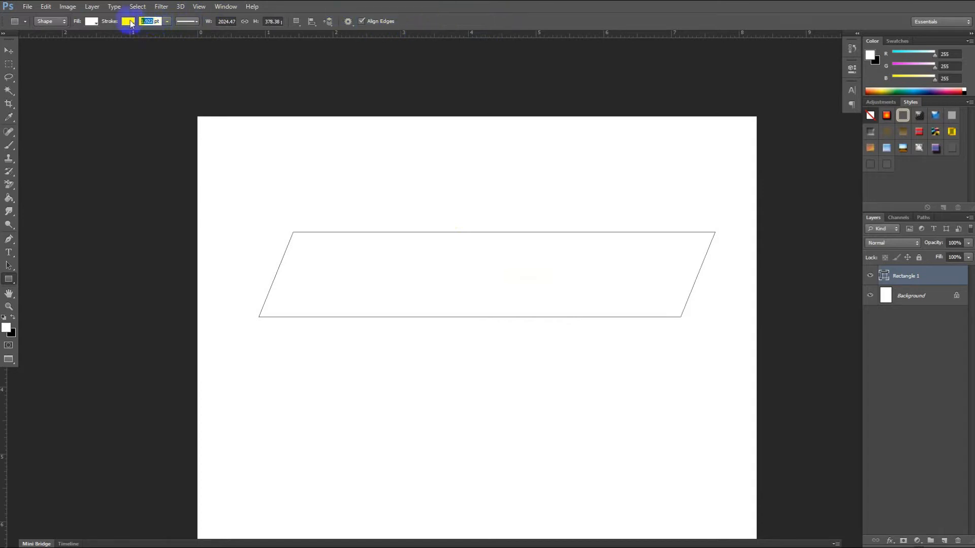
type("2")
left_click(544, 147)
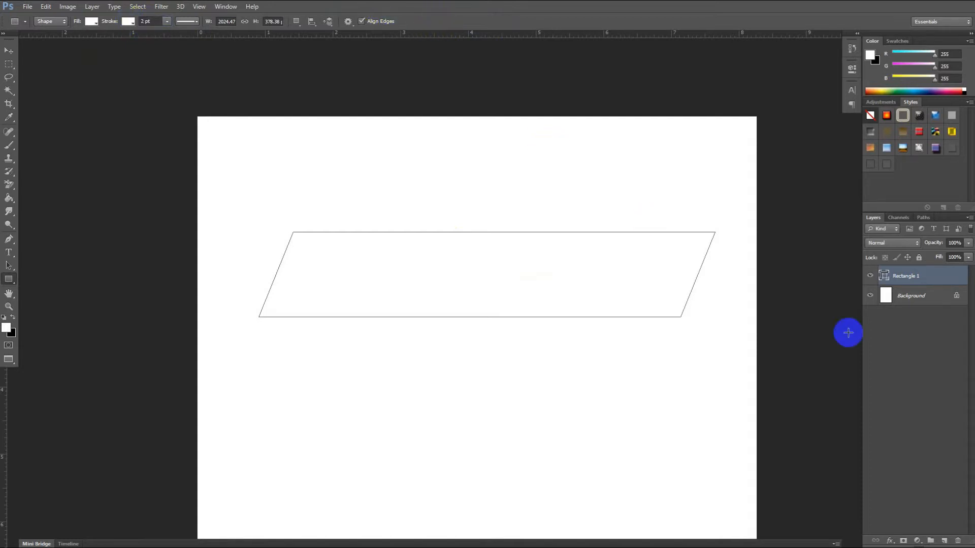
Add a drop shadow to the parallelogram layer with 56% opacity, 8 px distance and 9 px size
right_click(929, 276)
left_click(831, 151)
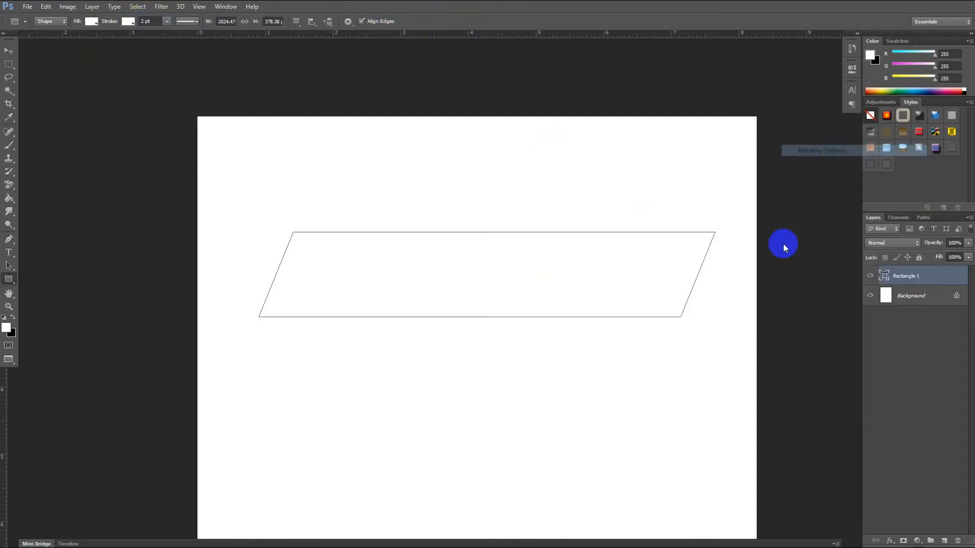
left_click_drag(509, 251, 647, 224)
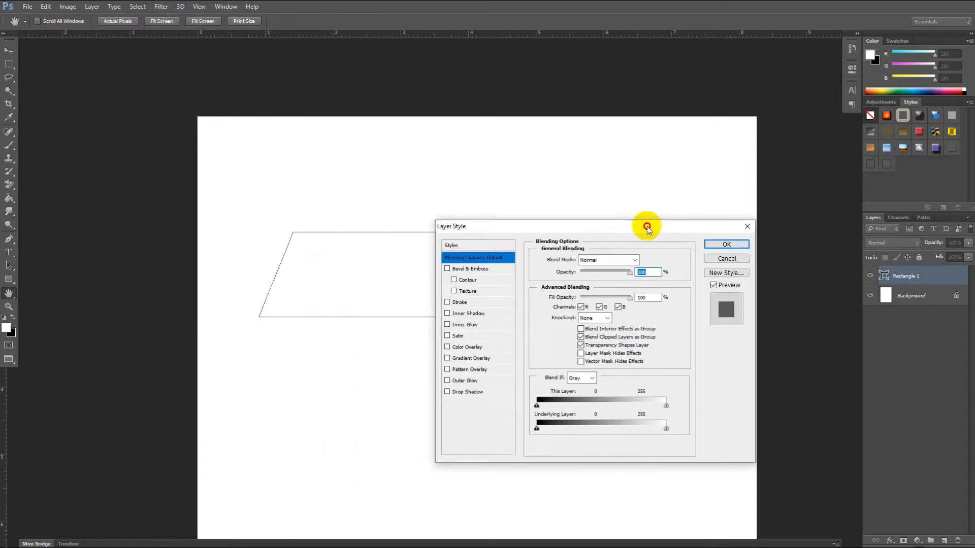
left_click(470, 389)
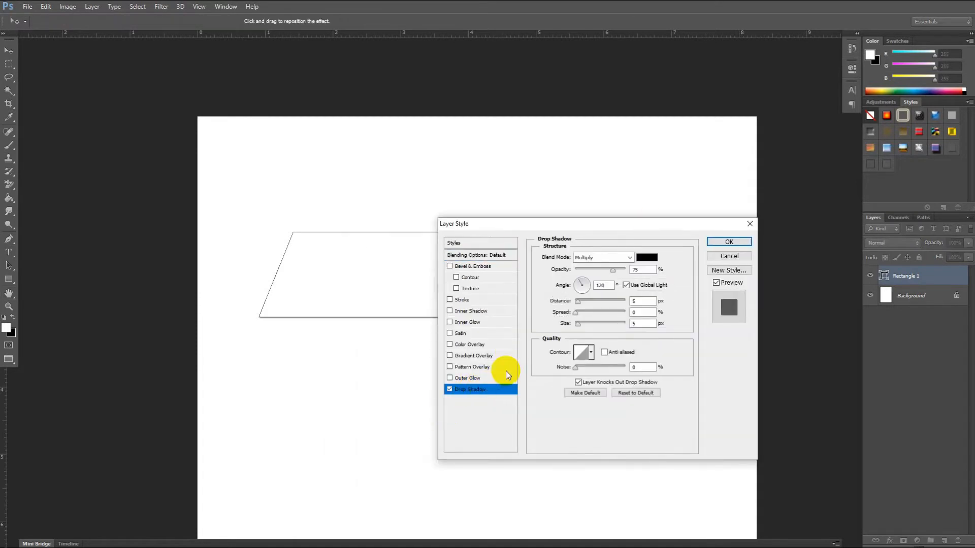
left_click_drag(613, 270, 603, 270)
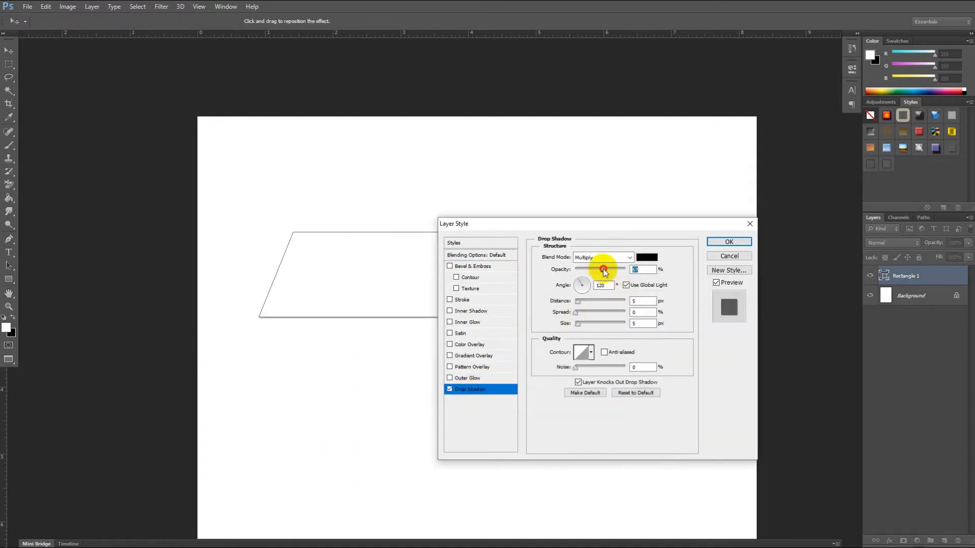
double_click(642, 324)
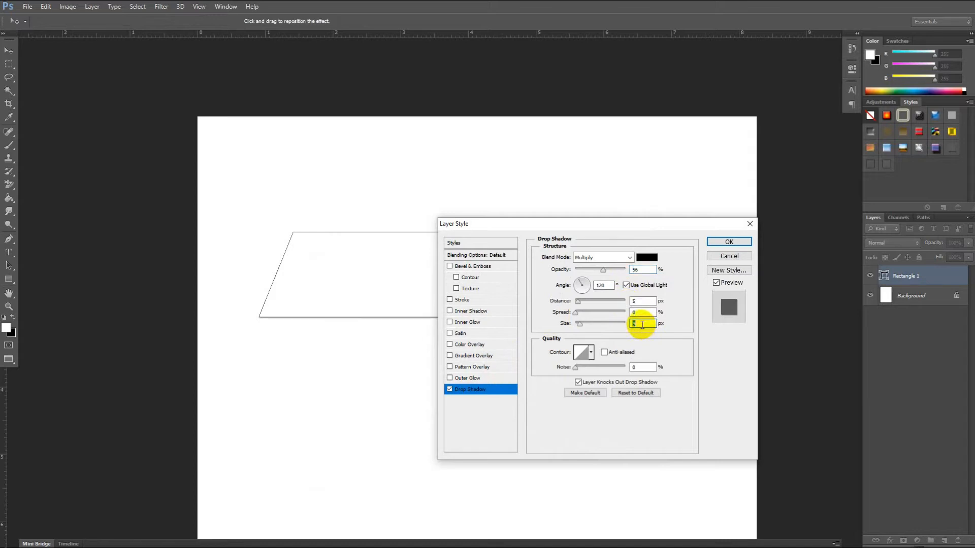
type("9")
double_click(641, 301)
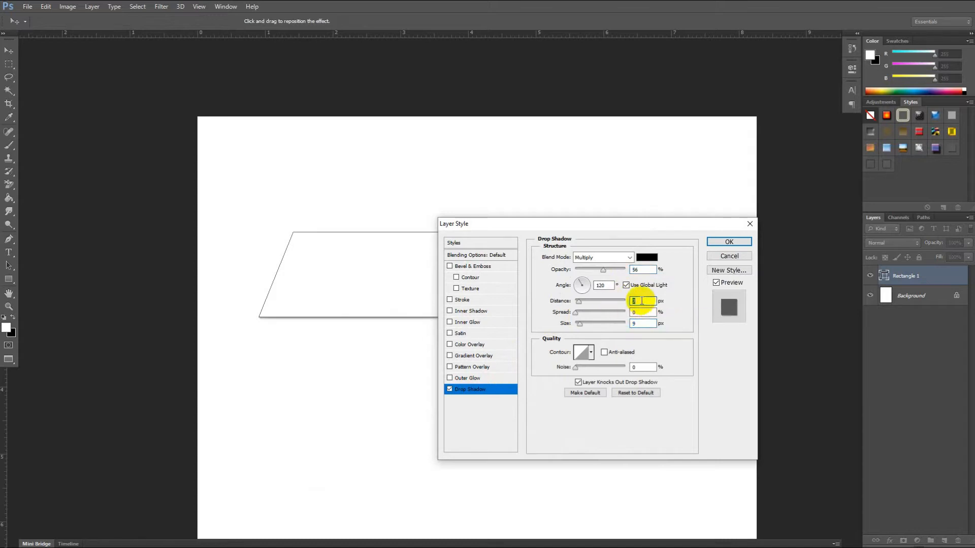
Adjust the parallelogram's drop shadow to an angle of 149°, a size of 32 px and an opacity of 37%
left_click_drag(653, 230, 708, 333)
left_click(631, 381)
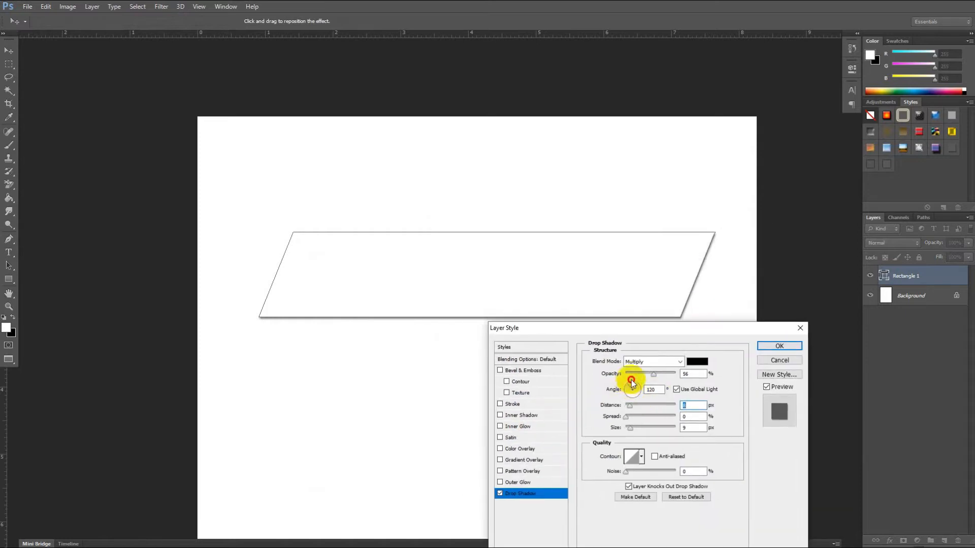
mouse_move(632, 379)
left_mouse_down()
mouse_move(620, 392)
mouse_move(635, 409)
mouse_move(630, 390)
left_mouse_up()
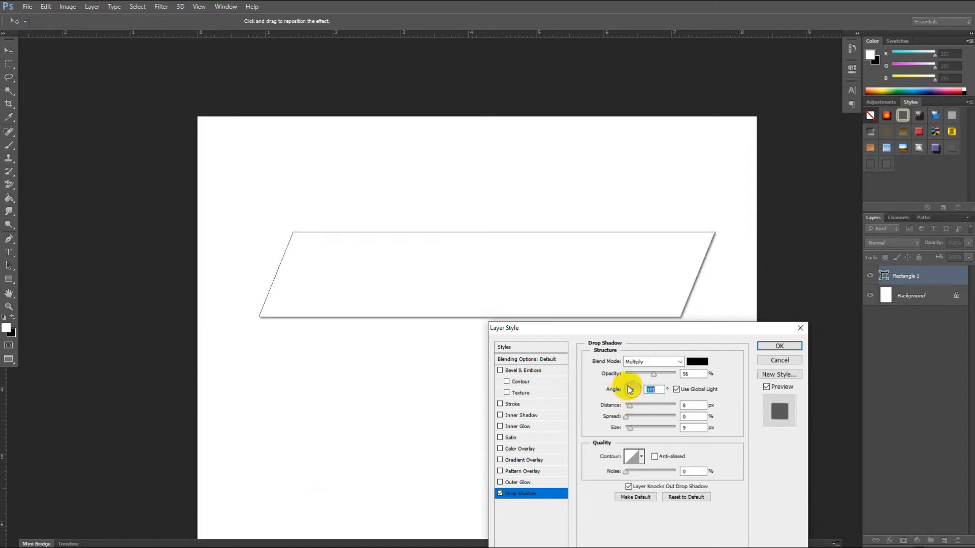
left_click_drag(633, 431, 635, 433)
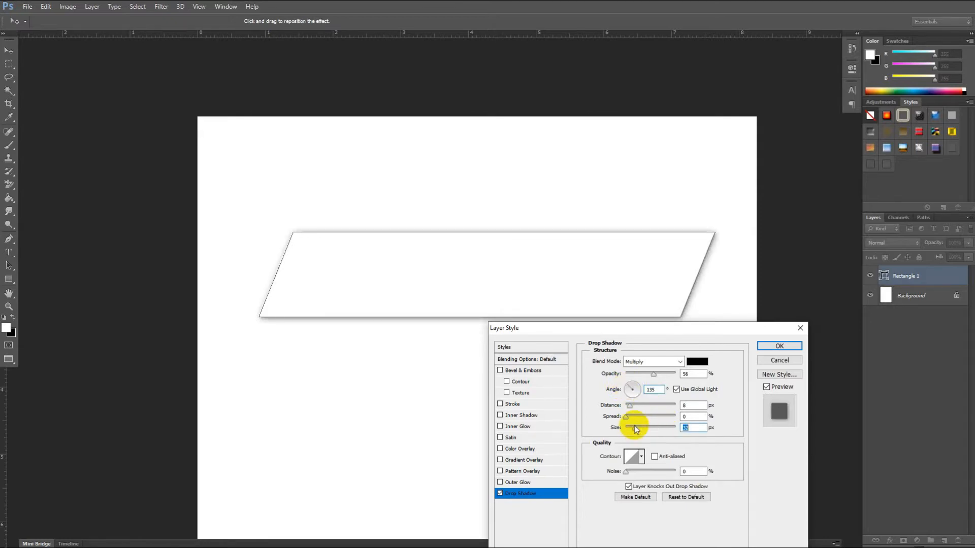
left_click(652, 390)
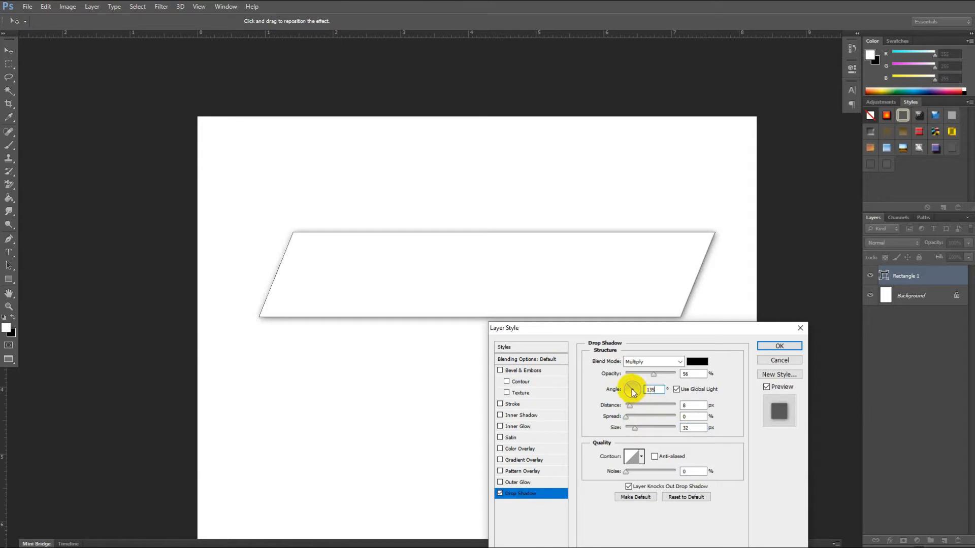
left_click(631, 386)
left_click_drag(631, 391, 644, 373)
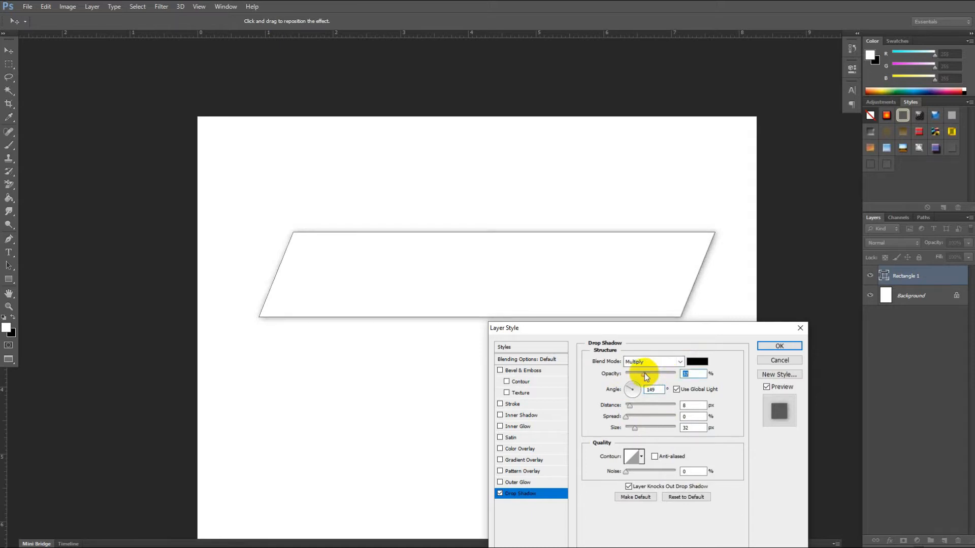
Add a gradient overlay to the parallelogram and change the gradient's black stop to light grey d9d9d9
left_click_drag(693, 328, 735, 184)
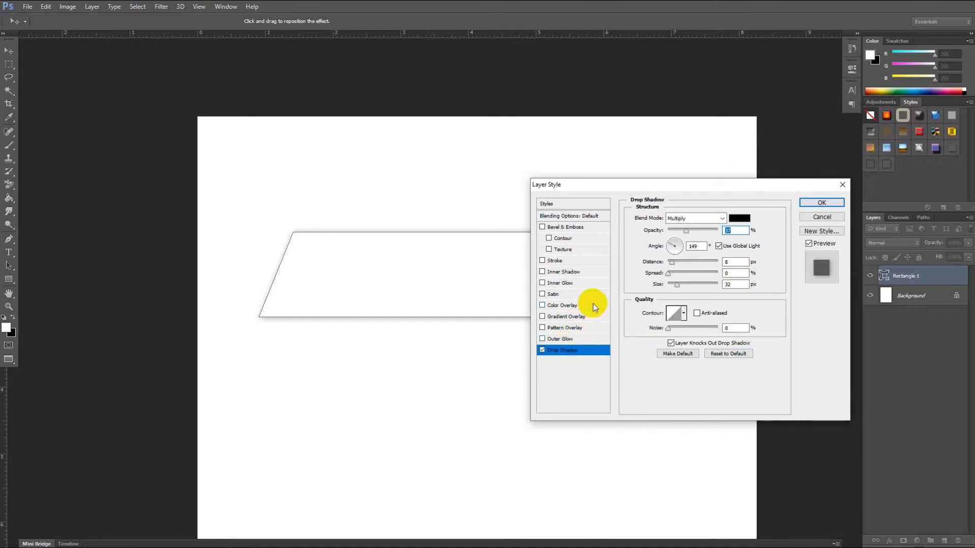
left_click(566, 317)
left_click(693, 245)
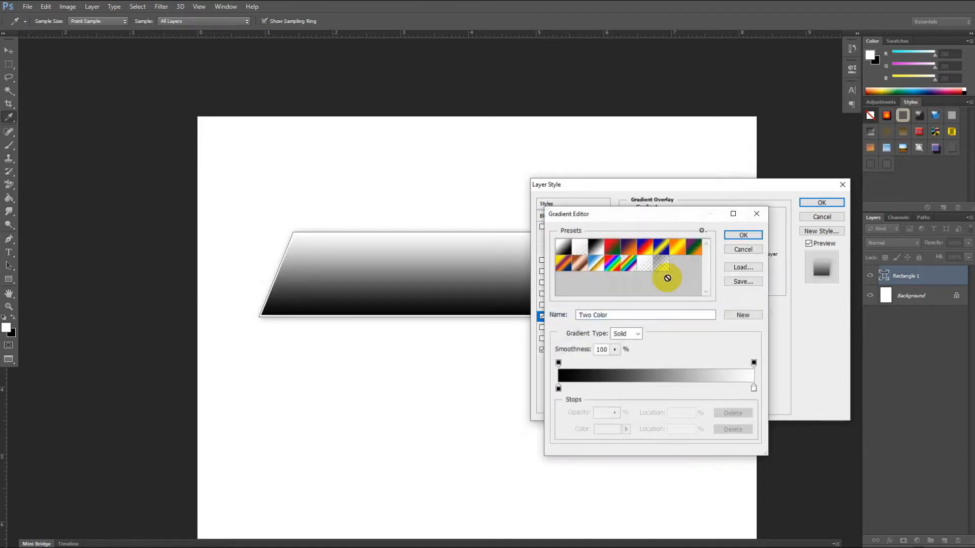
left_click(559, 388)
left_click(608, 429)
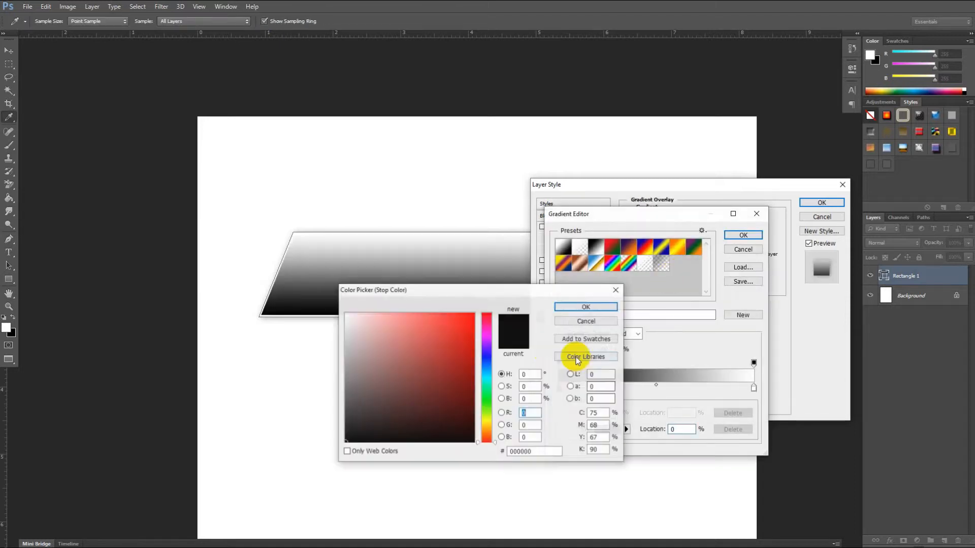
left_click(346, 333)
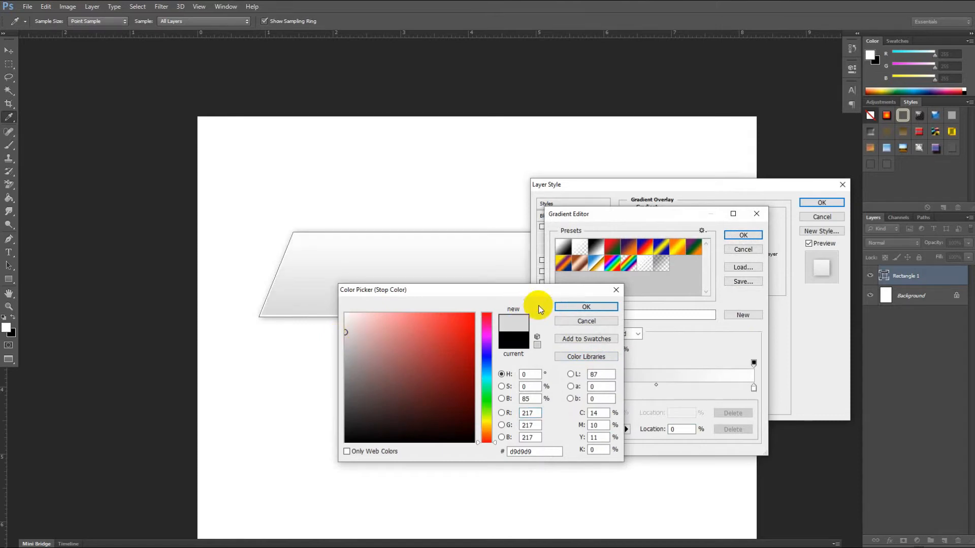
left_click(587, 306)
Shift the gradient's midpoint to 34% and apply the layer style to the parallelogram
left_click_drag(655, 386, 626, 388)
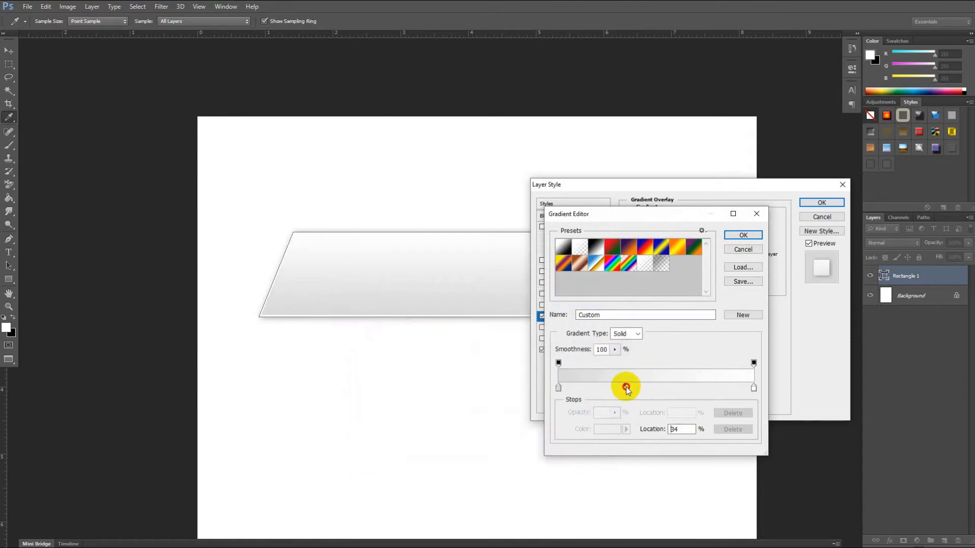
left_click(743, 235)
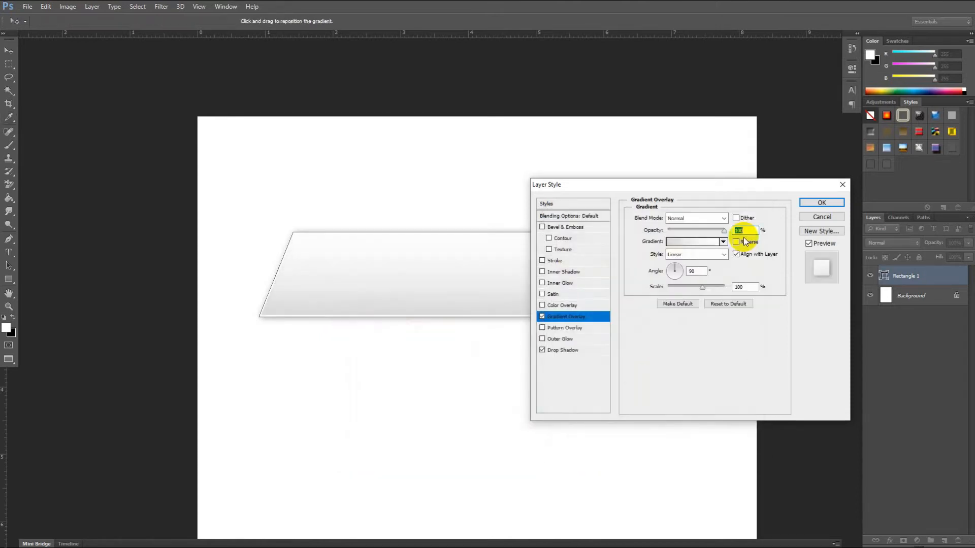
left_click(812, 202)
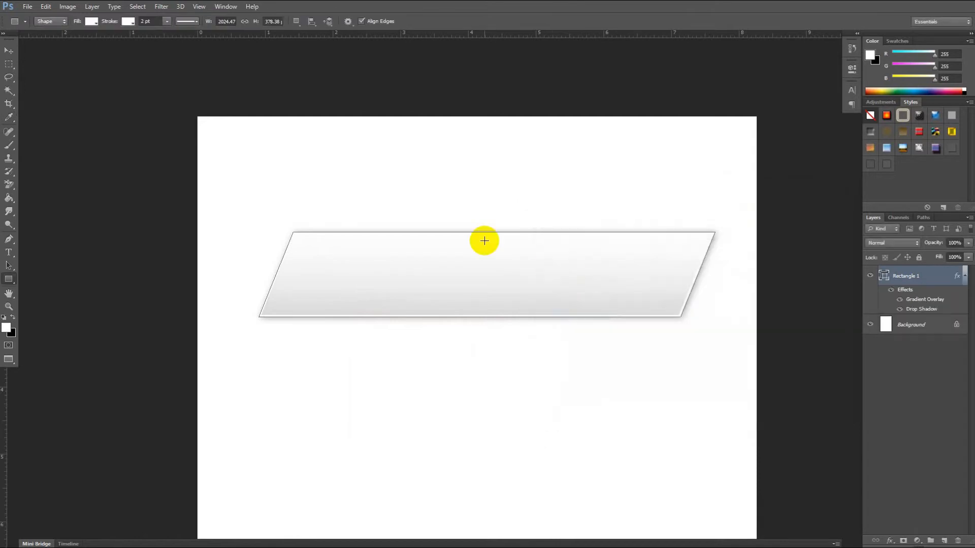
left_click(166, 21)
double_click(154, 21)
key("Up")
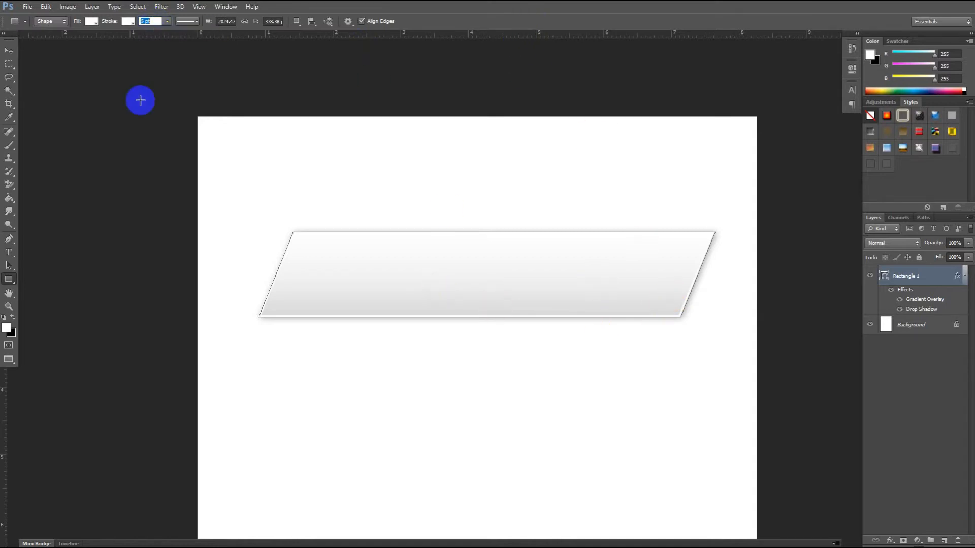
left_click(9, 50)
scroll(544, 264, "up", 1)
scroll(544, 264, "up", 1)
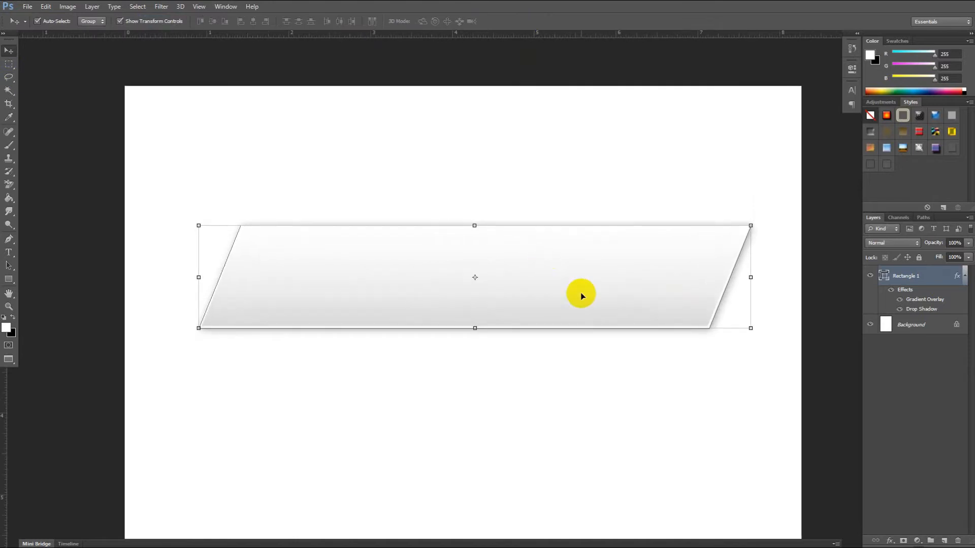
Set the banner parallelogram's stroke width to 3.10 pt
left_click(10, 266)
left_click(9, 279)
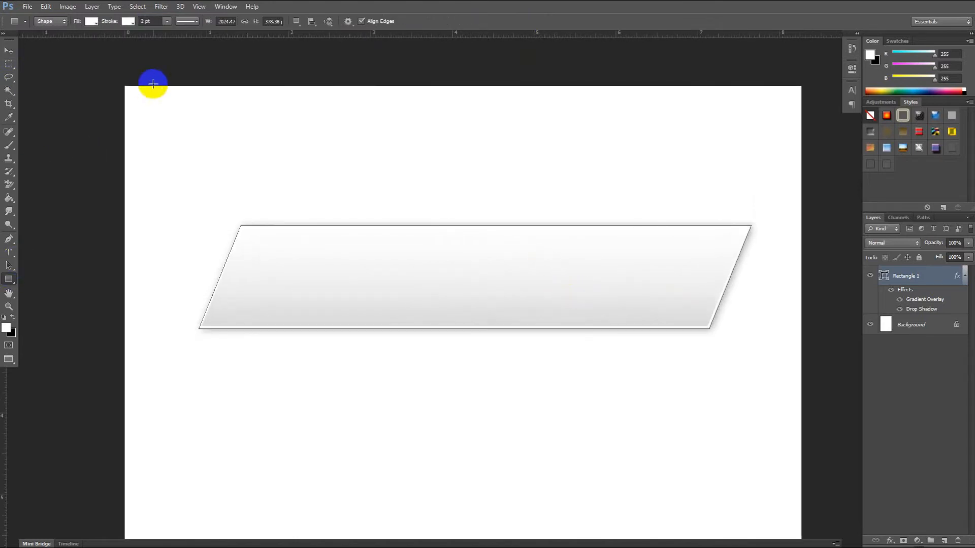
left_click(167, 22)
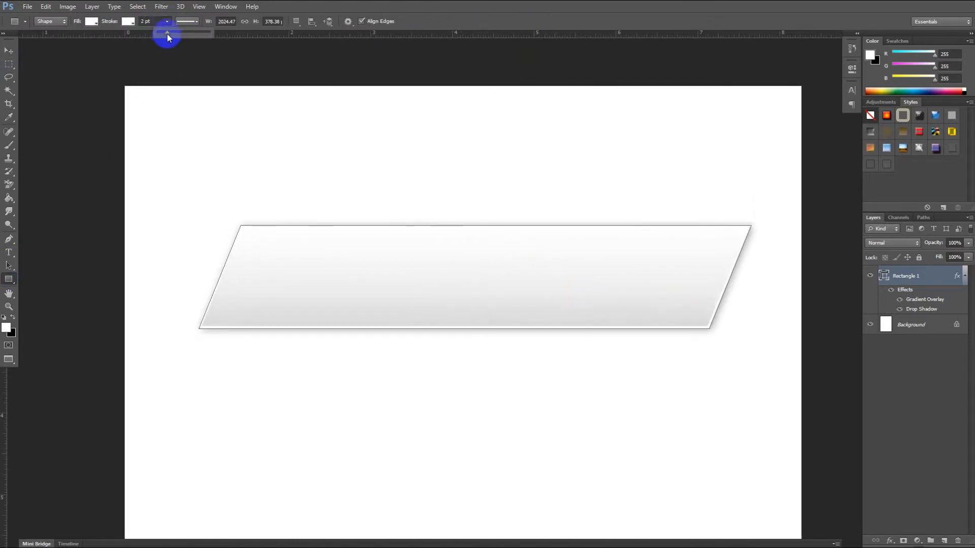
left_click_drag(166, 35, 169, 34)
left_click(447, 16)
scroll(515, 223, "down", 1)
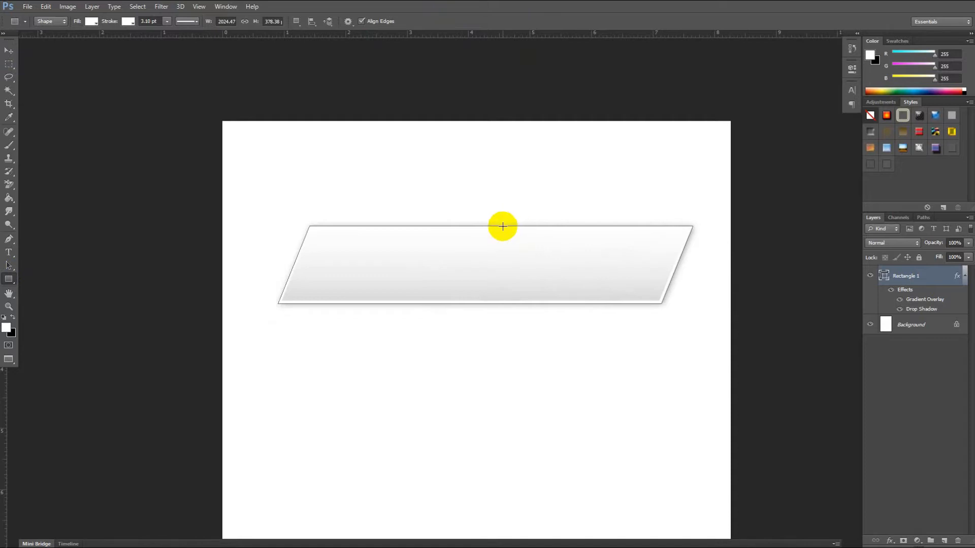
scroll(370, 273, "up", 1)
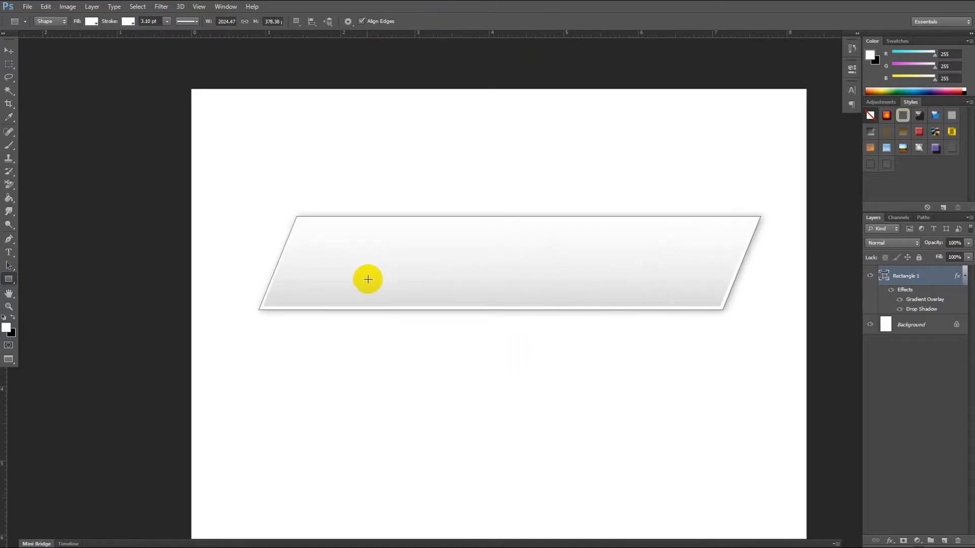
Draw a white rectangle about 1127 × 182 px over the banner's lower left part and set its stroke width to 0 pt
mouse_move(324, 264)
left_mouse_down()
mouse_move(359, 300)
mouse_move(508, 326)
mouse_move(604, 323)
mouse_move(611, 312)
mouse_move(524, 308)
mouse_move(534, 307)
left_mouse_up()
scroll(404, 279, "up", 1)
scroll(405, 280, "up", 1)
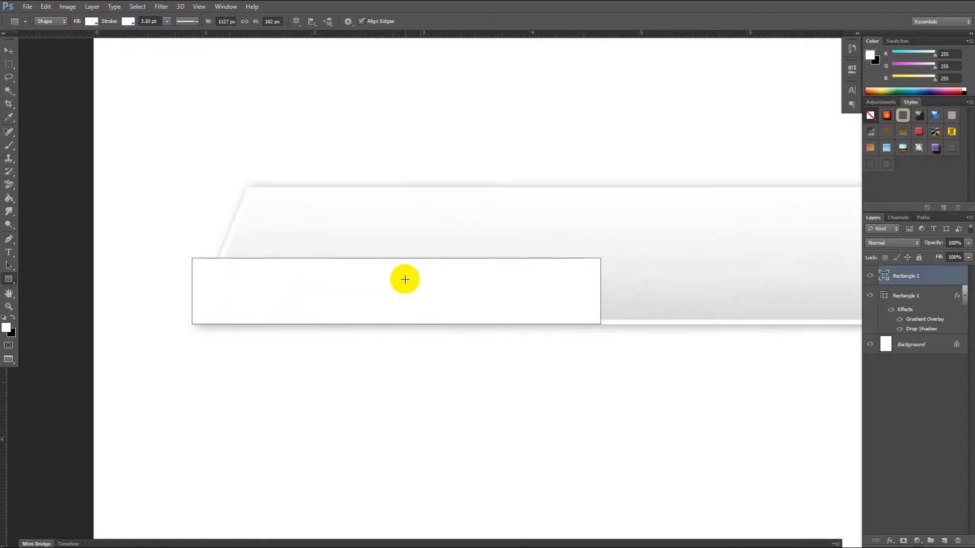
left_click(168, 22)
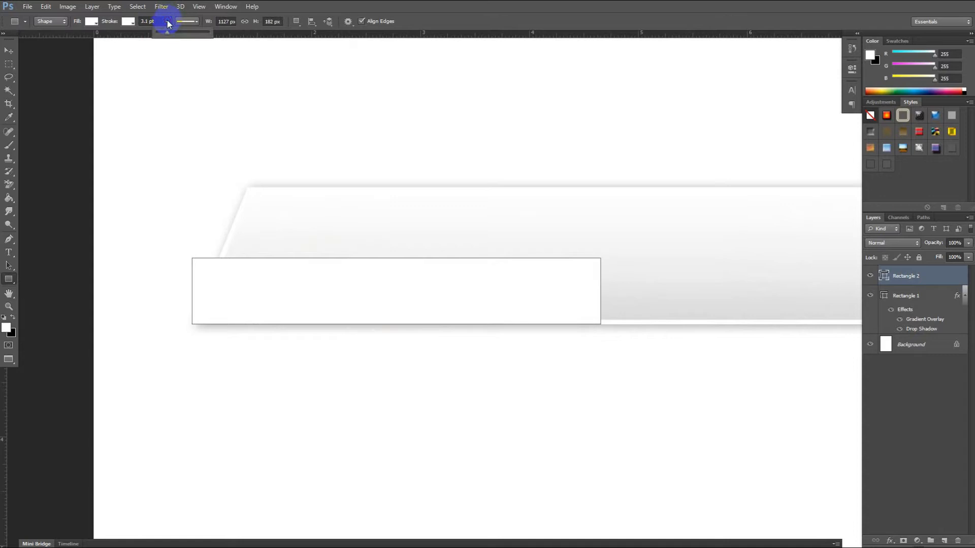
left_click_drag(166, 34, 105, 39)
left_click(467, 43)
Distort the new rectangle by shifting its top edge right to a horizontal skew of -23.08°, following the banner's slanted left edge
scroll(283, 195, "up", 1)
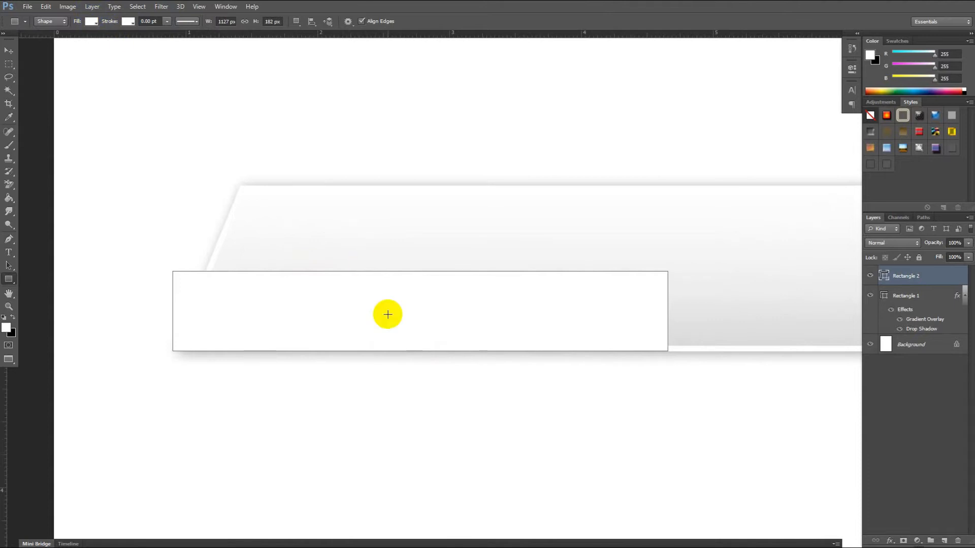
scroll(285, 220, "up", 1)
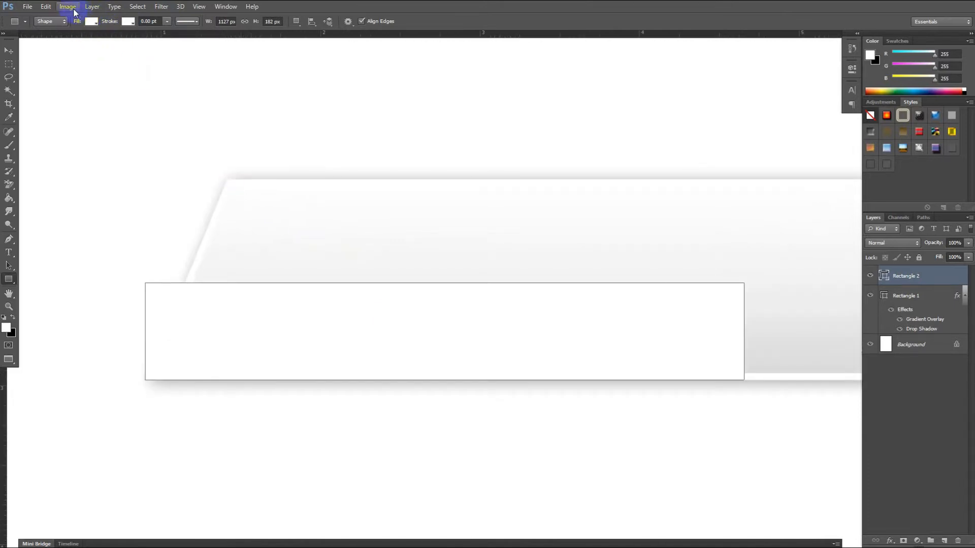
left_click(68, 6)
mouse_move(45, 6)
mouse_move(130, 208)
left_click(209, 243)
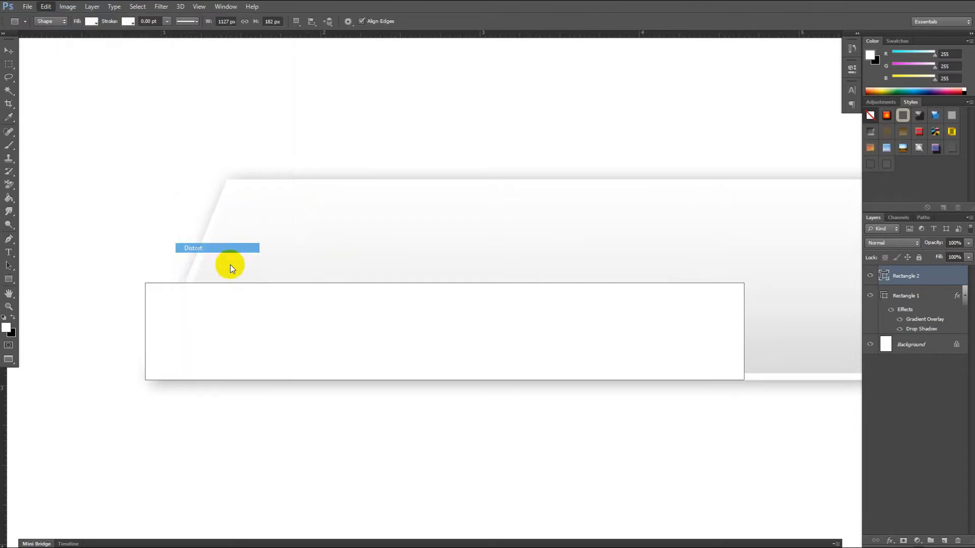
scroll(250, 279, "up", 1)
left_click_drag(465, 284, 509, 279)
scroll(407, 294, "up", 2)
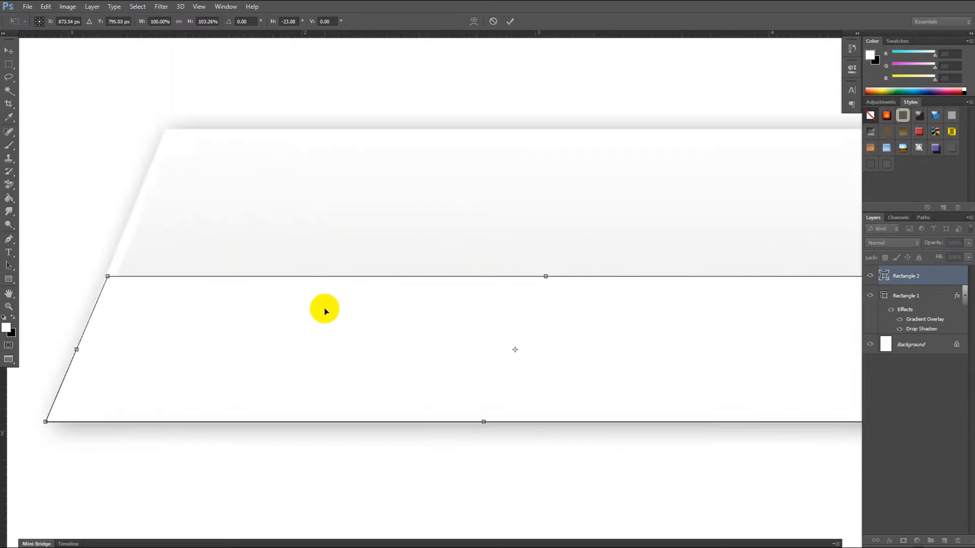
Fine-tune the rectangle's horizontal skew to -22.24° so its left edge matches the banner, and apply the transformation
left_click_drag(287, 313, 316, 329)
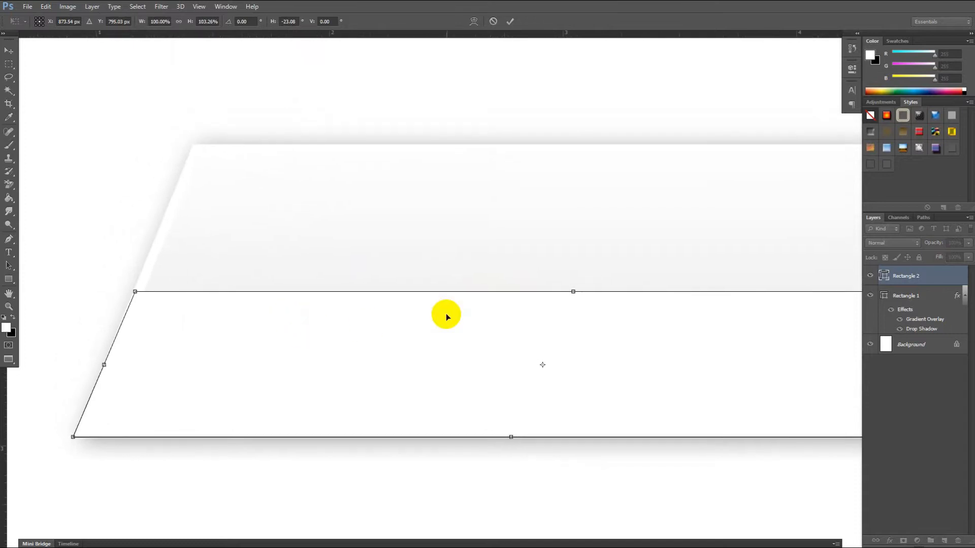
scroll(446, 313, "up", 2)
left_click_drag(372, 336, 440, 345)
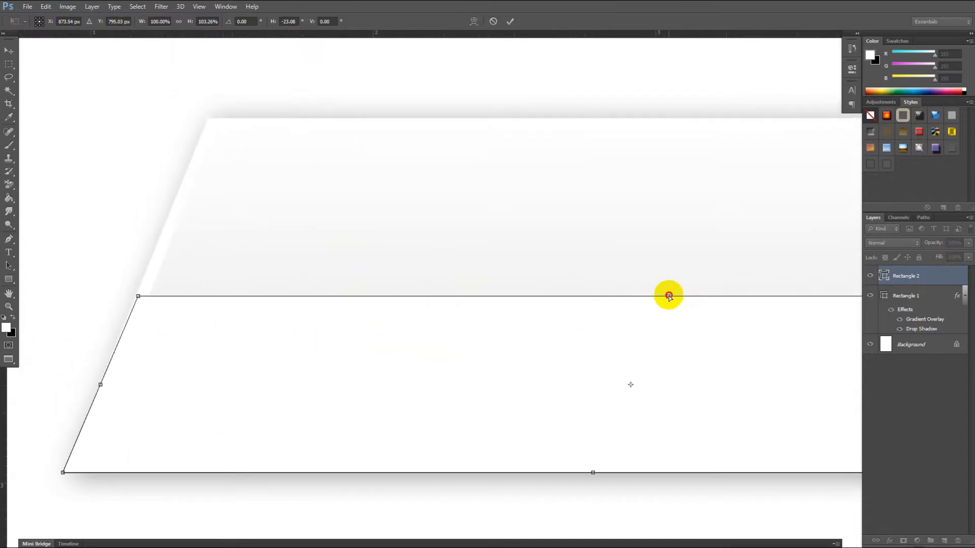
left_click_drag(667, 296, 666, 297)
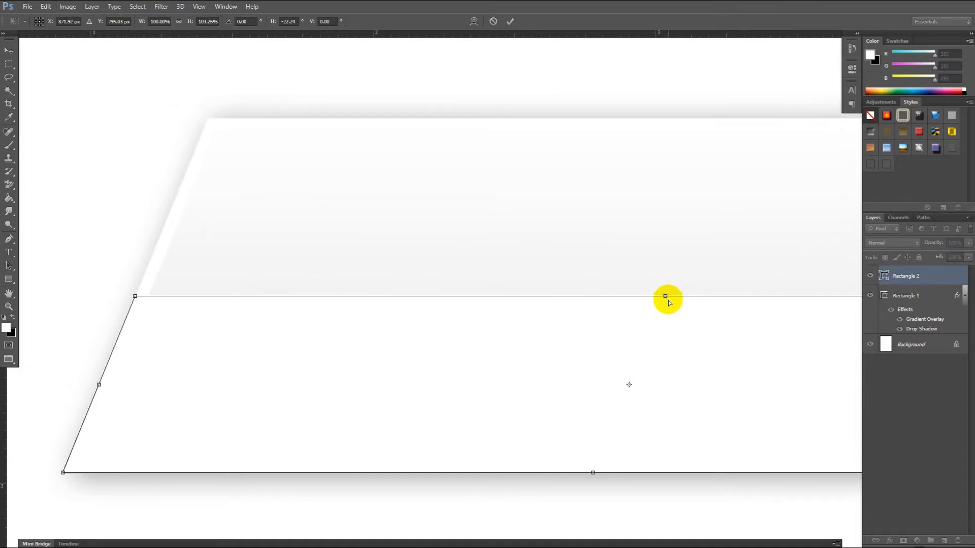
left_click_drag(663, 344, 580, 346)
scroll(581, 346, "down", 1)
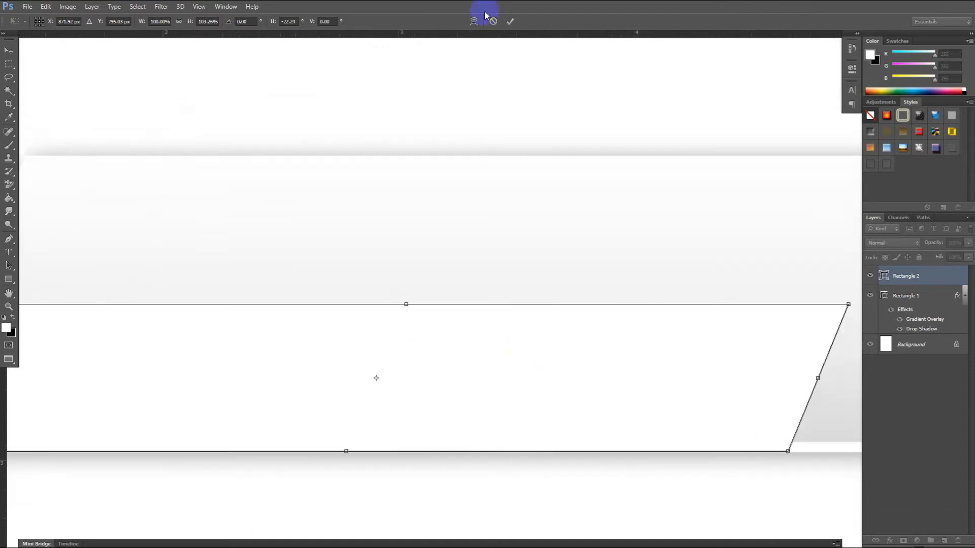
left_click(514, 22)
Add a Color Overlay effect to the small parallelogram's layer
scroll(531, 239, "down", 2)
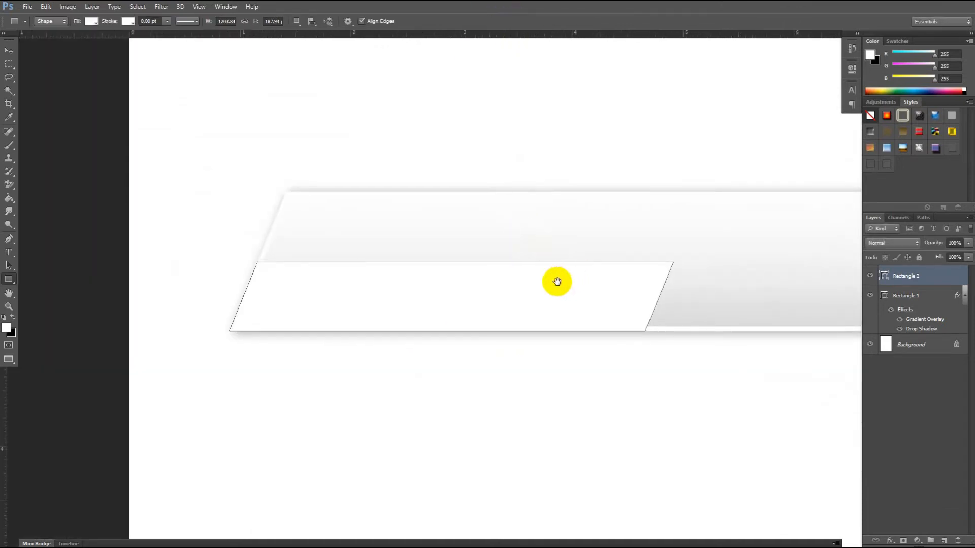
left_click_drag(557, 281, 523, 285)
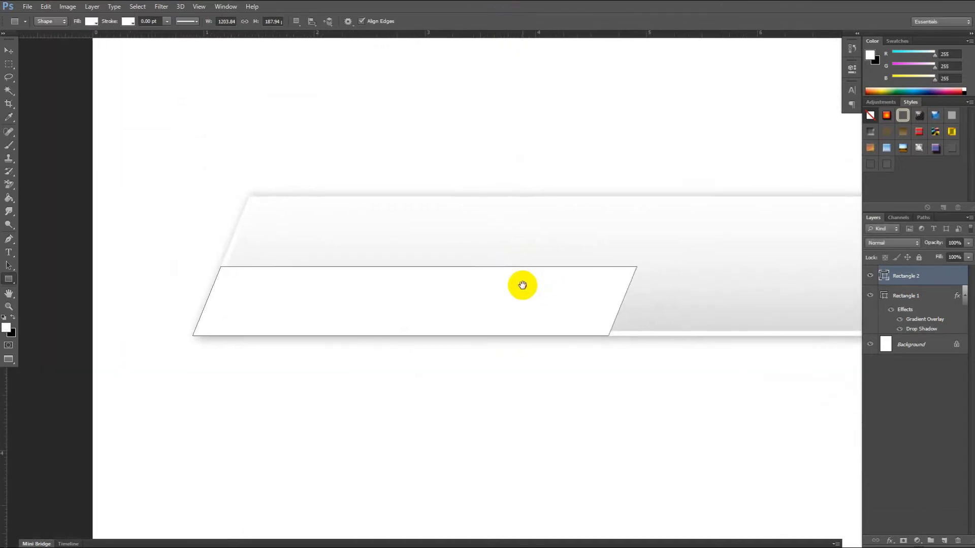
right_click(885, 278)
left_click(872, 286)
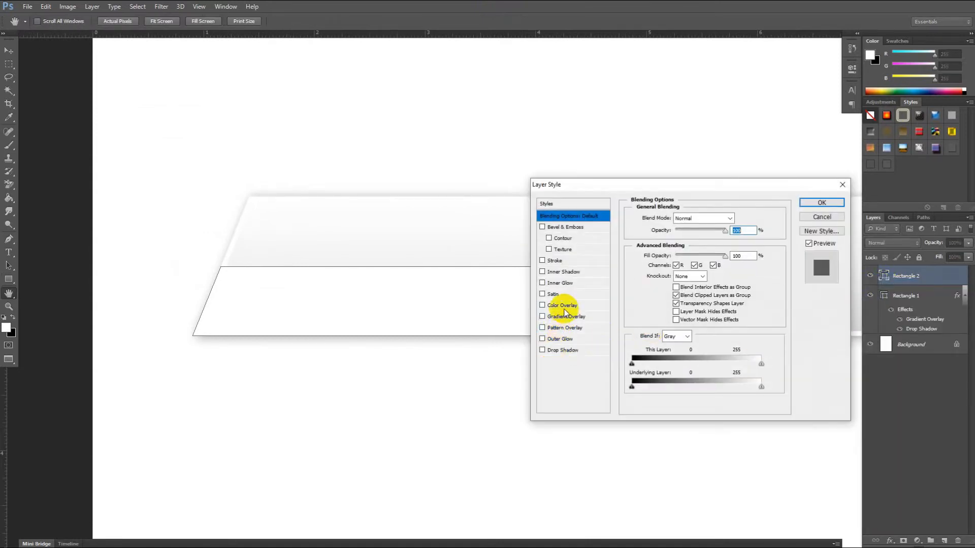
left_click(559, 305)
Set the overlay colour to blue 2e9bf7 and apply the layer style
left_click(734, 219)
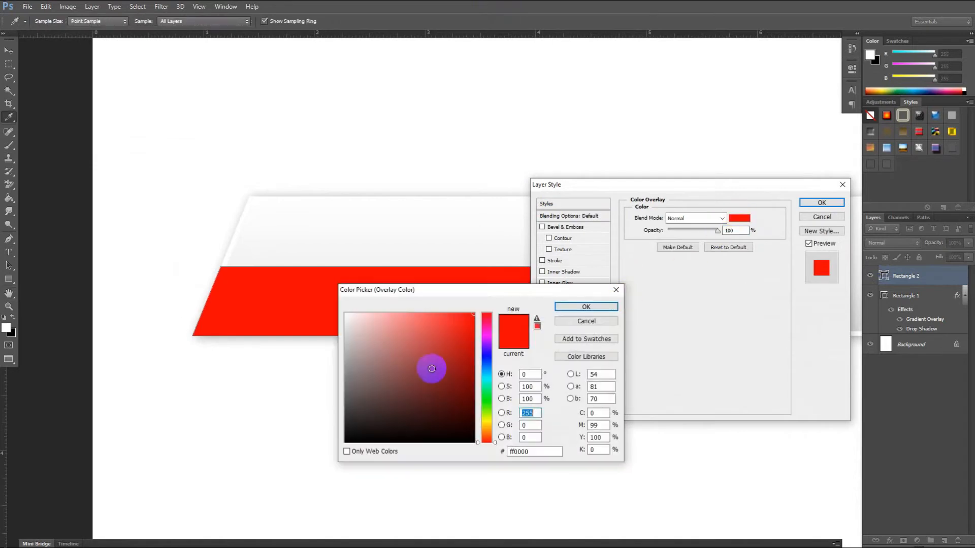
left_click(485, 359)
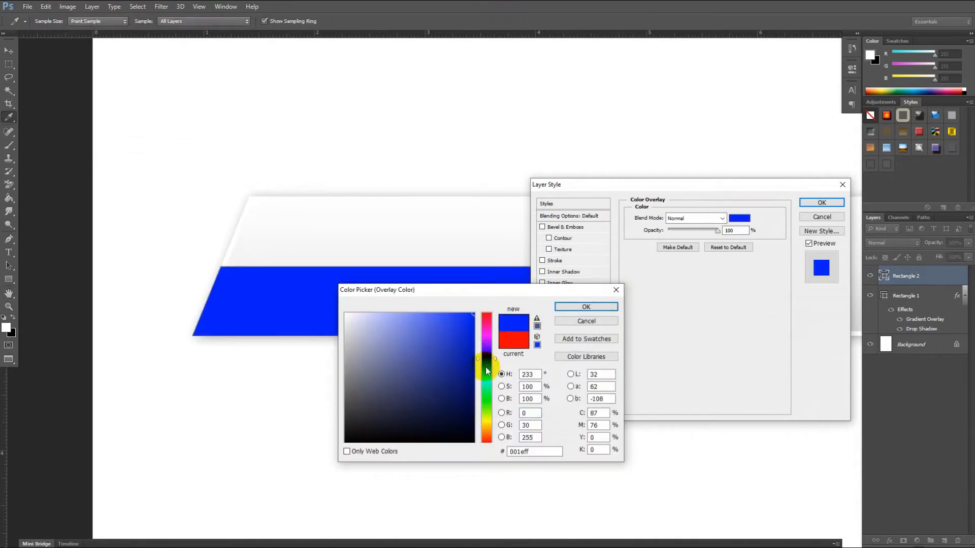
left_click(486, 368)
left_click_drag(462, 345, 455, 323)
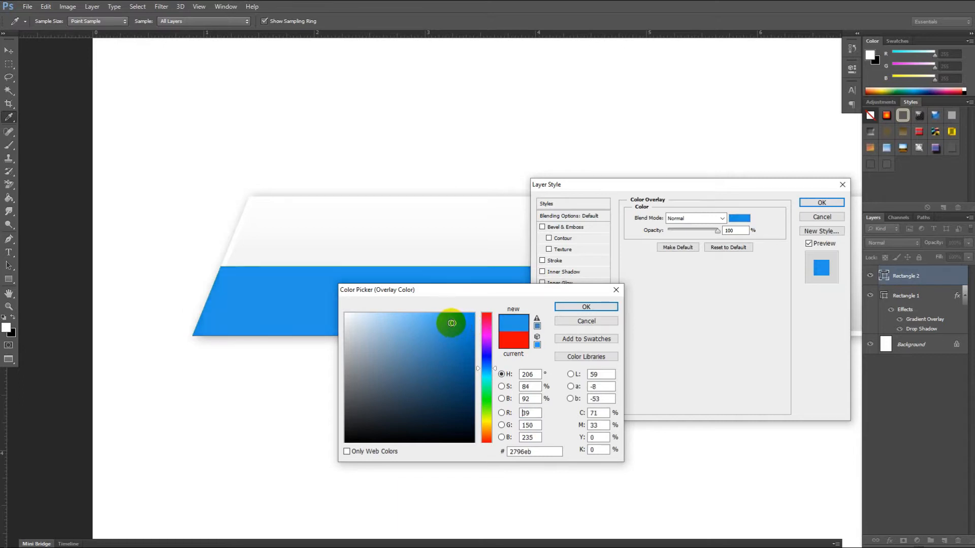
left_click_drag(442, 333, 451, 321)
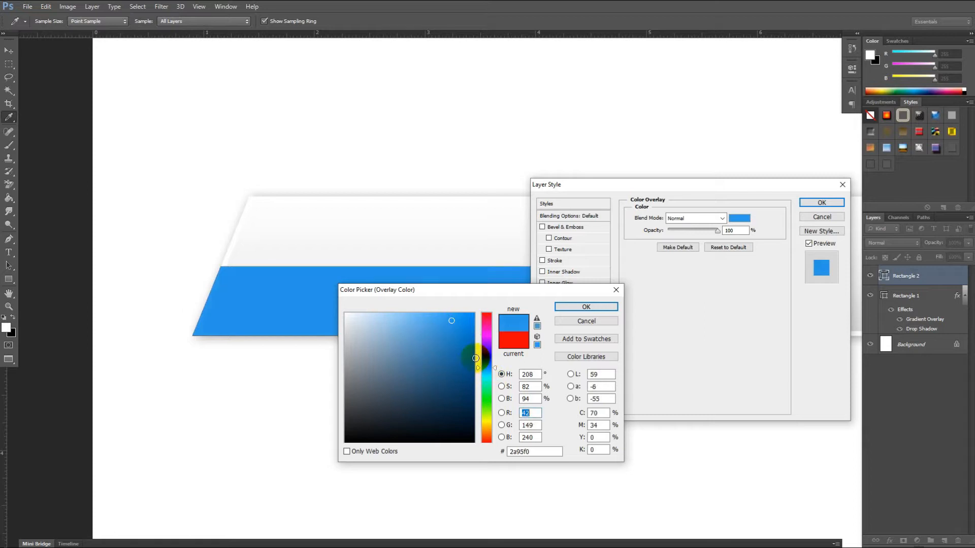
mouse_move(446, 320)
left_mouse_down()
mouse_move(464, 313)
mouse_move(451, 317)
left_mouse_up()
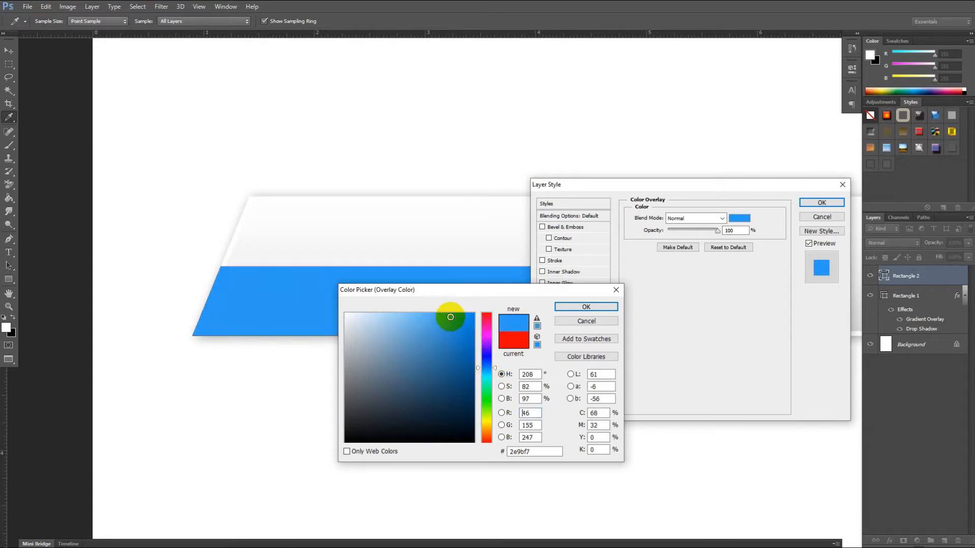
left_click(584, 306)
left_click(814, 202)
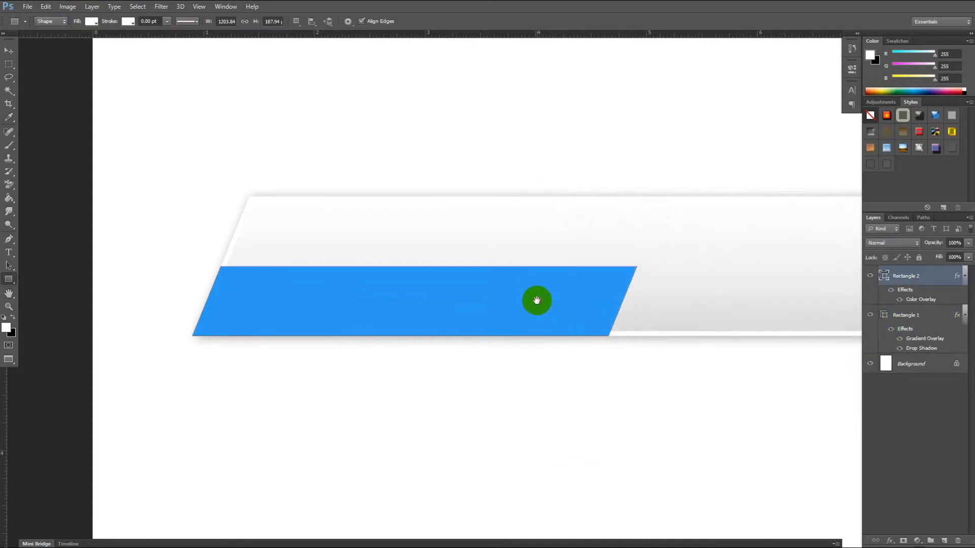
Move the blue parallelogram to the banner's right end so that it overlaps the lower edge and extends past the right edge
left_click_drag(535, 298, 528, 319)
scroll(587, 303, "up", 1)
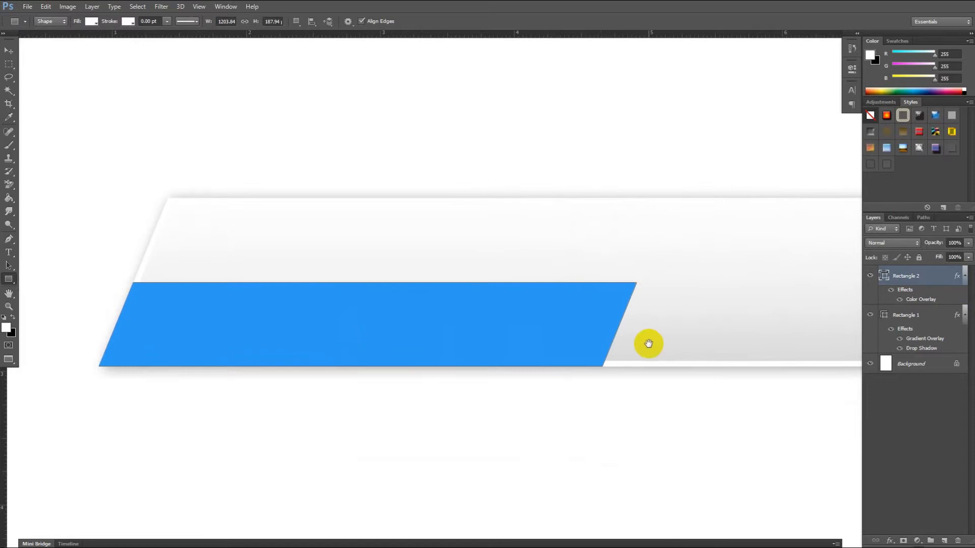
left_click_drag(646, 342, 565, 300)
scroll(545, 308, "down", 1)
key("v")
left_click_drag(476, 293, 762, 338)
left_click_drag(681, 259, 495, 282)
left_click_drag(505, 346, 611, 333)
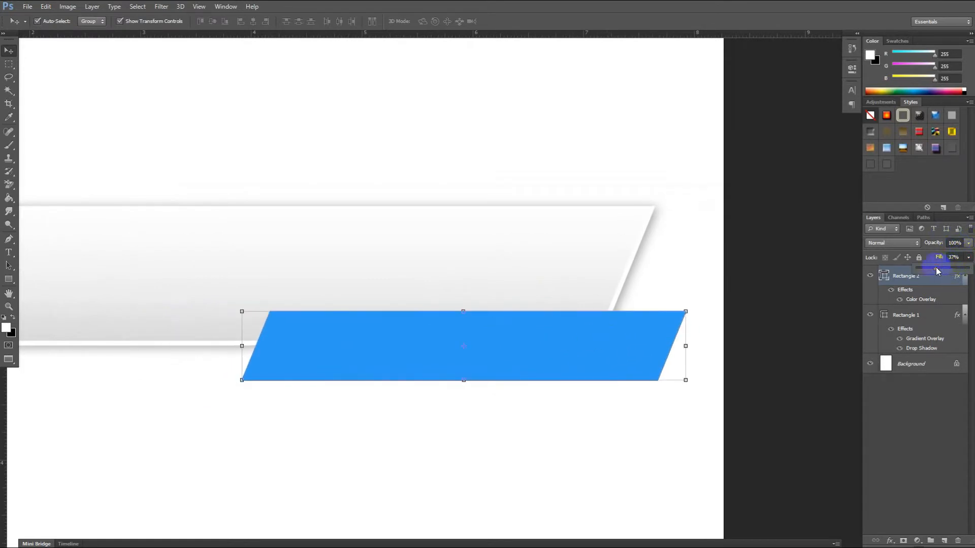
Set the blue parallelogram's fill to 100% and opacity to 74%, and shift it slightly left over the banner's lower right corner
mouse_move(940, 266)
left_mouse_down()
mouse_move(970, 270)
mouse_move(937, 258)
mouse_move(954, 255)
left_mouse_up()
left_click(968, 244)
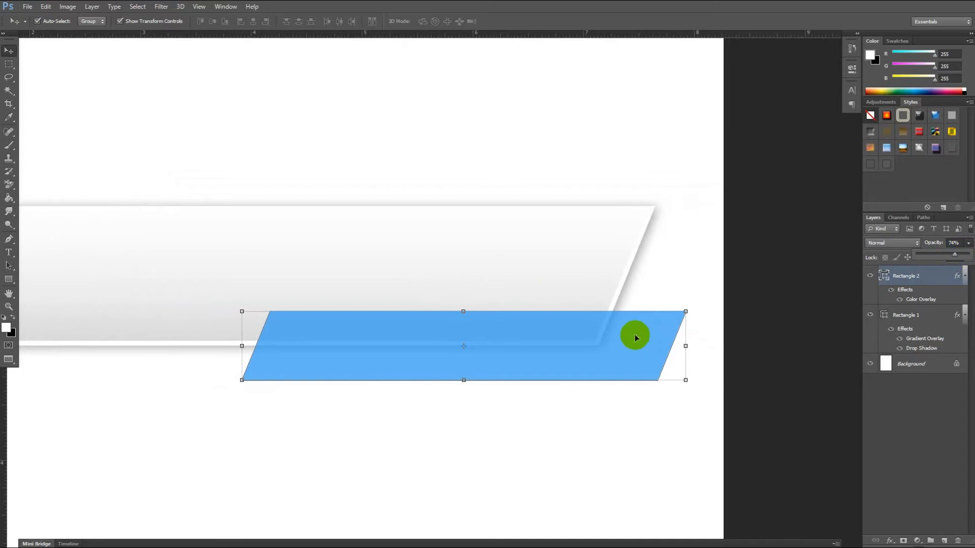
scroll(618, 344, "up", 1)
left_click_drag(633, 348, 591, 350)
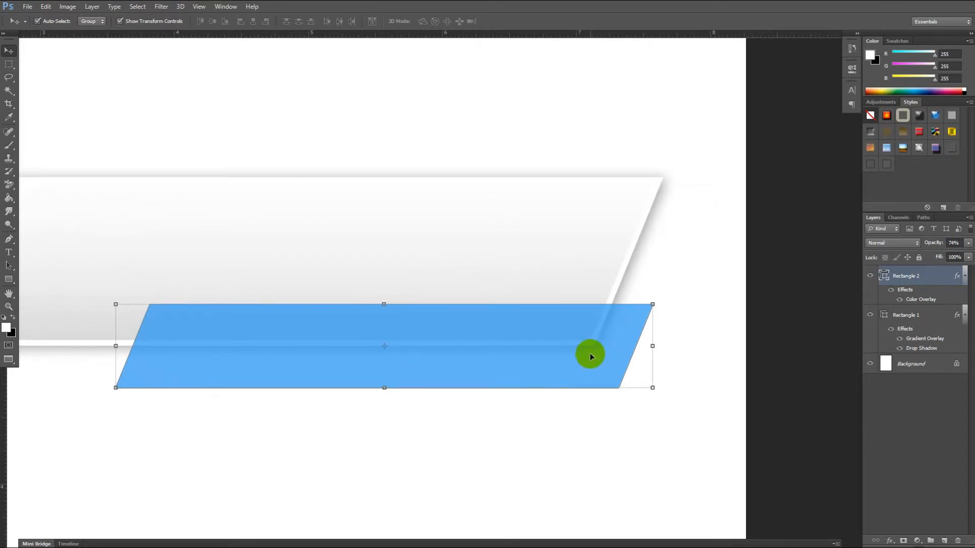
Start a Pen path on the blue parallelogram, from where its upper edge crosses the banner's right edge to the banner's lower right corner
scroll(614, 331, "up", 2)
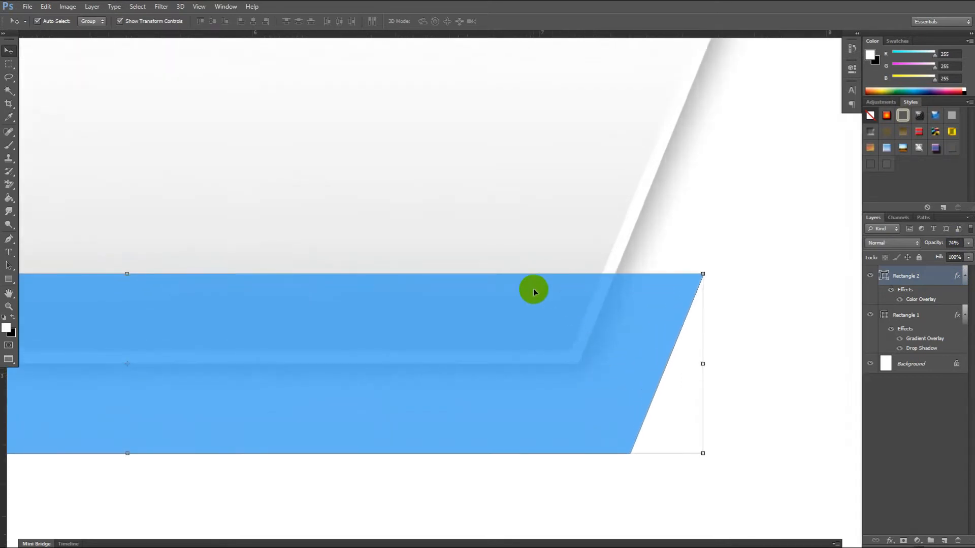
left_click(9, 240)
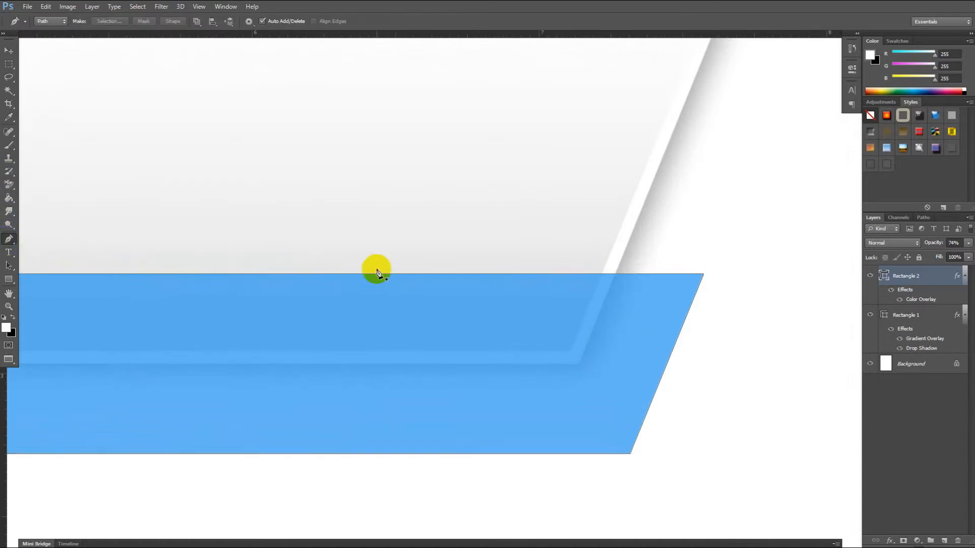
scroll(514, 290, "up", 3)
scroll(662, 273, "up", 3)
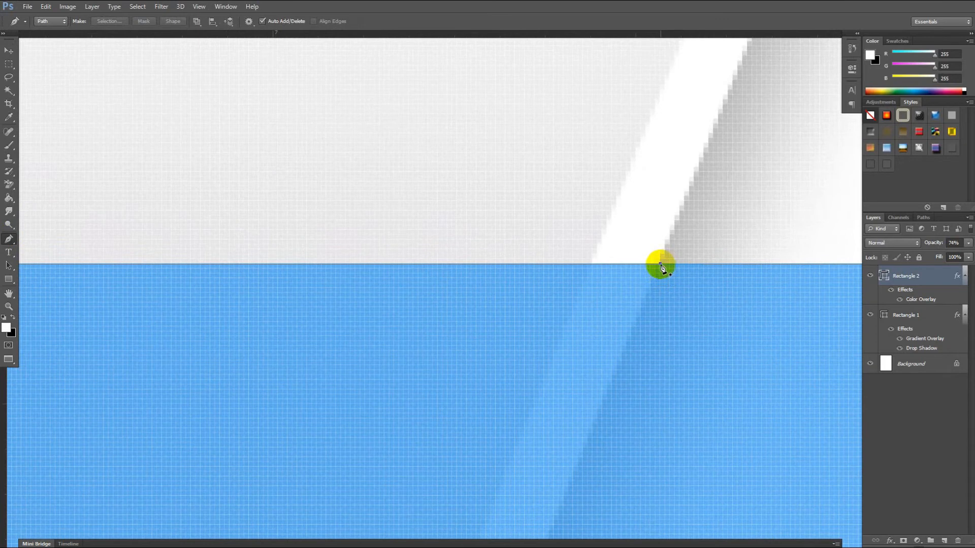
scroll(659, 276, "down", 4)
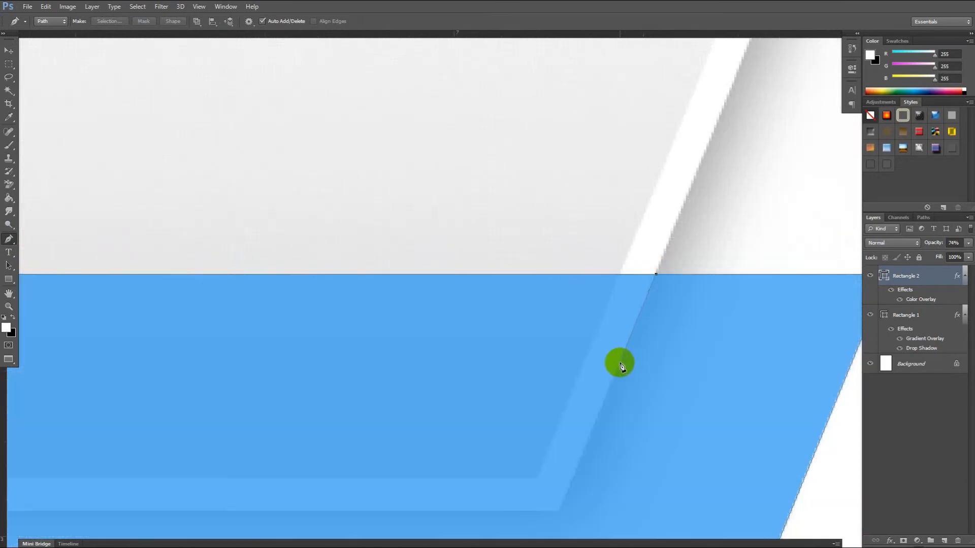
left_click_drag(625, 370, 653, 272)
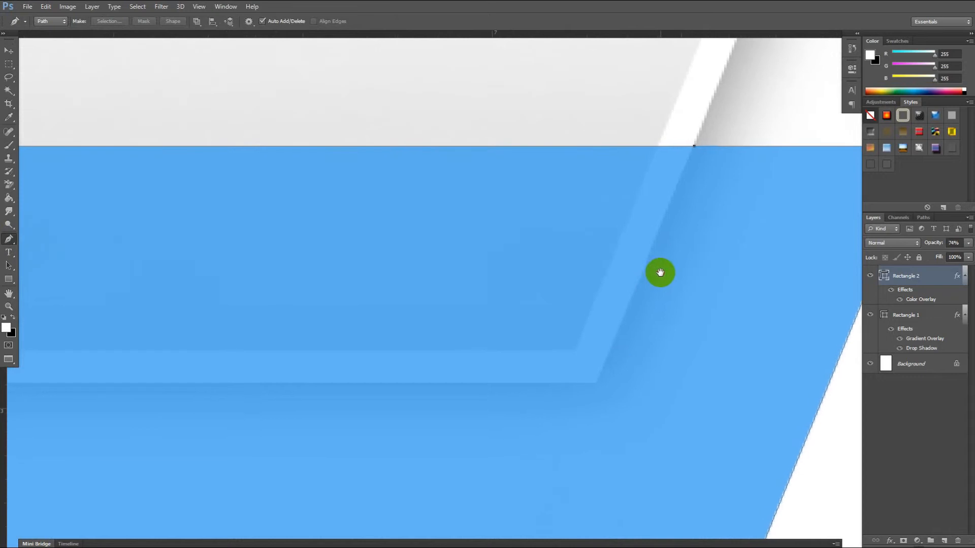
scroll(621, 350, "up", 2)
scroll(614, 378, "up", 1)
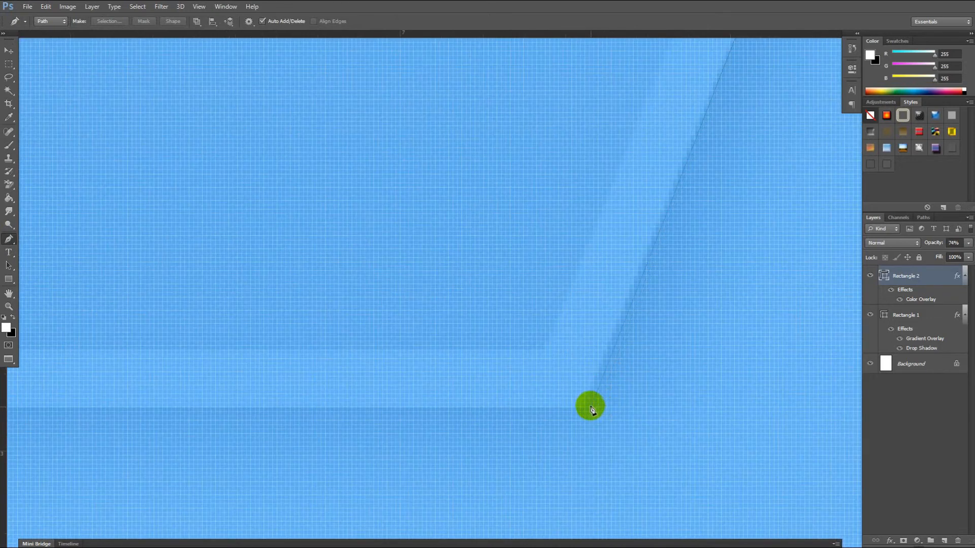
left_click(586, 408)
Extend the path along the banner's lower edge to where it meets the blue parallelogram's slanted left side
left_click_drag(324, 393, 630, 377)
left_click_drag(244, 420, 676, 473)
left_click_drag(321, 405, 374, 422)
scroll(374, 419, "down", 5)
scroll(294, 433, "down", 4)
scroll(244, 428, "up", 7)
scroll(261, 422, "up", 2)
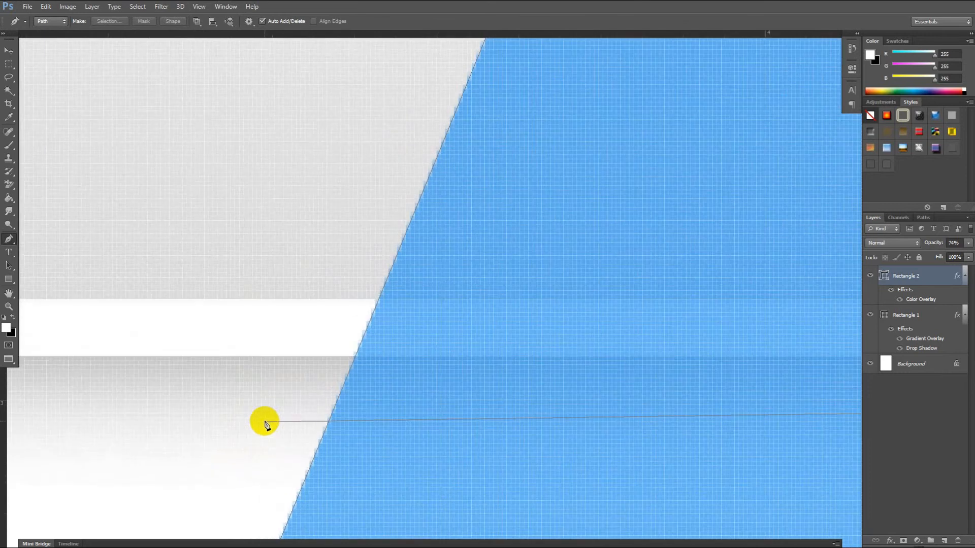
scroll(358, 358, "up", 4)
scroll(362, 354, "up", 1)
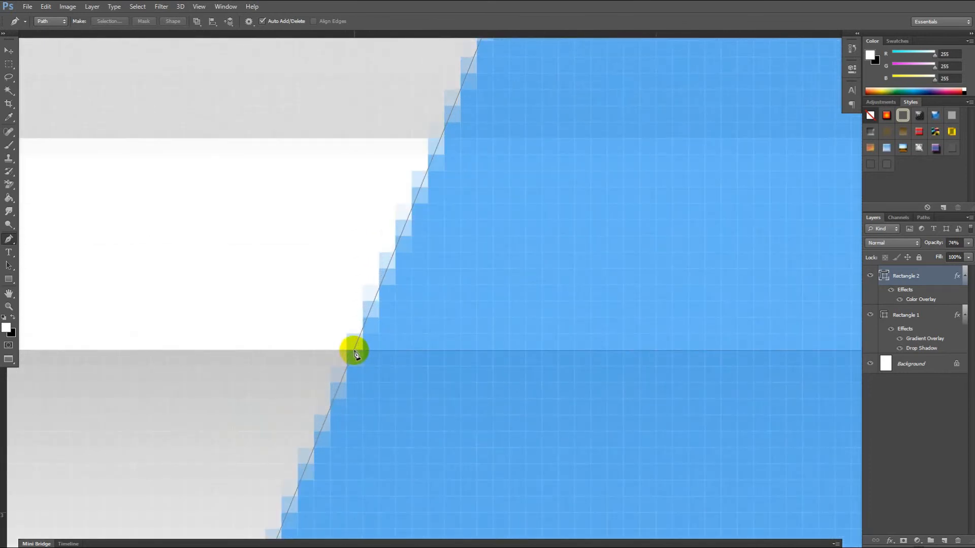
left_click(354, 351)
Continue the path up the slanted left side to the blue parallelogram's upper left corner
left_click_drag(450, 239, 354, 442)
left_click_drag(480, 102, 392, 360)
left_click_drag(438, 190, 388, 322)
scroll(440, 257, "down", 2)
scroll(441, 259, "down", 3)
left_click_drag(490, 186, 366, 316)
scroll(361, 300, "up", 4)
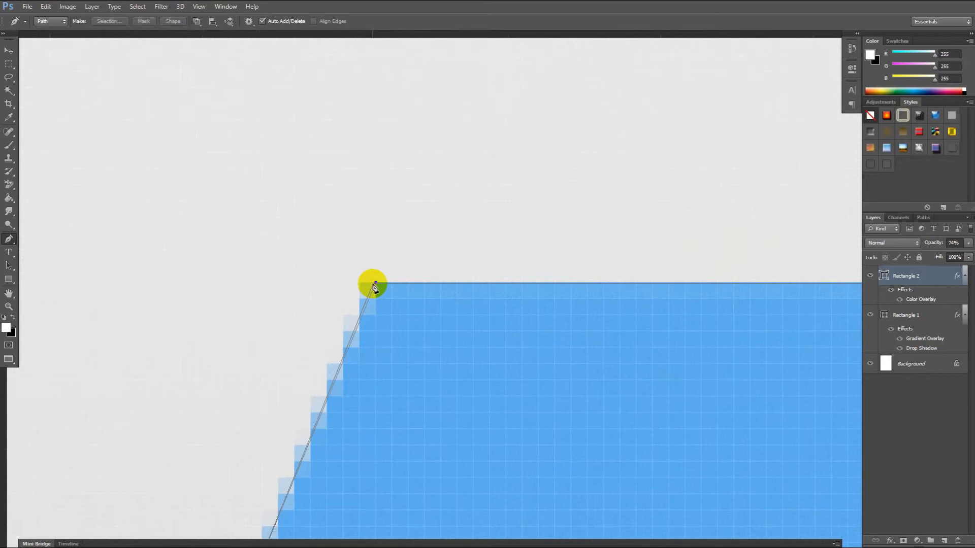
left_click(373, 284)
Close the path at its starting point on the banner's right edge so the overlapping area is cut from the blue shape
left_click_drag(578, 304, 219, 311)
left_click_drag(565, 316, 254, 318)
left_click_drag(631, 323, 315, 325)
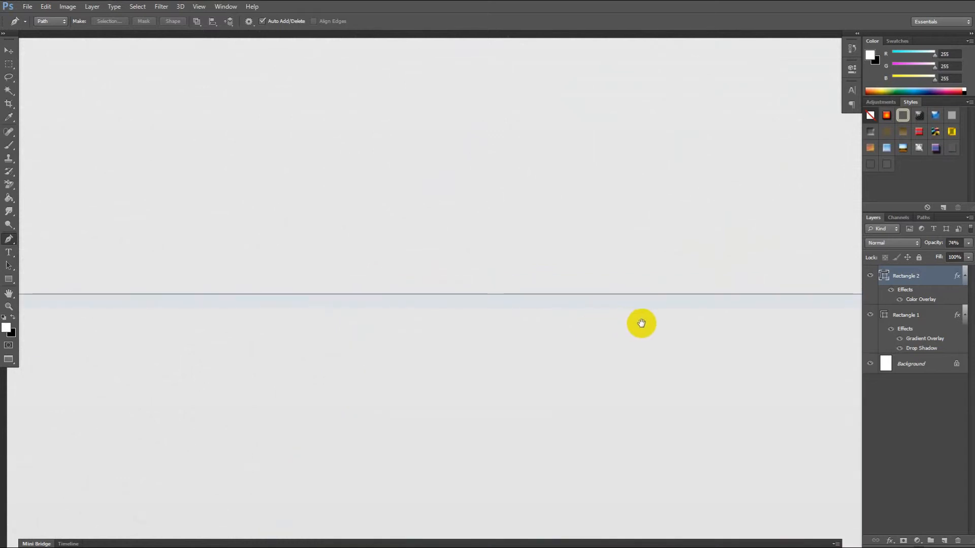
scroll(661, 330, "down", 8)
left_click_drag(637, 334, 322, 354)
left_click_drag(729, 364, 583, 376)
left_click_drag(782, 376, 479, 374)
left_click_drag(617, 364, 490, 362)
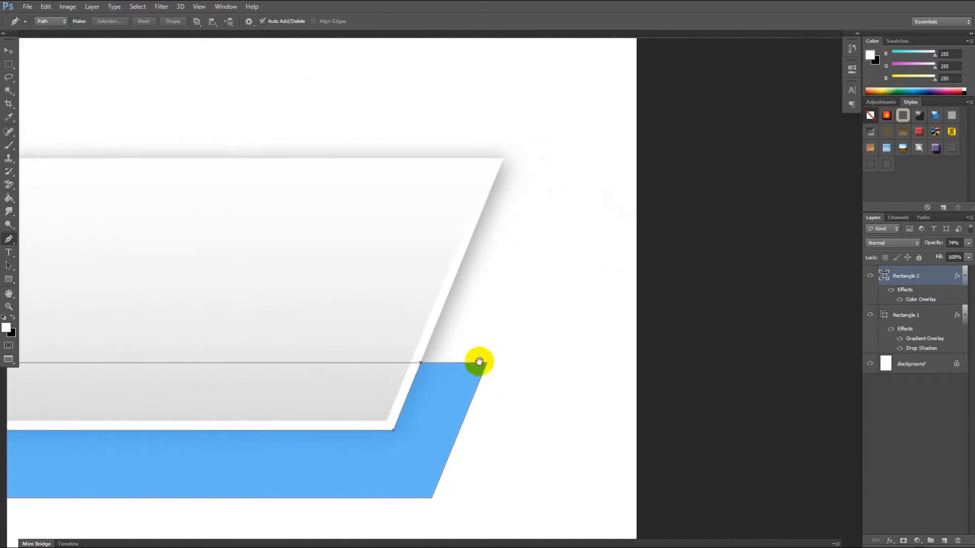
scroll(490, 362, "up", 4)
scroll(517, 352, "up", 5)
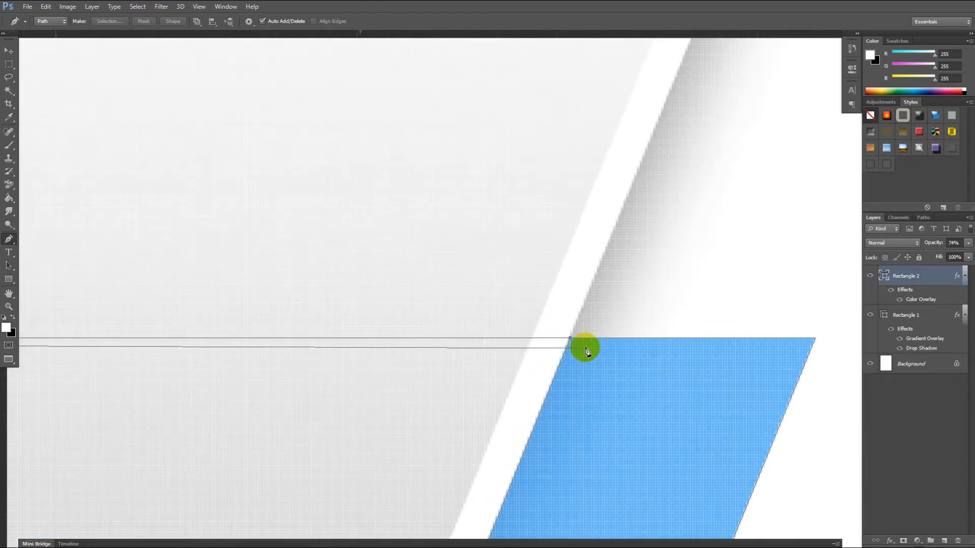
scroll(587, 351, "up", 2)
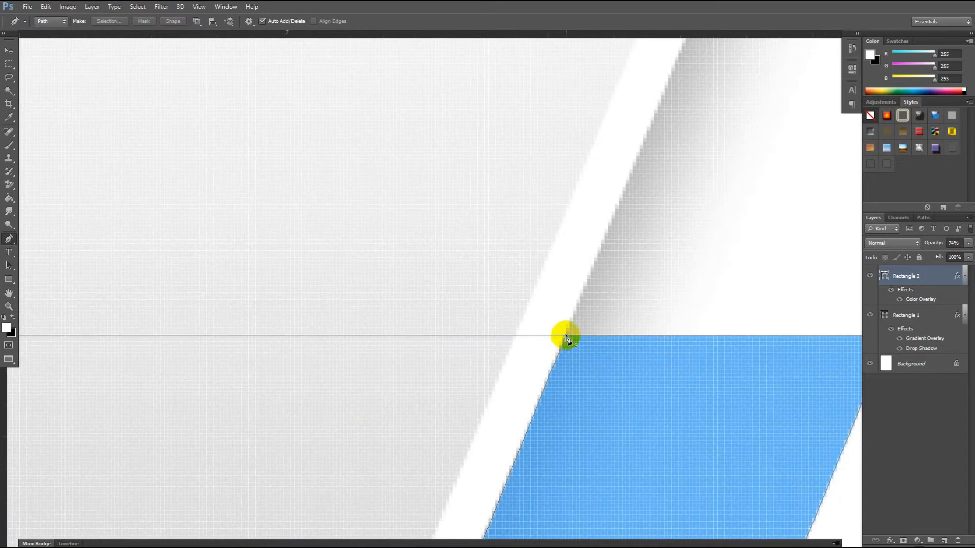
scroll(583, 359, "down", 2)
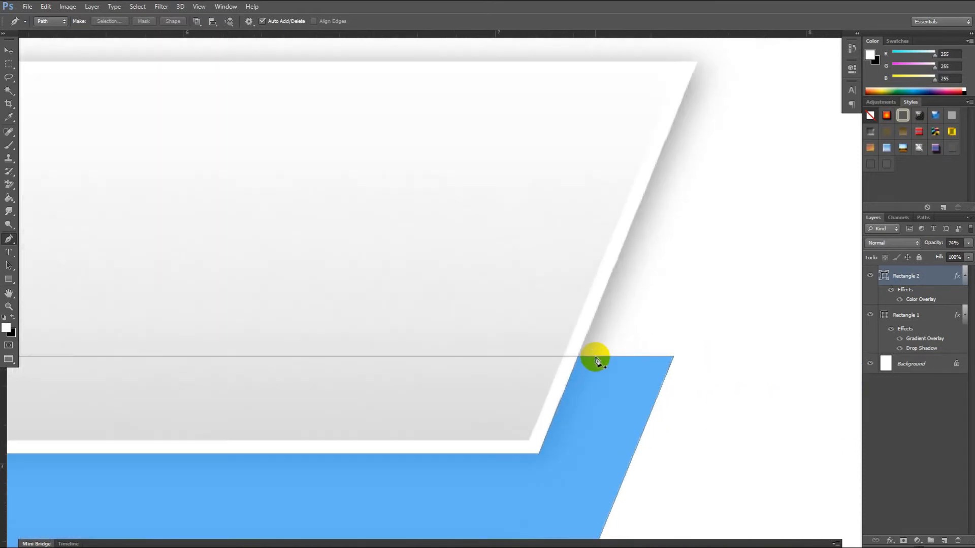
scroll(595, 361, "down", 3)
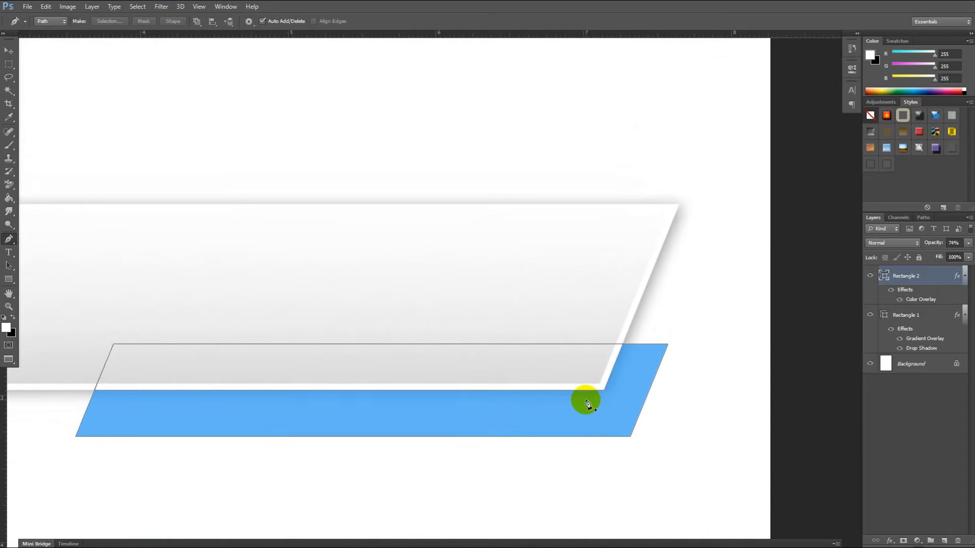
Rasterize the Rectangle 2 layer and move the L-shaped blue piece up and left over the banner's lower edge
right_click(922, 288)
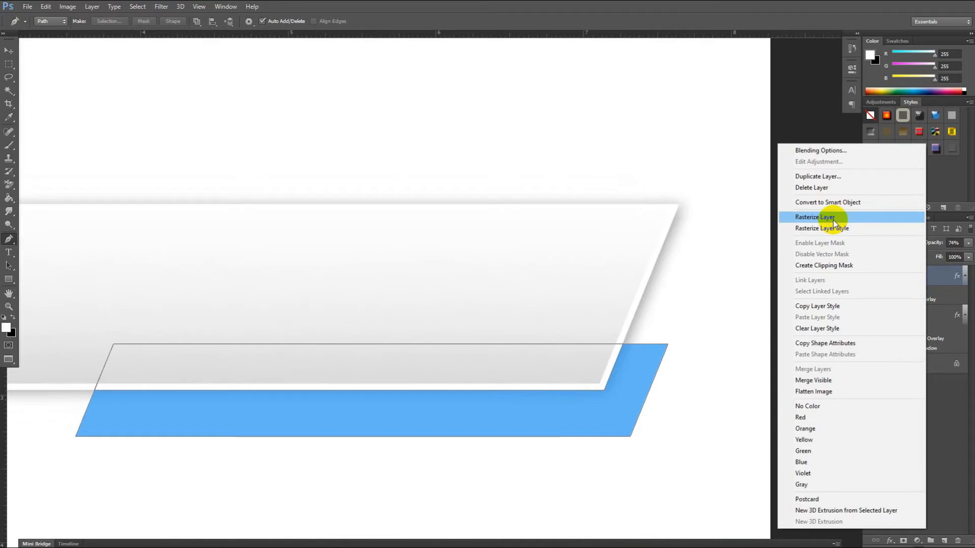
left_click(833, 218)
left_click(9, 50)
left_click_drag(518, 394, 458, 401)
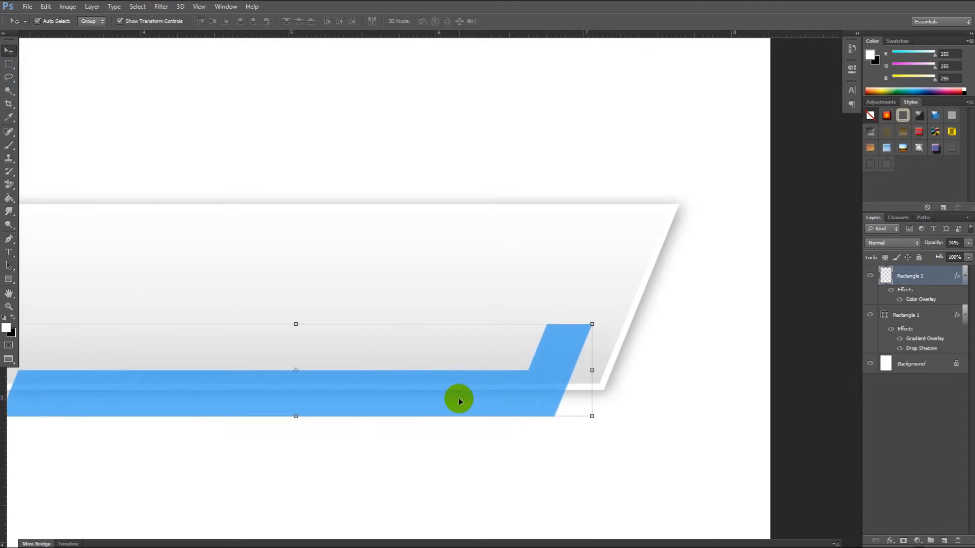
scroll(463, 400, "down", 5)
left_click_drag(335, 469, 402, 453)
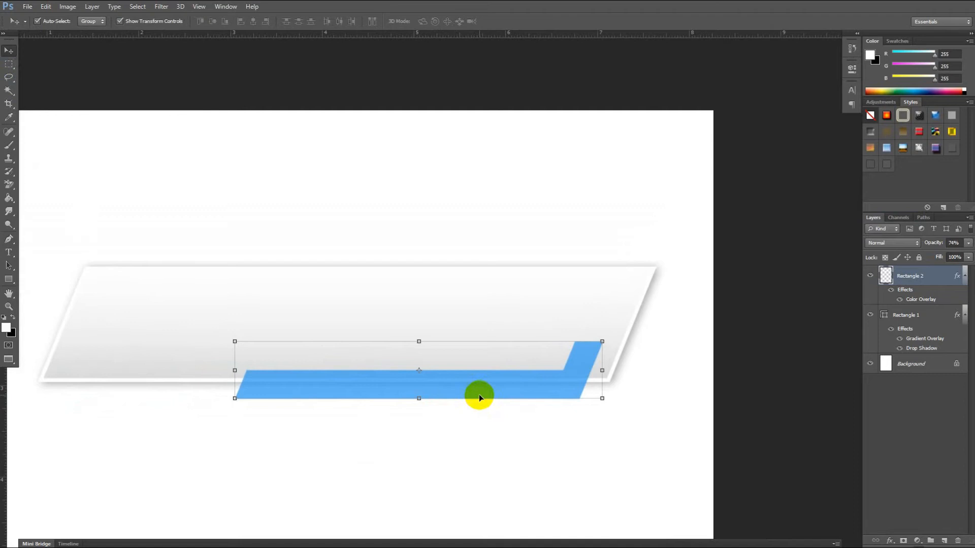
Enlarge the blue L-shape toward the upper left, apply the transform, and shift it slightly left
left_click_drag(234, 341, 185, 336)
key("Return")
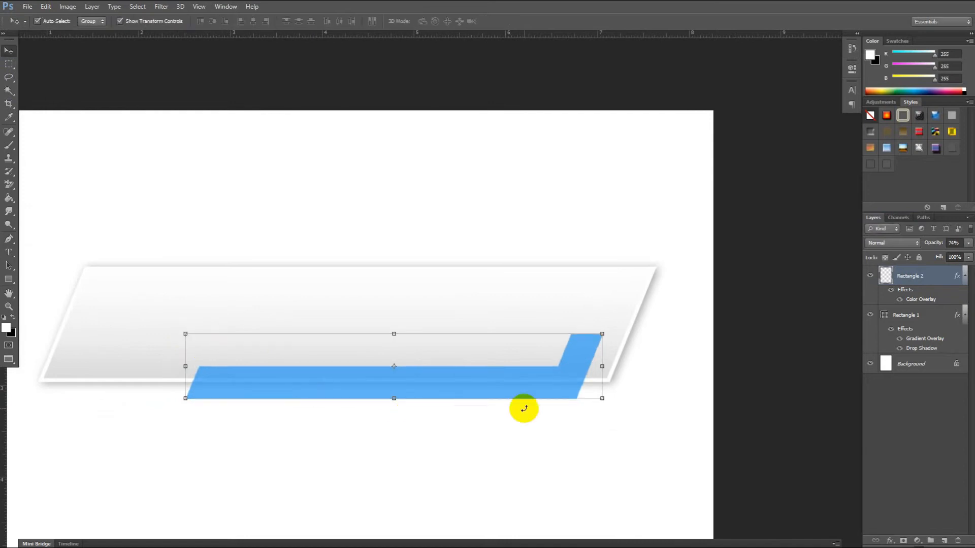
left_click_drag(500, 390, 489, 390)
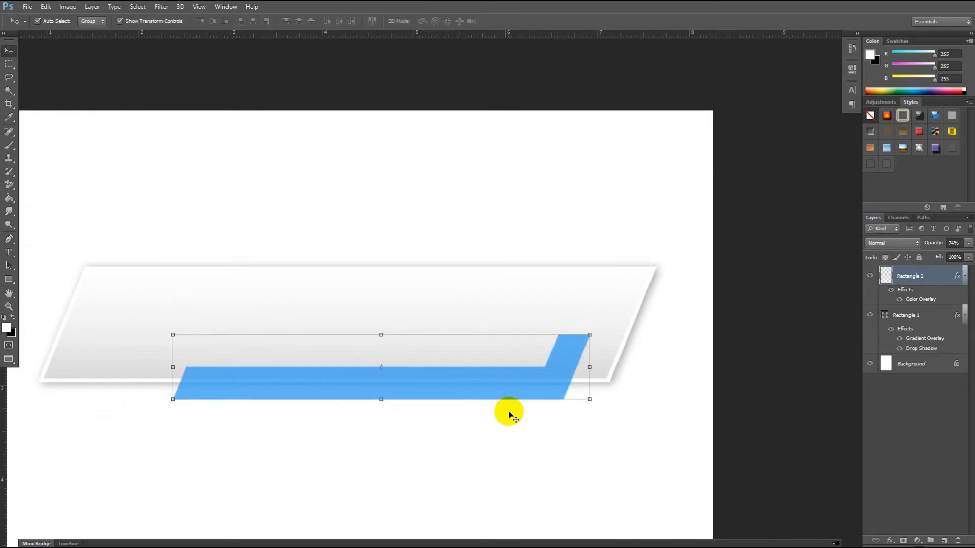
scroll(519, 415, "down", 1)
scroll(520, 414, "down", 1)
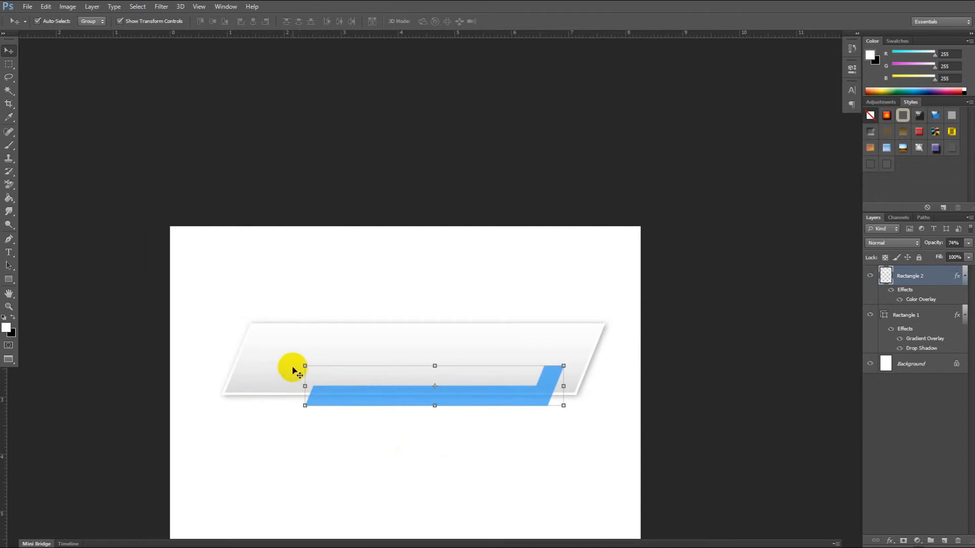
Scale the blue L-shape up to about 107%, nudge it to the right, and apply the transform
left_click_drag(305, 366, 288, 363)
key("Right")
key("Right")
key("Right")
key("Right")
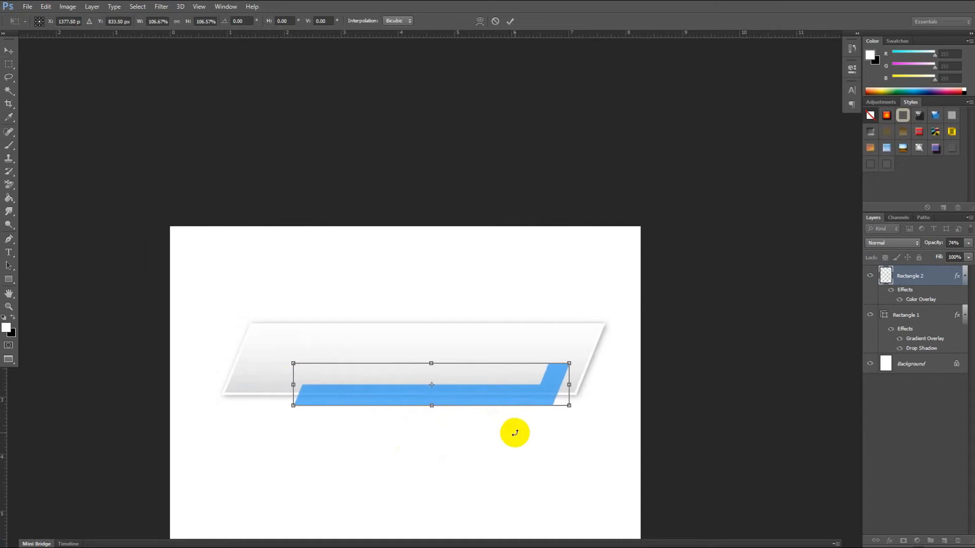
key("Return")
Draw a thin blue rectangle of 826 x 23 px just above the banner's upper edge, starting at its upper left corner
scroll(528, 435, "up", 1)
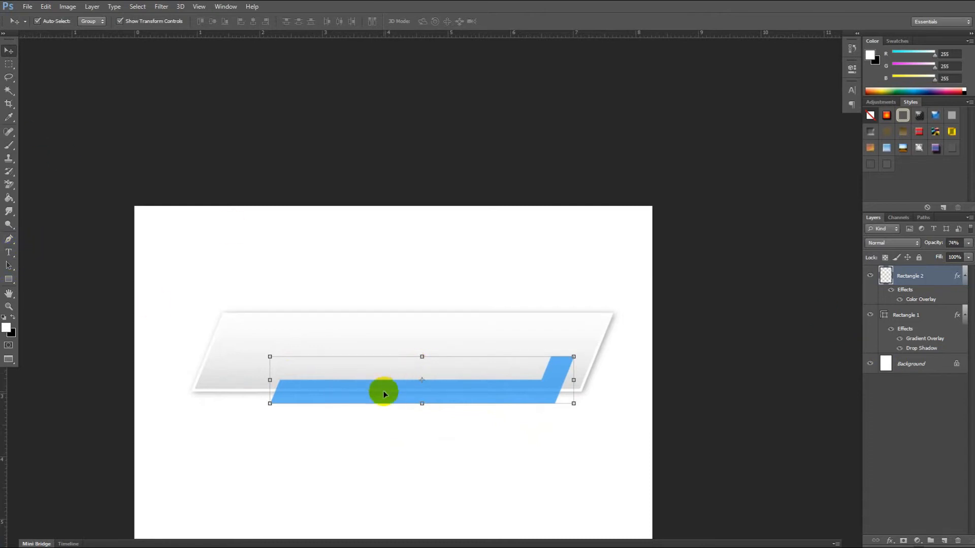
scroll(383, 394, "up", 1)
left_click_drag(348, 402, 378, 392)
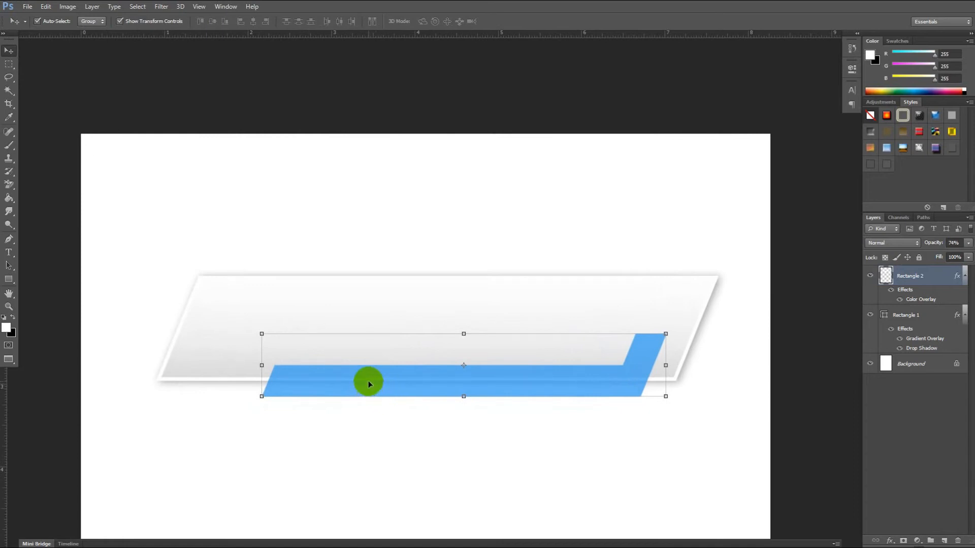
left_click(8, 279)
scroll(223, 273, "up", 3)
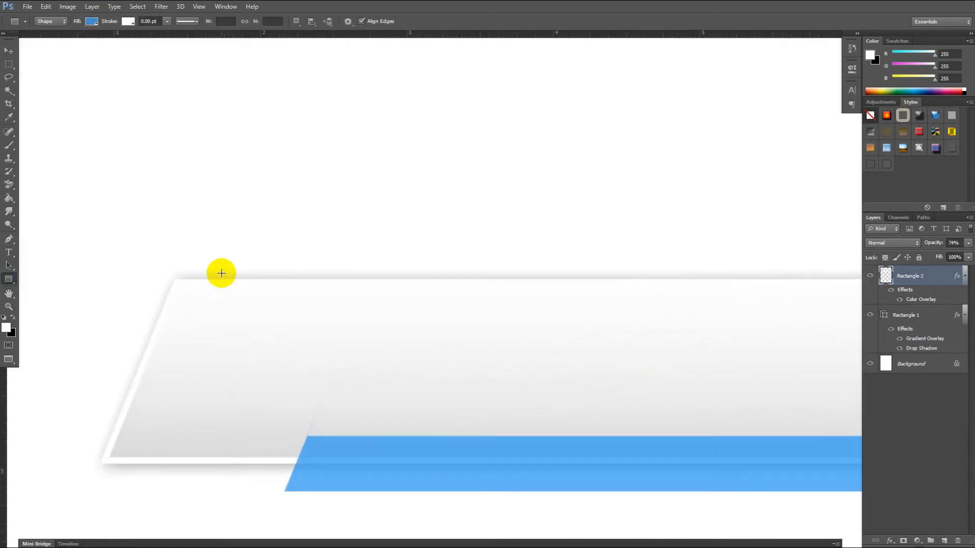
left_click_drag(174, 276, 575, 267)
scroll(398, 273, "up", 1)
Start a Distort transform on the thin rectangle and move it to X 842 px, Y 500.5 px, resting on the banner's upper edge
left_click(45, 6)
mouse_move(109, 205)
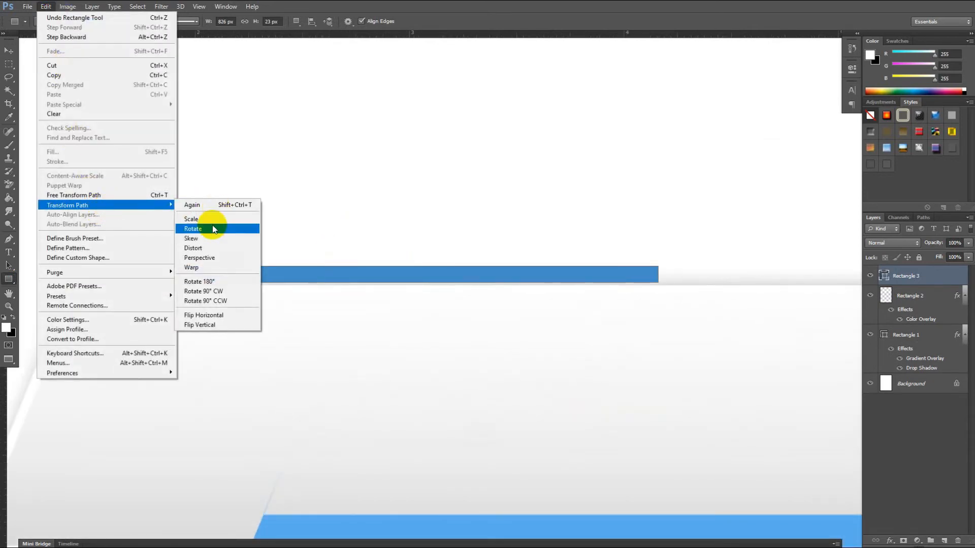
left_click(220, 251)
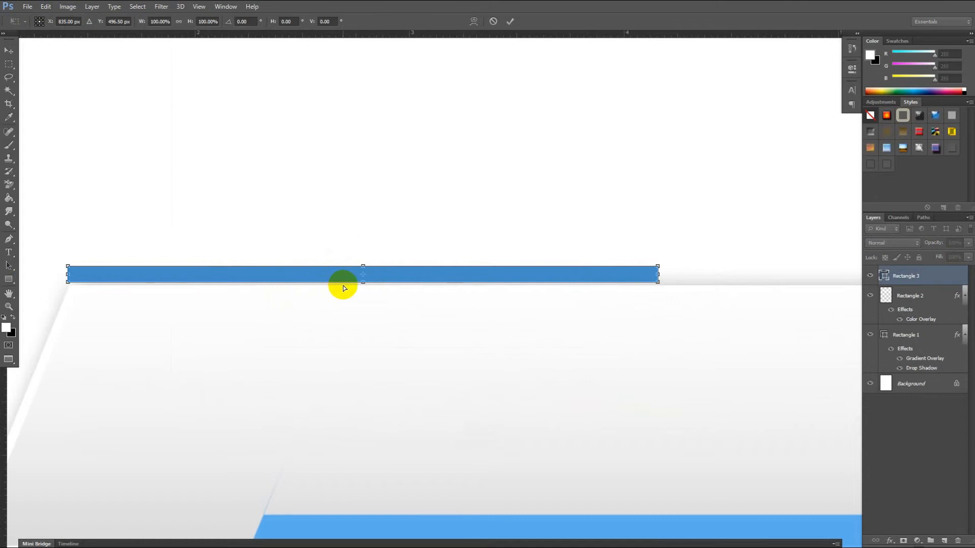
scroll(335, 281, "up", 1)
left_click_drag(282, 283, 401, 307)
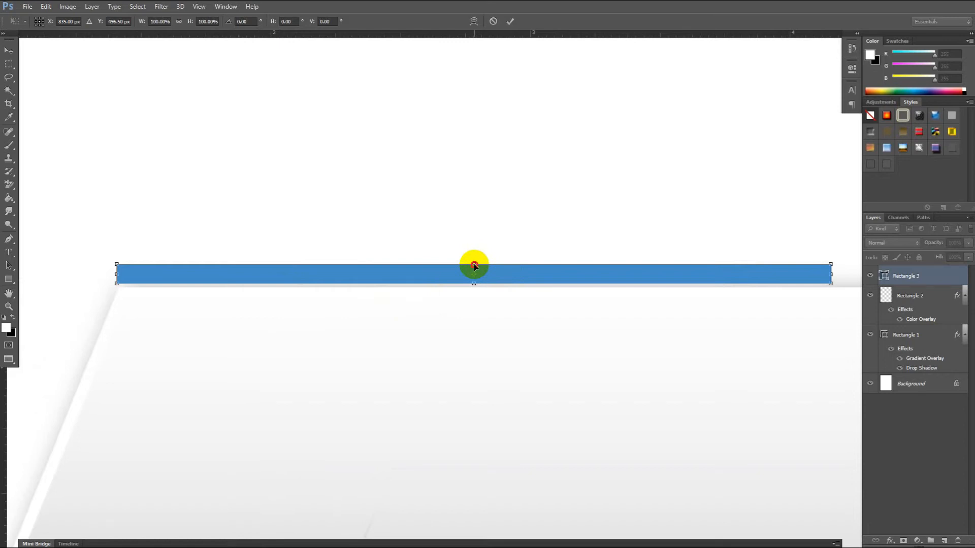
mouse_move(475, 265)
left_mouse_down()
mouse_move(485, 268)
mouse_move(477, 267)
left_mouse_up()
Slant the thin rectangle by -21.57° to match the banner's left side and place it just inside the banner's upper edge
left_click(71, 7)
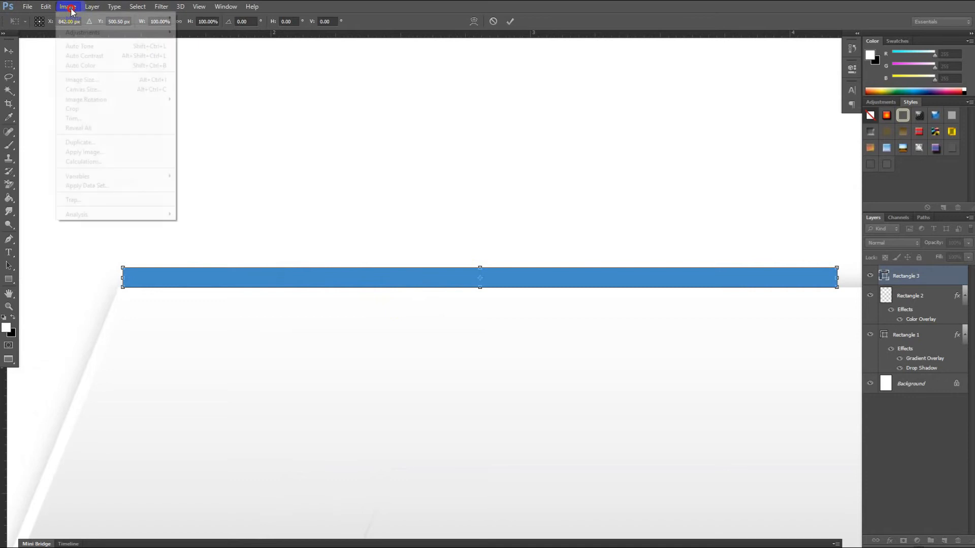
left_click(169, 8)
left_click(30, 6)
mouse_move(46, 7)
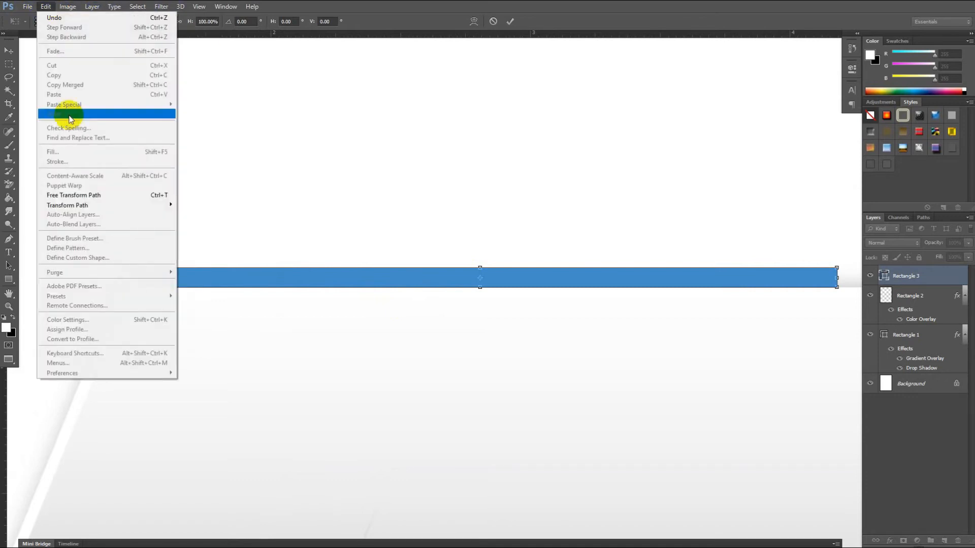
mouse_move(118, 207)
left_click(207, 248)
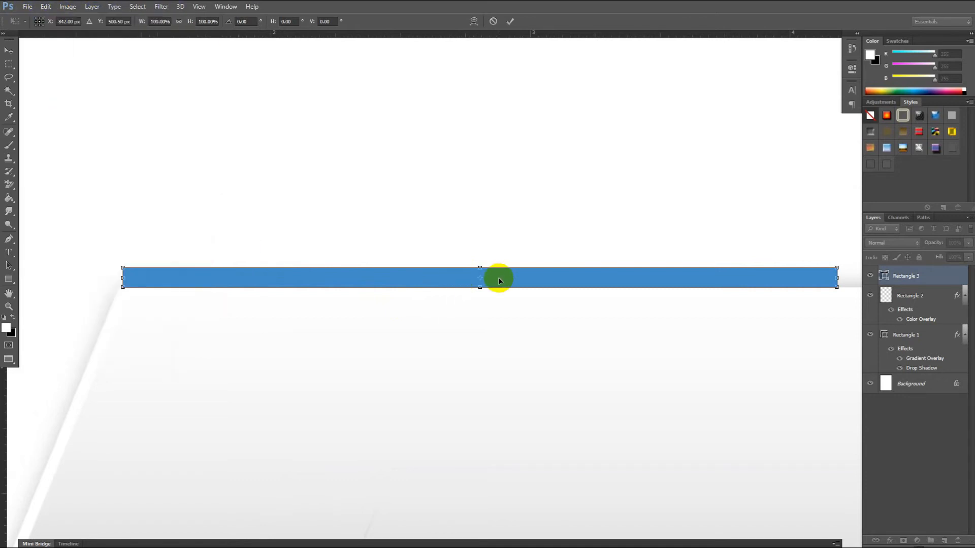
scroll(500, 277, "up", 1)
left_click_drag(478, 267, 425, 309)
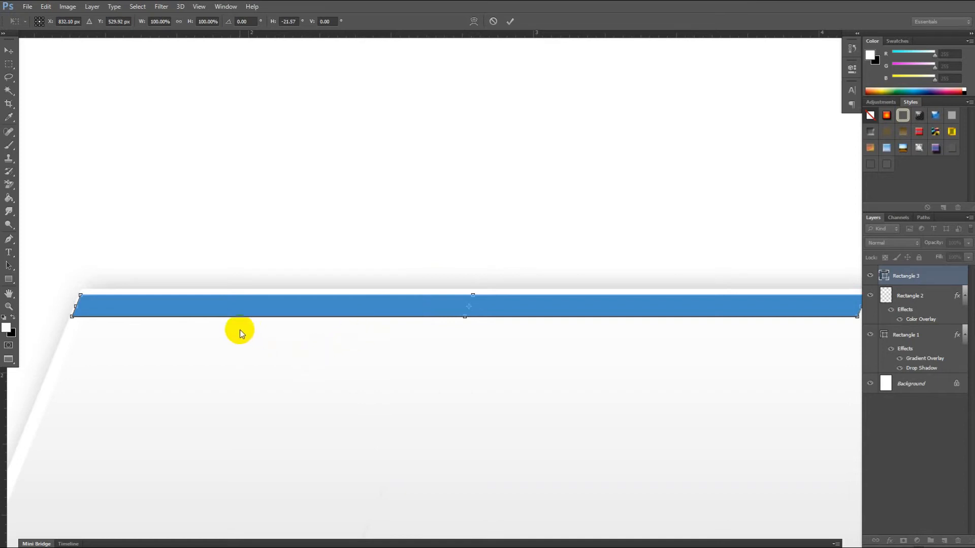
scroll(239, 330, "up", 1)
left_click_drag(413, 314, 413, 315)
left_click(522, 289)
left_click(521, 289)
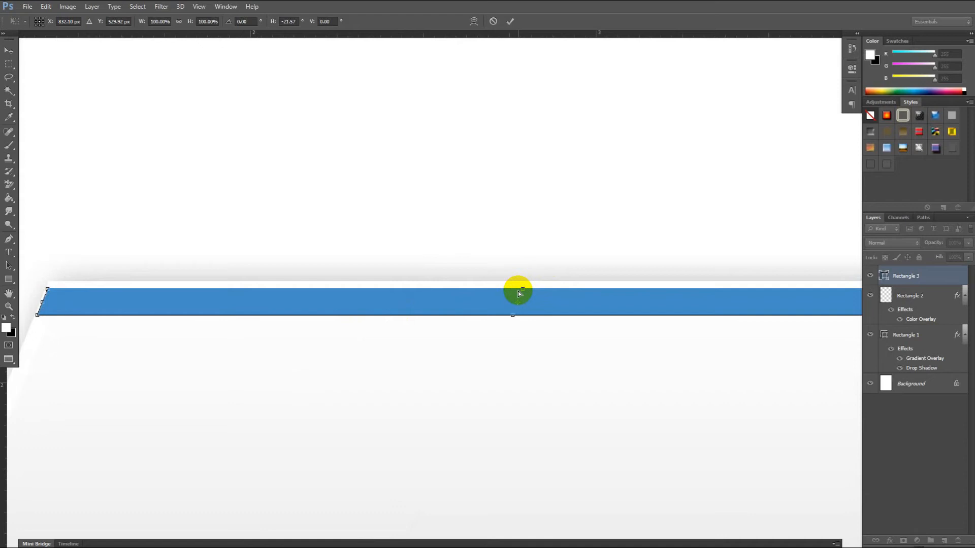
Move the slanted thin bar up and right to X 887.35 px, Y 487.87 px, just above the banner's upper edge
scroll(522, 292, "down", 4)
scroll(548, 350, "right", 3)
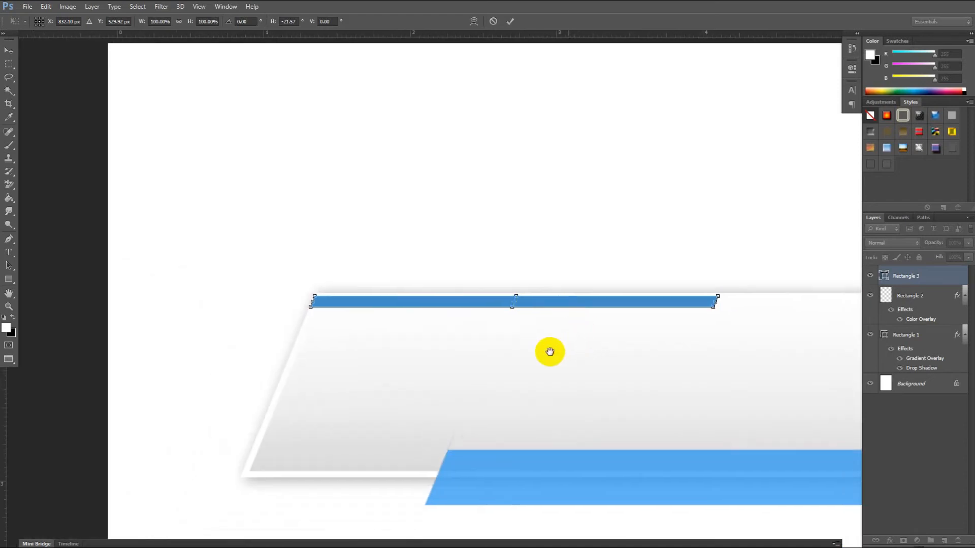
left_click_drag(499, 300, 509, 282)
key("Up")
key("Up")
key("Up")
key("Up")
key("Up")
key("Up")
key("Up")
key("Up")
key("Up")
key("Up")
key("Up")
key("Up")
key("Right")
key("Right")
key("Right")
key("Right")
key("Right")
key("Right")
key("Right")
key("Right")
key("Right")
key("Right")
key("Right")
key("Right")
key("Right")
key("Right")
key("Right")
key("Right")
key("Right")
key("Right")
key("Right")
key("Right")
key("Right")
key("Right")
key("Right")
key("Right")
key("Right")
key("Right")
key("Right")
key("Right")
key("Right")
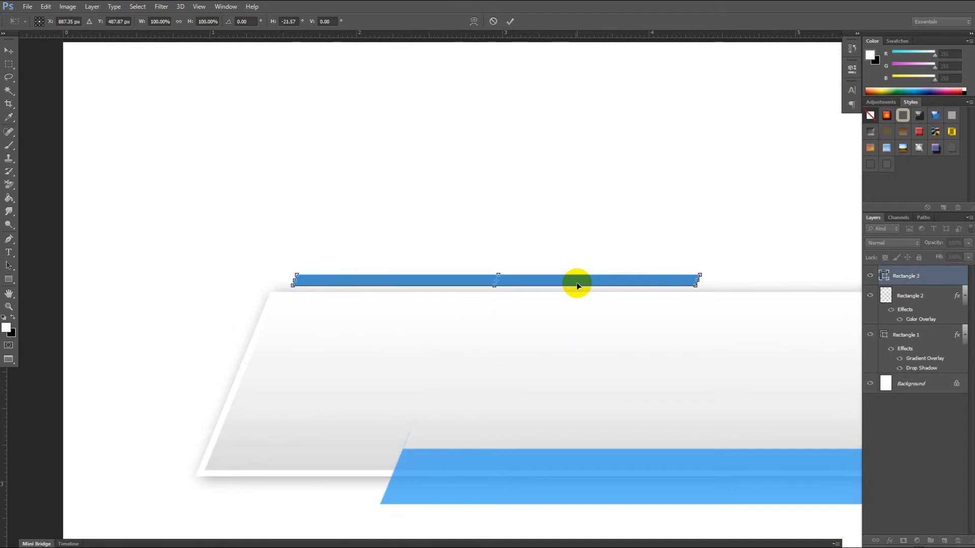
Nudge the slanted thin bar up to Y 479.85 px, leaving a small gap above the banner, and apply the transform
key("Down")
key("Down")
scroll(577, 282, "down", 2)
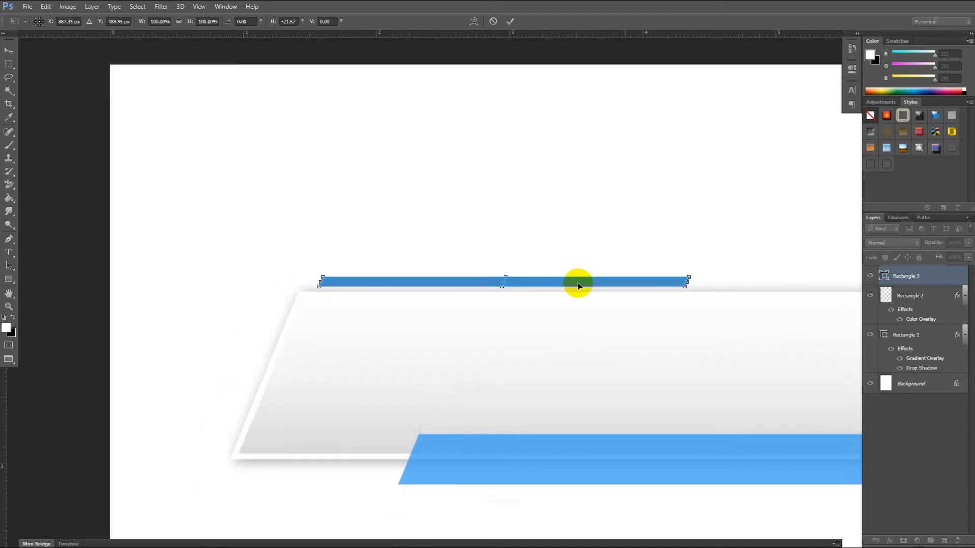
scroll(578, 286, "down", 2)
scroll(577, 286, "up", 3)
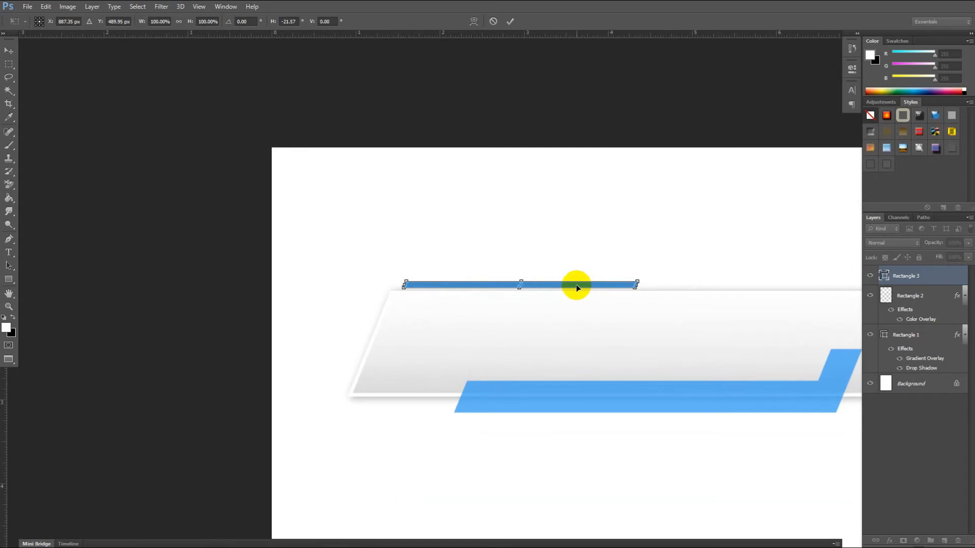
key("Up")
key("Up")
key("Up")
key("Up")
key("Up")
key("Up")
key("Up")
key("Up")
key("Up")
key("Up")
key("Up")
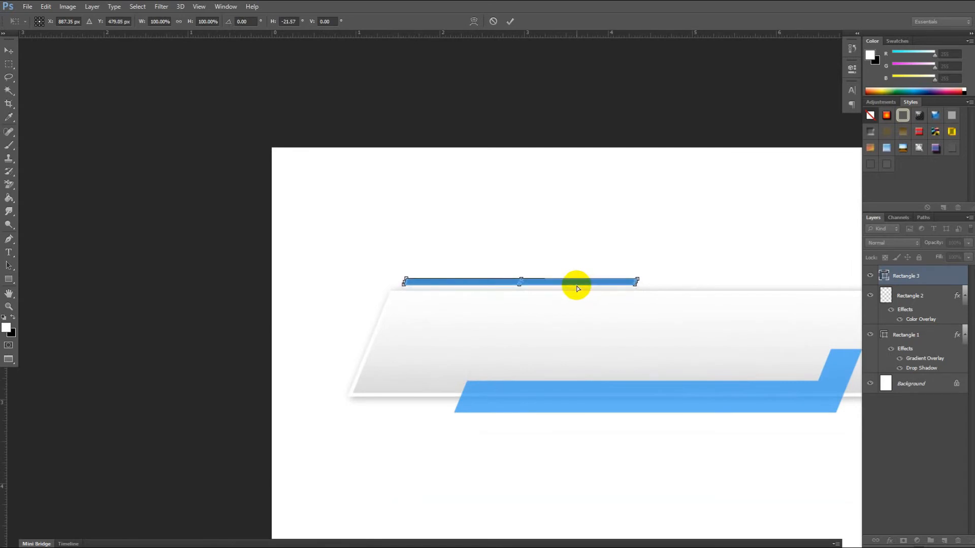
key("Return")
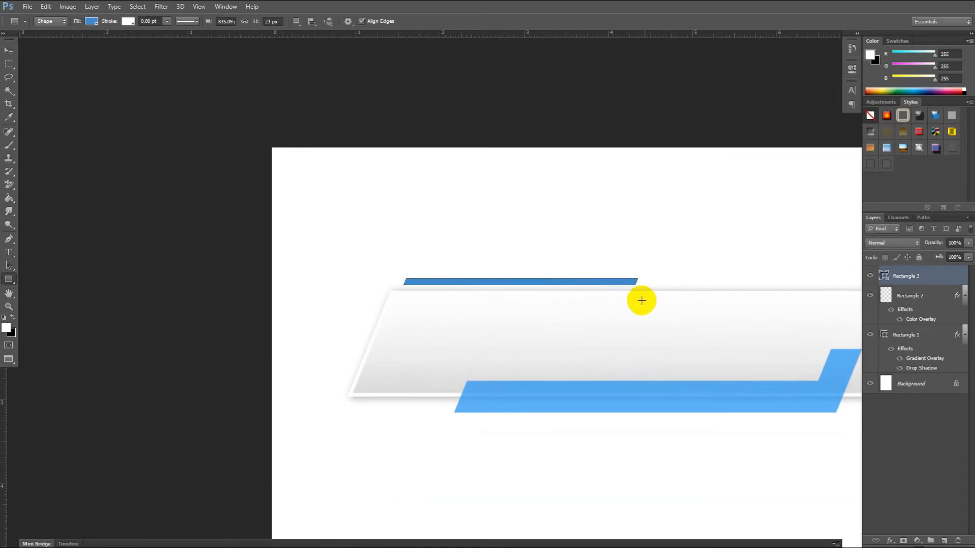
Change the thin bar's fill to the lighter blue 5bacf0 matching the L-shaped accent and rasterize its layer
double_click(884, 277)
left_click_drag(454, 354, 423, 327)
left_click_drag(717, 387, 644, 375)
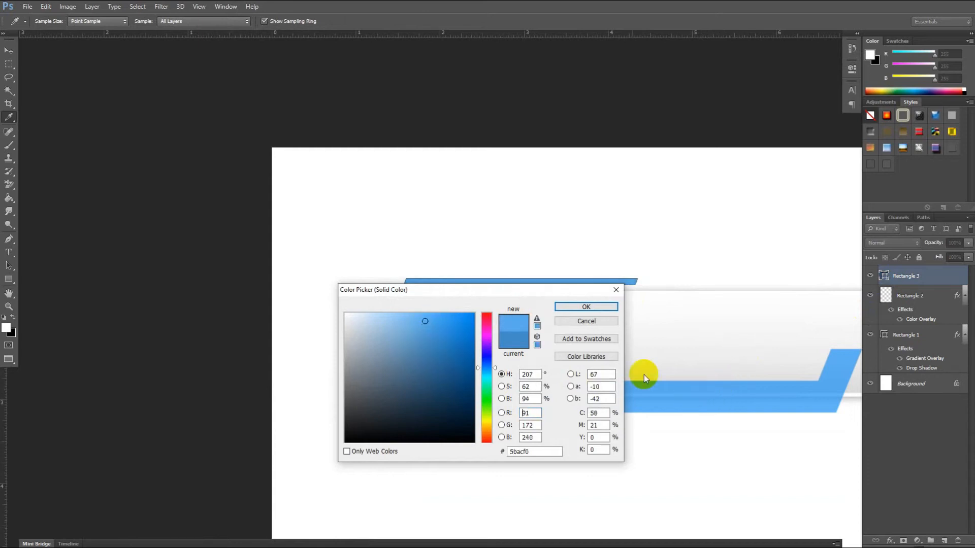
left_click(598, 309)
right_click(930, 275)
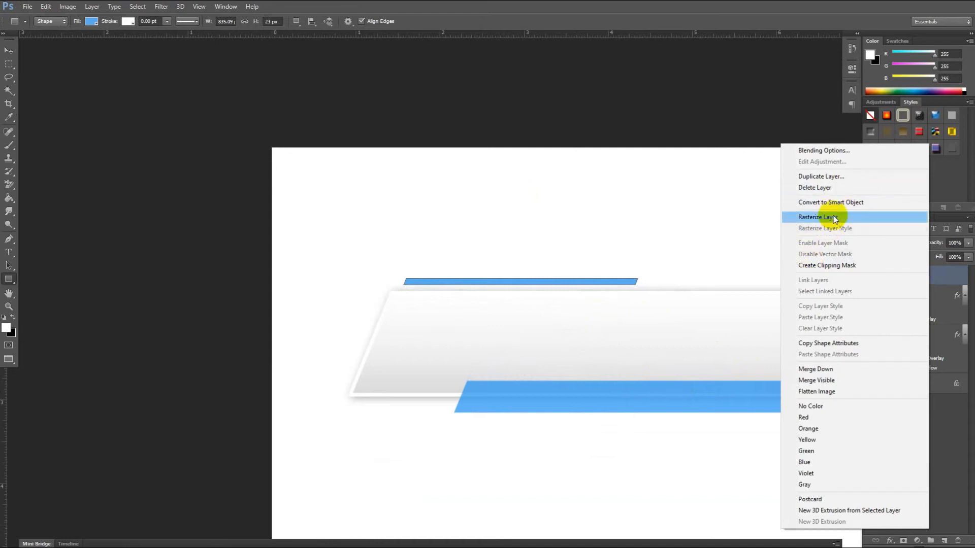
left_click(827, 216)
Set the Type tool's text colour to the light blue sampled from the L-shaped accent (RGB 100, 181, 249)
scroll(595, 329, "down", 3)
left_click_drag(642, 354, 496, 298)
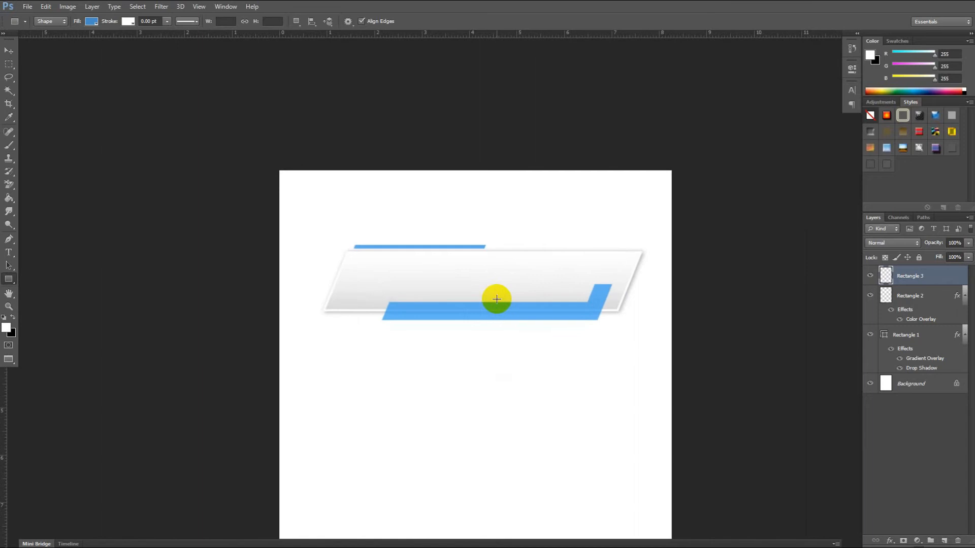
scroll(468, 338, "up", 2)
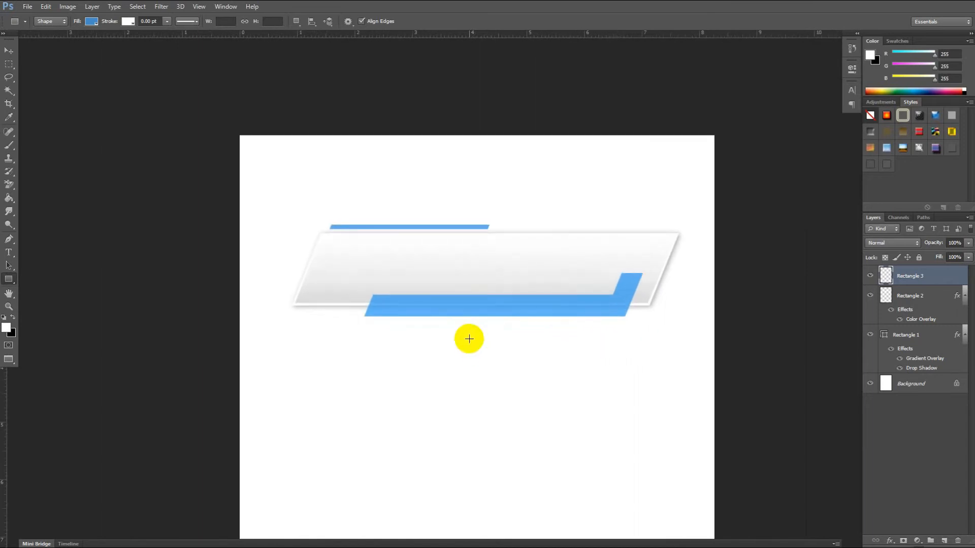
left_click(9, 252)
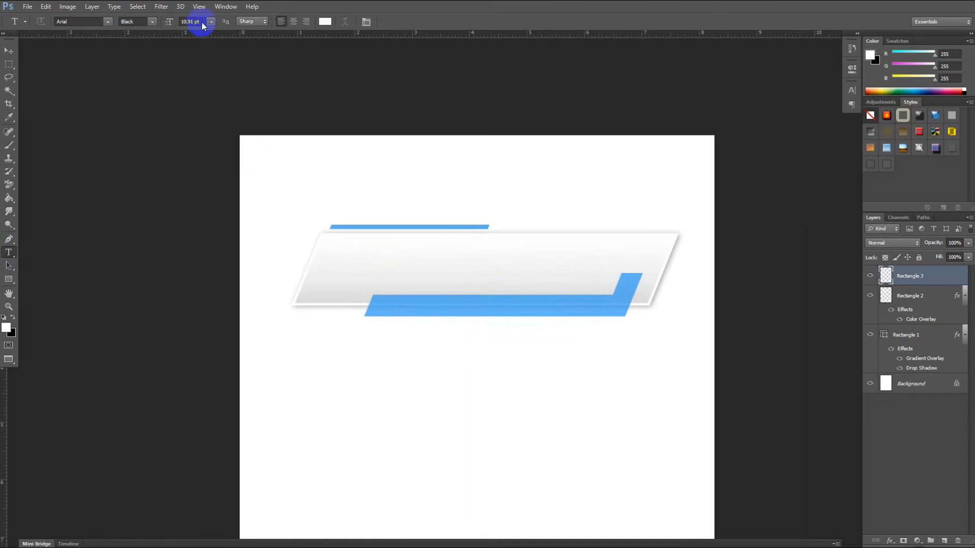
left_click(319, 22)
left_click_drag(495, 288, 496, 342)
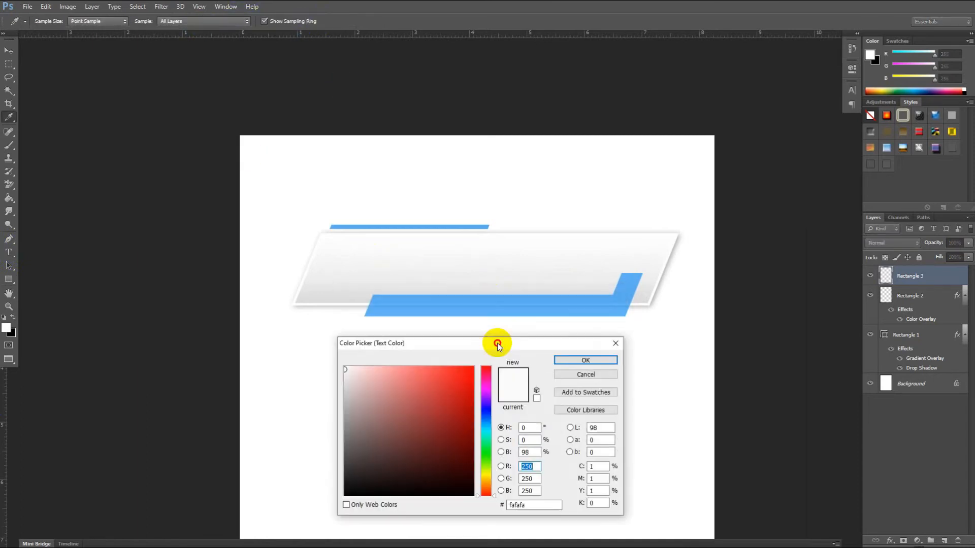
left_click(539, 300)
left_click(577, 368)
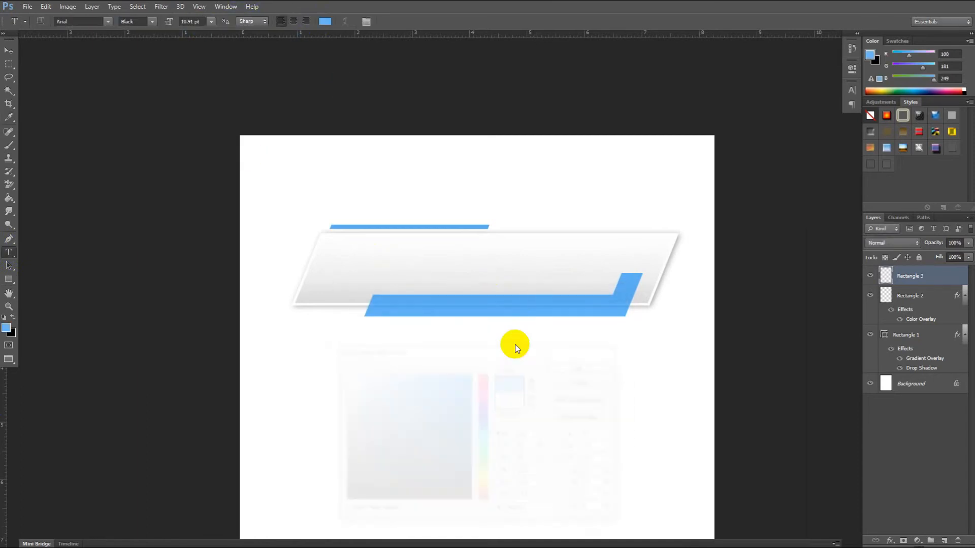
Start an empty text line near the banner's upper left area and set its font size to 24 pt
left_click(365, 253)
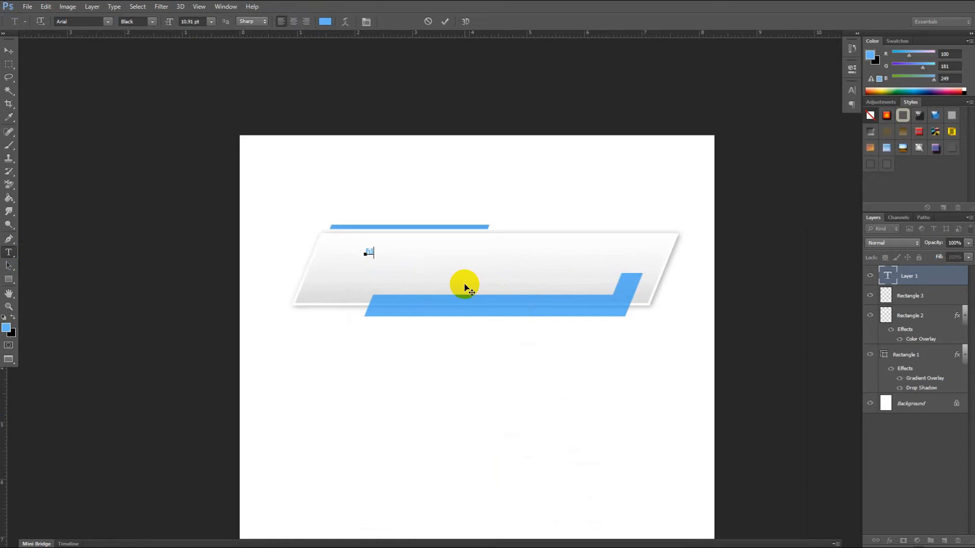
key("BackSpace")
key("BackSpace")
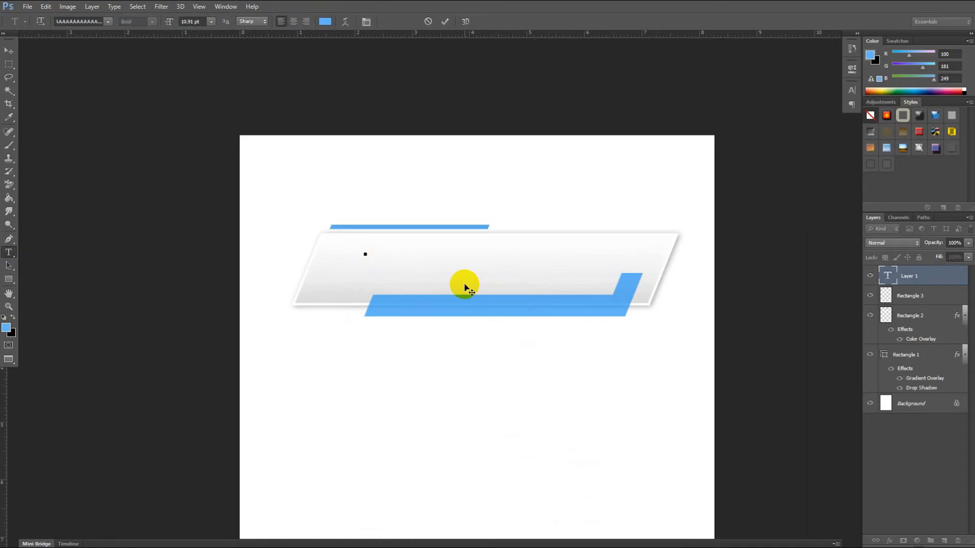
left_click(211, 21)
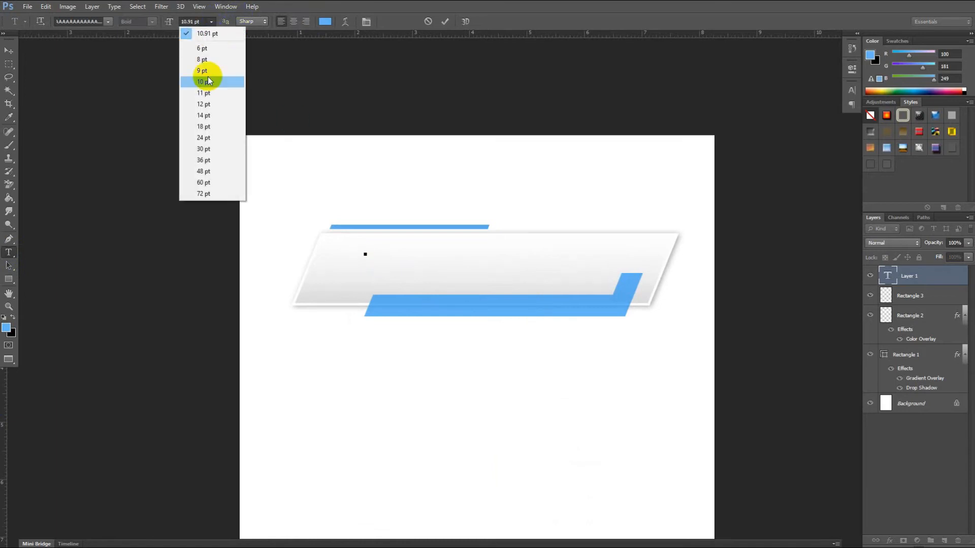
left_click(203, 137)
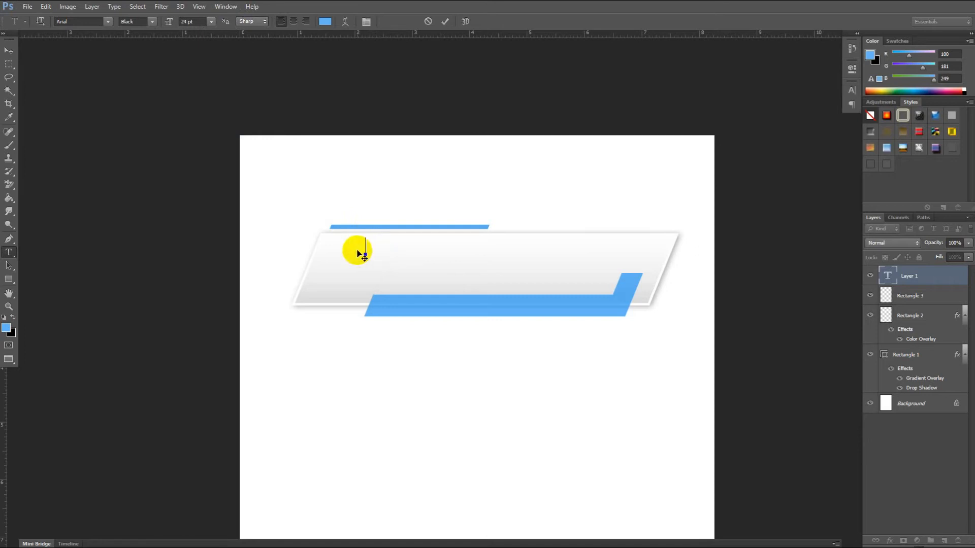
Enter the Khmer headline "សរសេរអ្វីដែលអ្នកចង់សរសេរនៅទីនេះ" on the banner and commit the text
scroll(361, 254, "up", 1)
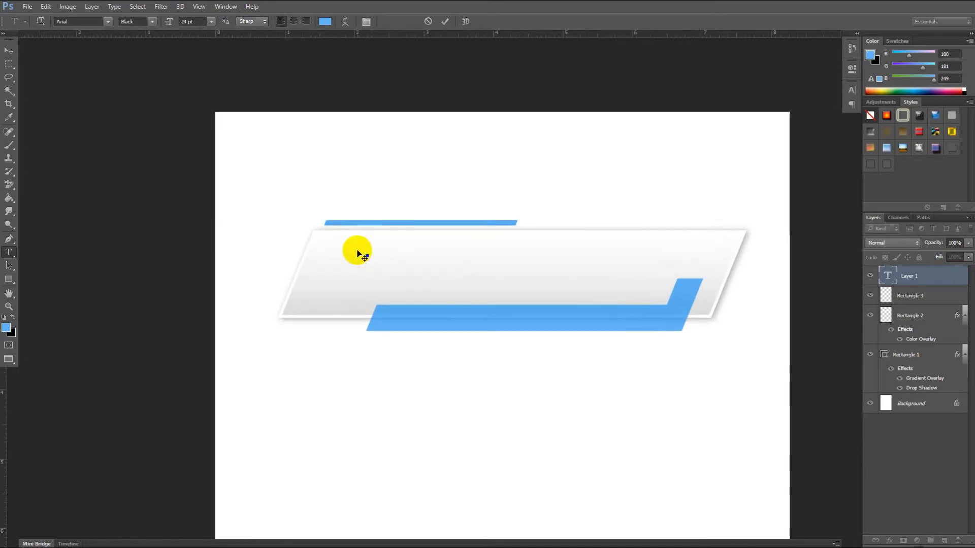
type("hi")
type("រសេរ")
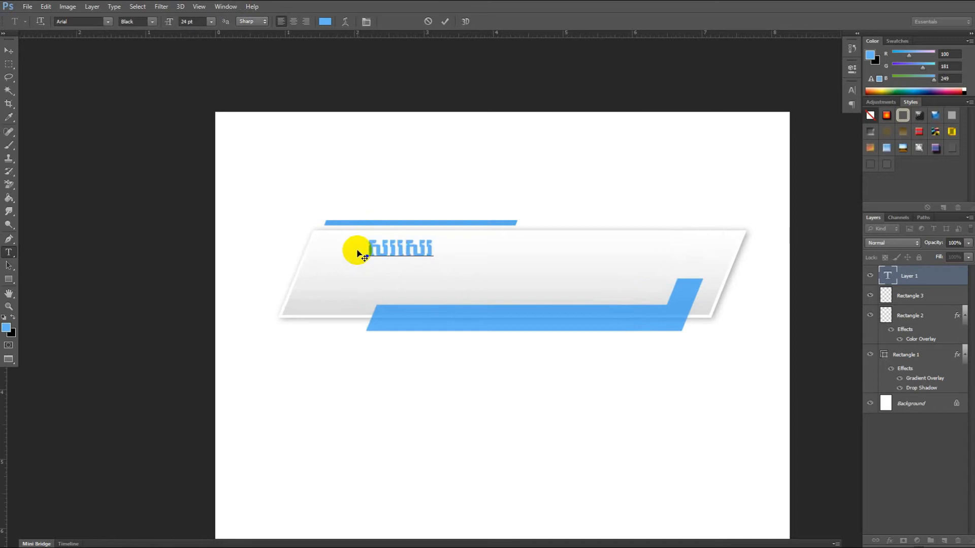
type("អ្វ")
key("BackSpace")
key("BackSpace")
key("BackSpace")
type("អ្វីដែ")
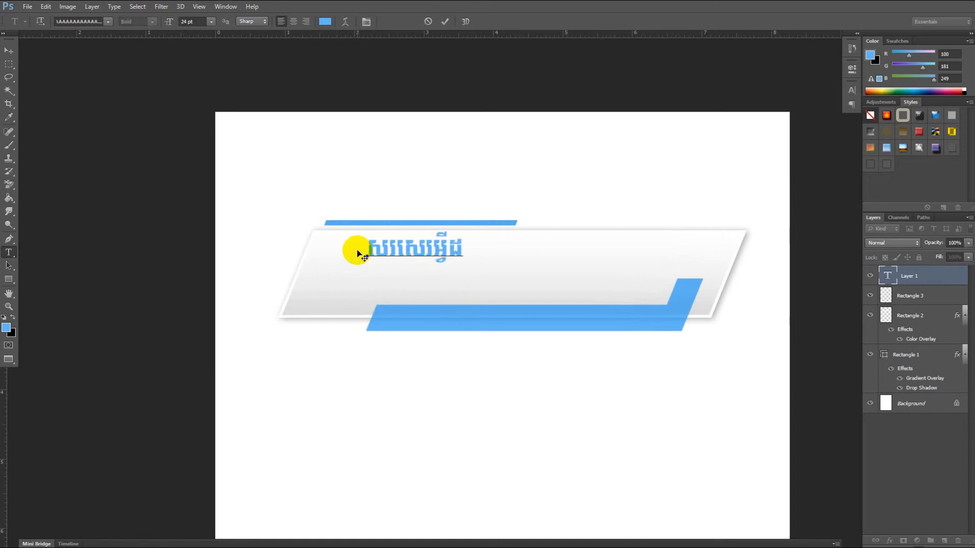
type("ល")
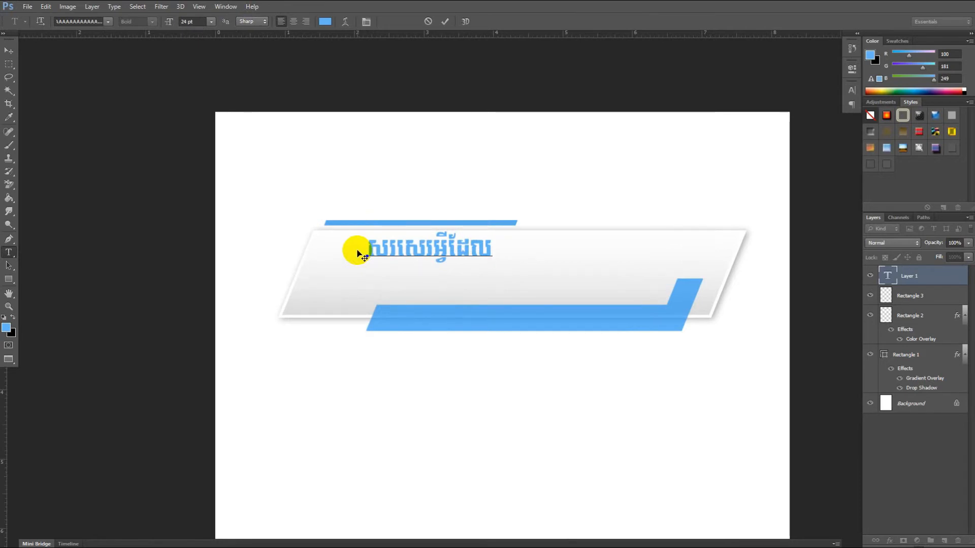
type("អ្នកចង់")
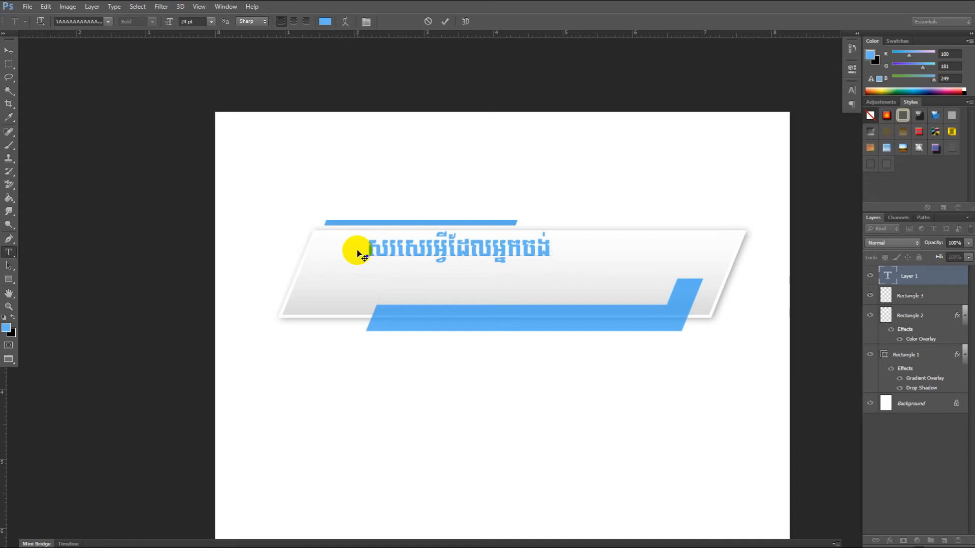
type("សរសេរ")
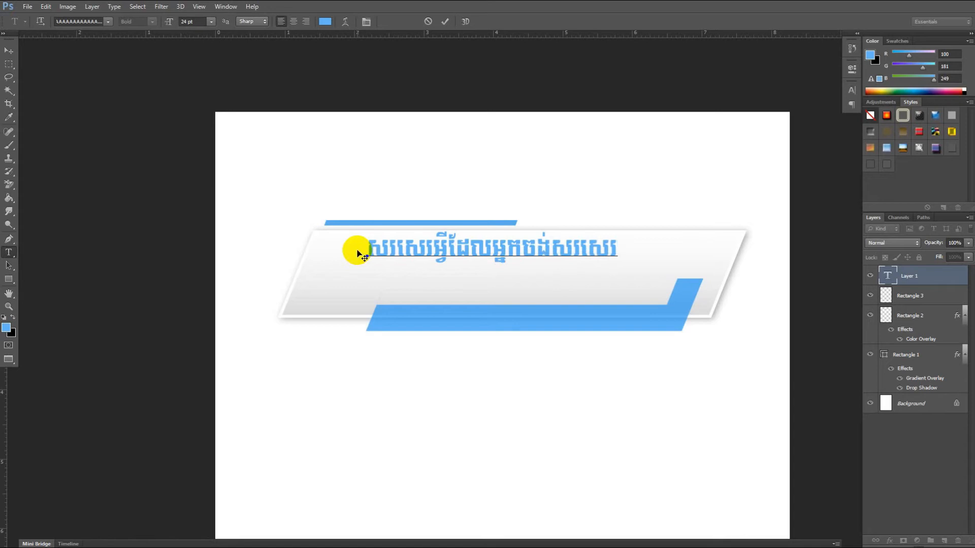
type("នៅទីនេះ")
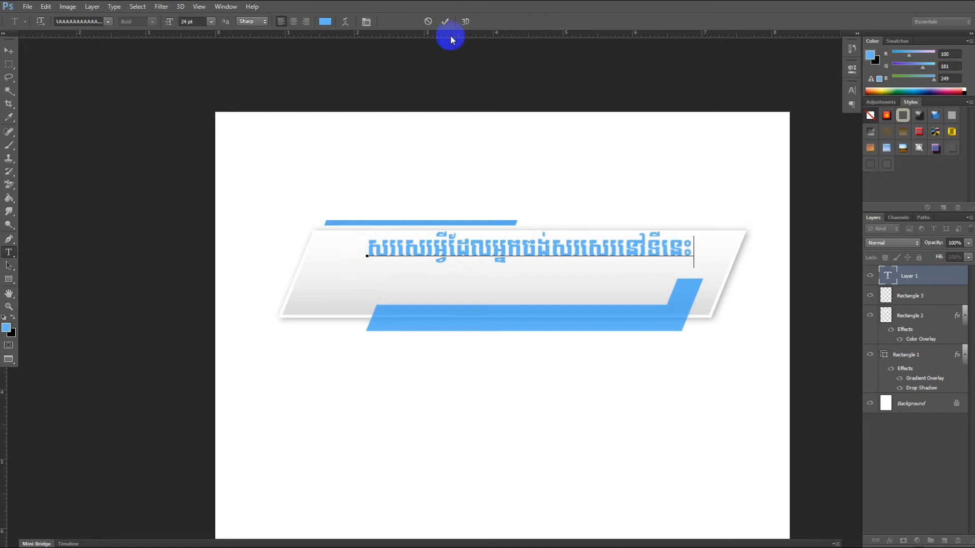
left_click(445, 22)
Move the blue Khmer headline down and left so it sits centred on the grey banner
left_click(9, 51)
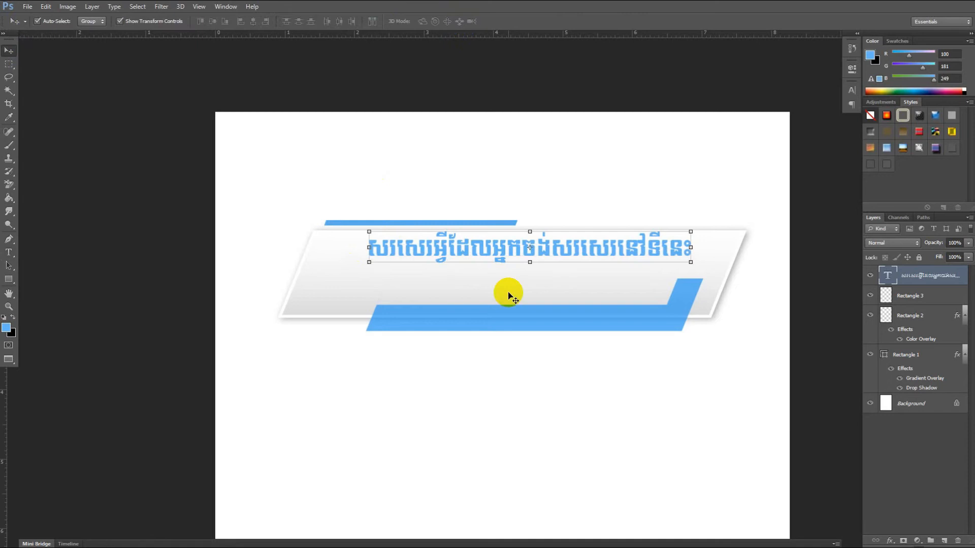
left_click_drag(499, 252, 469, 272)
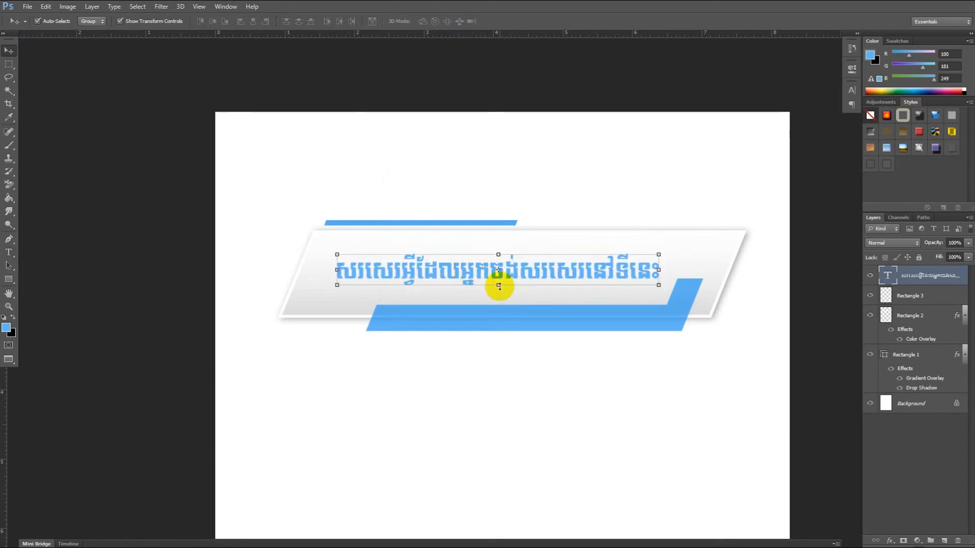
scroll(546, 283, "up", 1)
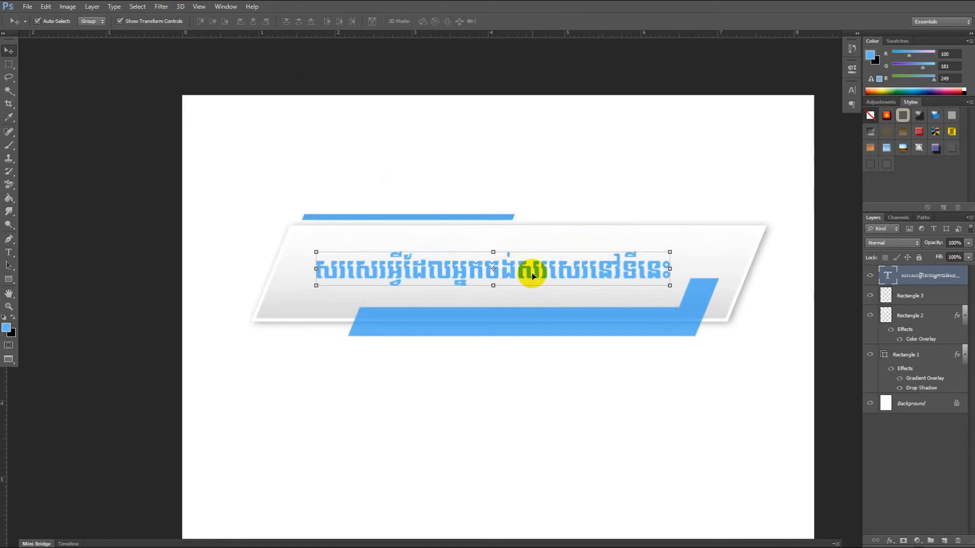
Duplicate the headline text layer and move the copy down over the blue L-shaped accent, applying the transform
right_click(903, 274)
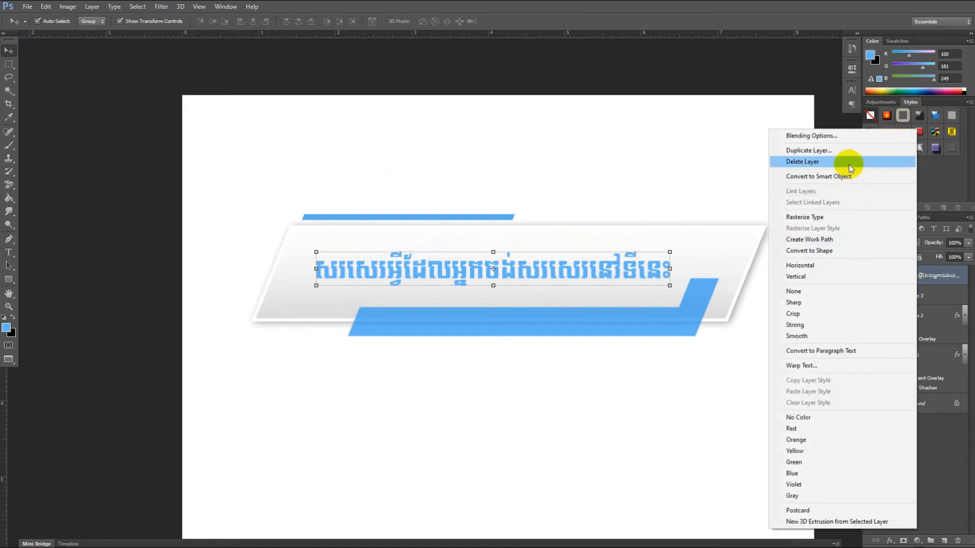
left_click(848, 151)
left_click(580, 167)
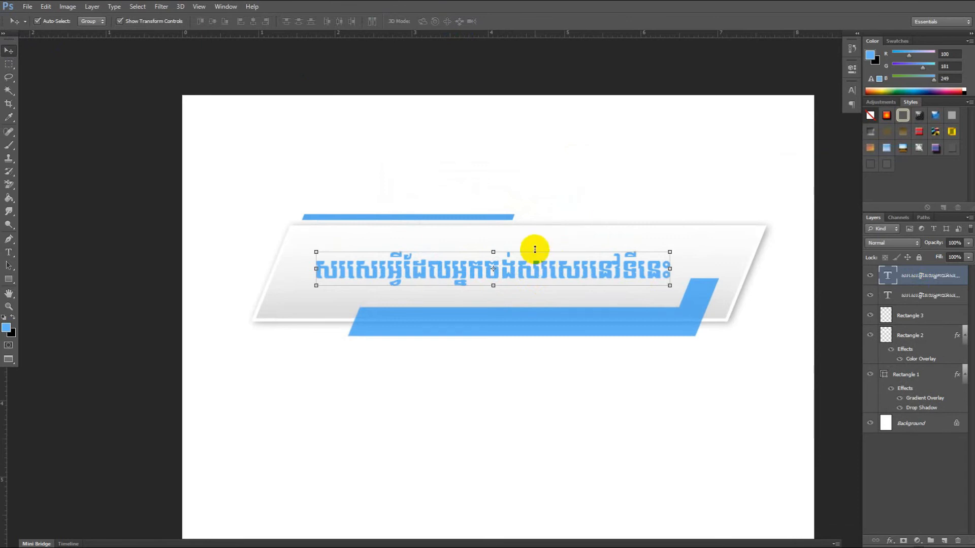
left_click_drag(542, 269, 558, 312)
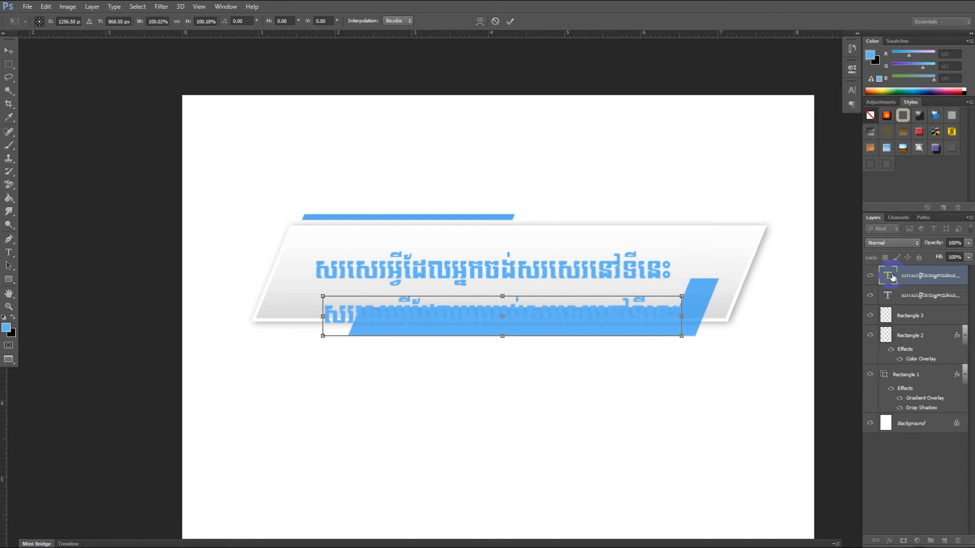
left_click(510, 21)
Set the duplicated text's colour to white (ffffff) and its font size to 10 pt, and commit the changes
double_click(888, 275)
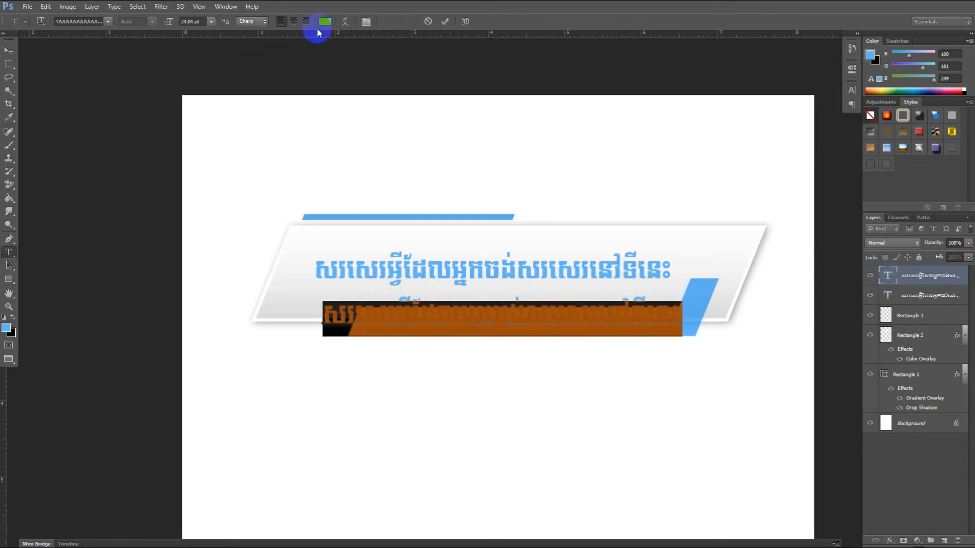
left_click(325, 21)
left_click_drag(365, 376, 254, 338)
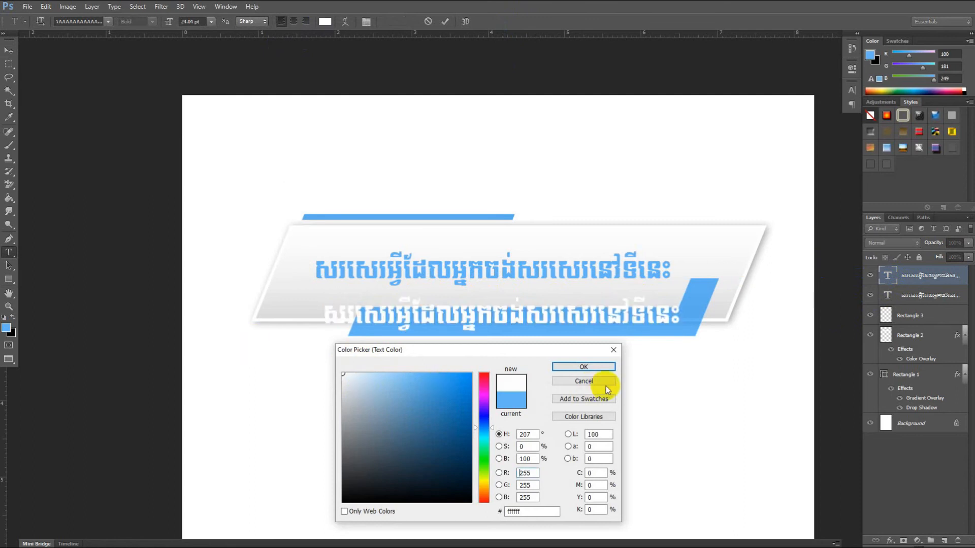
left_click(583, 366)
left_click(211, 21)
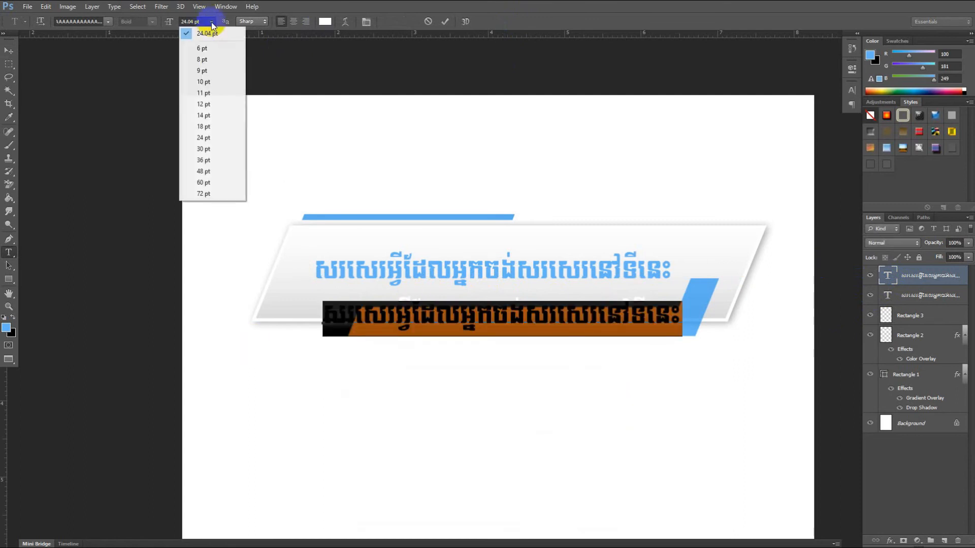
left_click(204, 82)
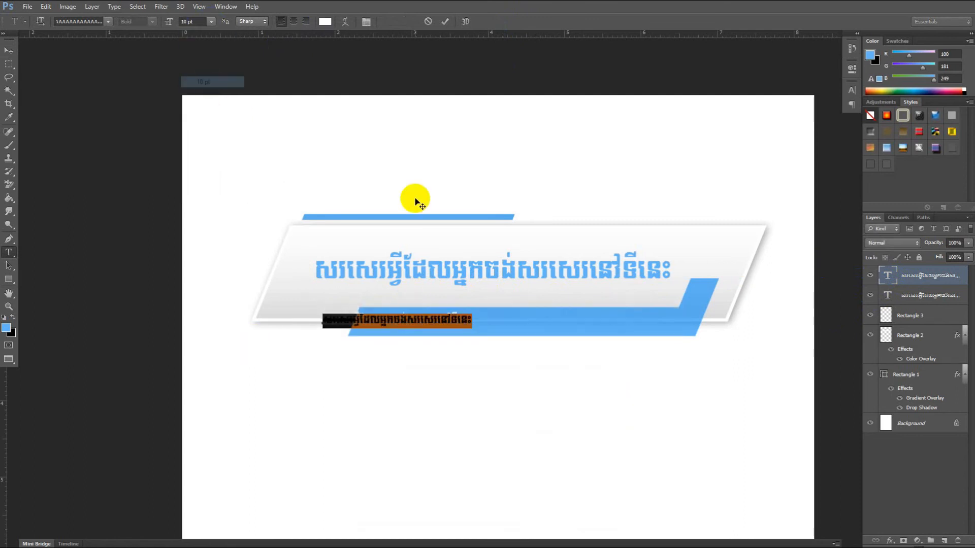
scroll(528, 322, "up", 2)
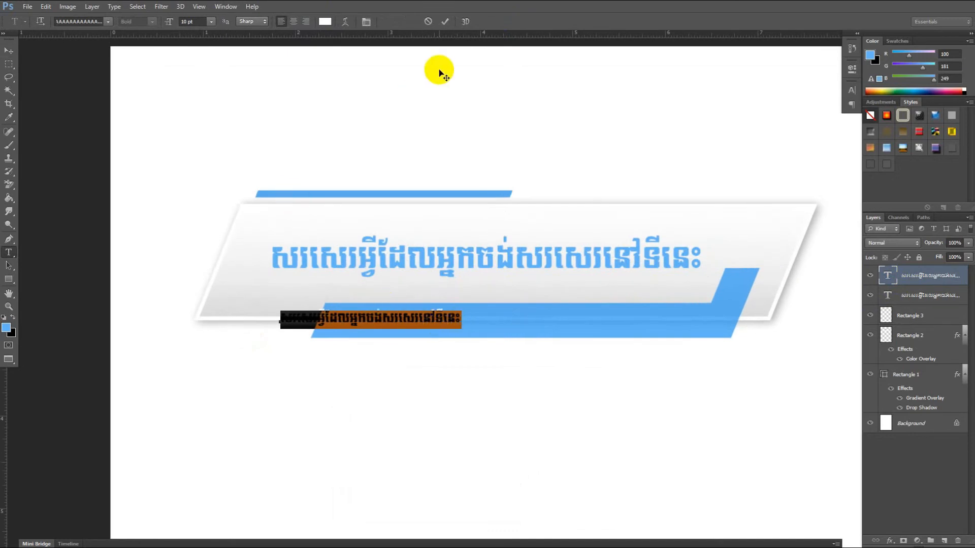
left_click(445, 21)
Move the small white text right so it lies on the horizontal part of the blue L-shaped accent
key("v")
scroll(403, 326, "up", 1)
left_click_drag(402, 325, 514, 330)
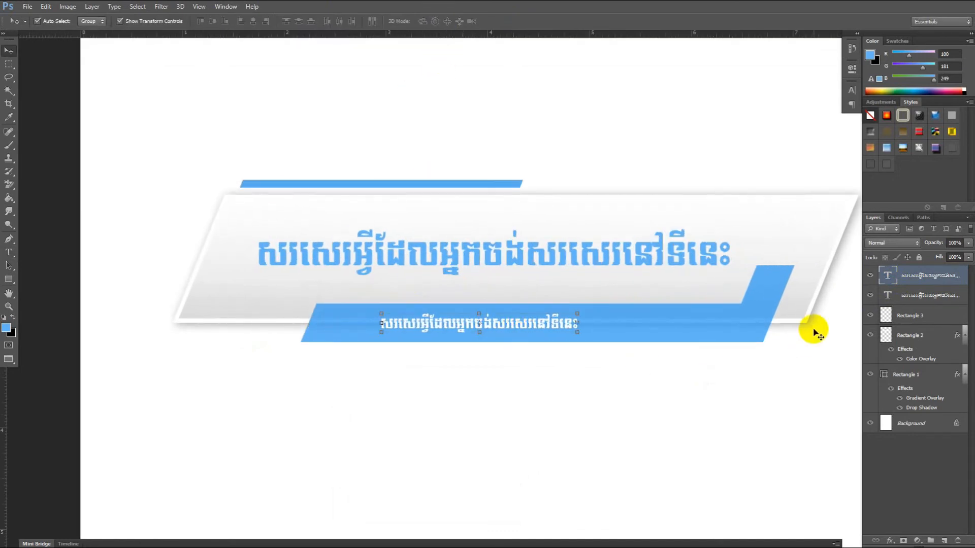
Replace the wording of the small white text on the L-shaped accent with "តាកែវ Designer ."
double_click(887, 276)
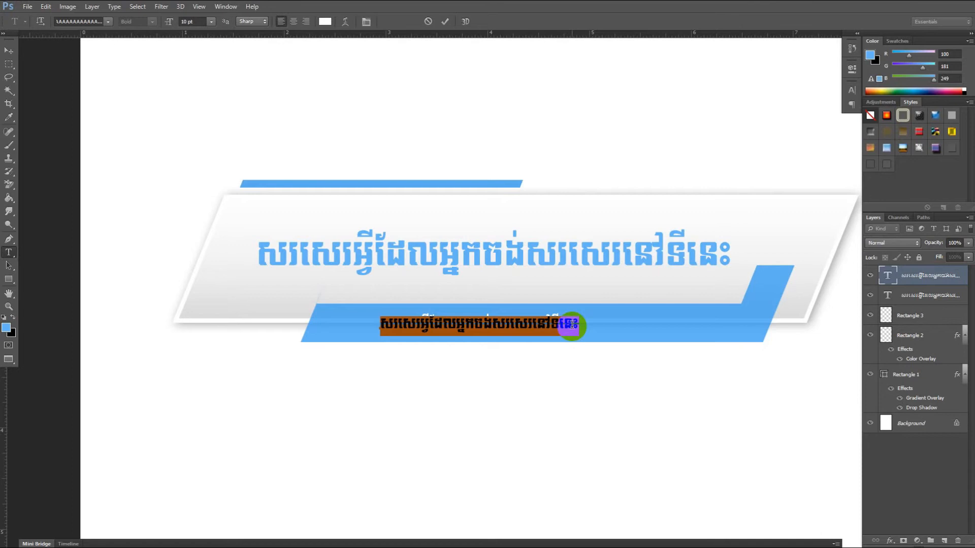
type("កា")
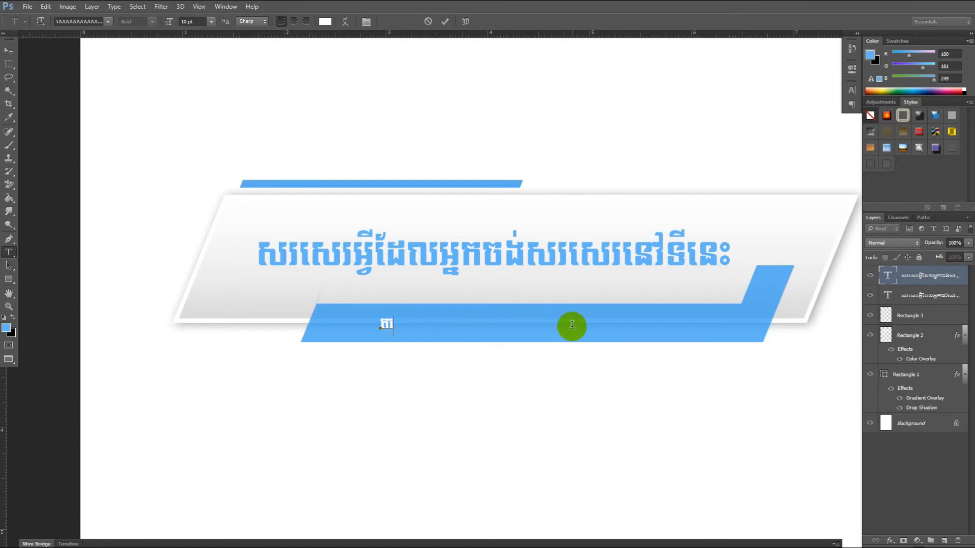
type("រកែរ Desinger")
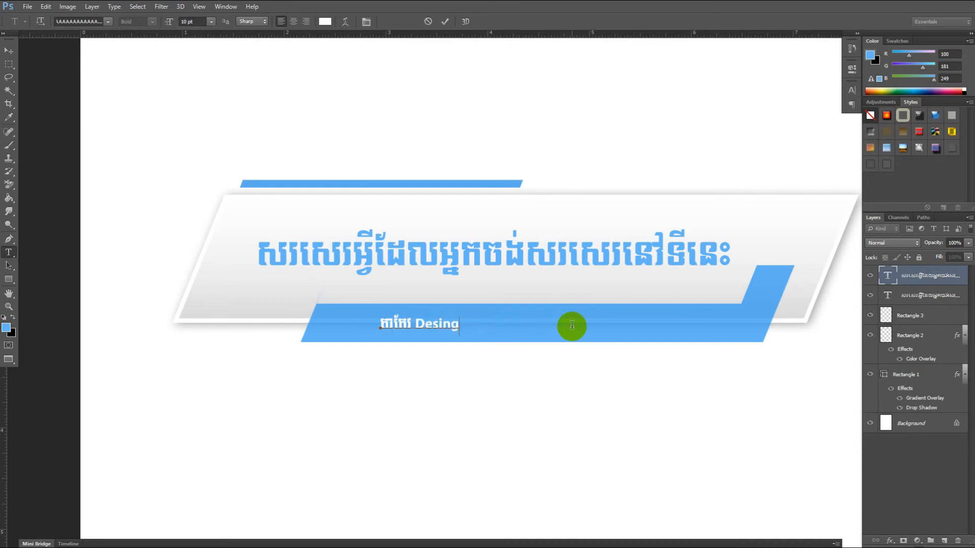
key("BackSpace")
key("BackSpace")
key("BackSpace")
type("gne")
type("r ។")
key("BackSpace")
key("BackSpace")
type(".")
type("ក")
key("BackSpace")
type("Pac")
type("ctice")
type(" to")
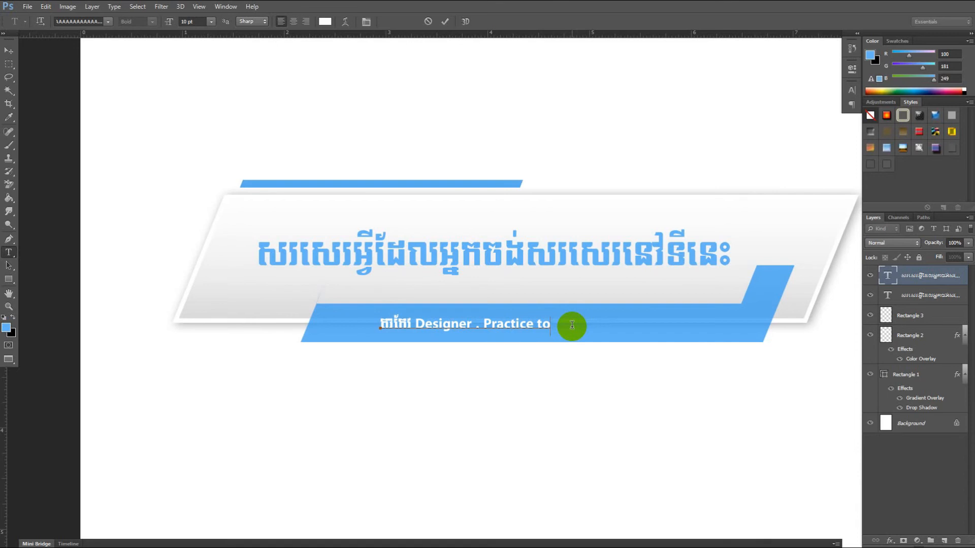
key("BackSpace")
key("BackSpace")
key("BackSpace")
key("BackSpace")
key("BackSpace")
key("BackSpace")
key("BackSpace")
key("BackSpace")
key("BackSpace")
key("BackSpace")
key("BackSpace")
Continue the white text line with "The More Your practise the more you sucessed" and commit the edit
type("The More Your prea")
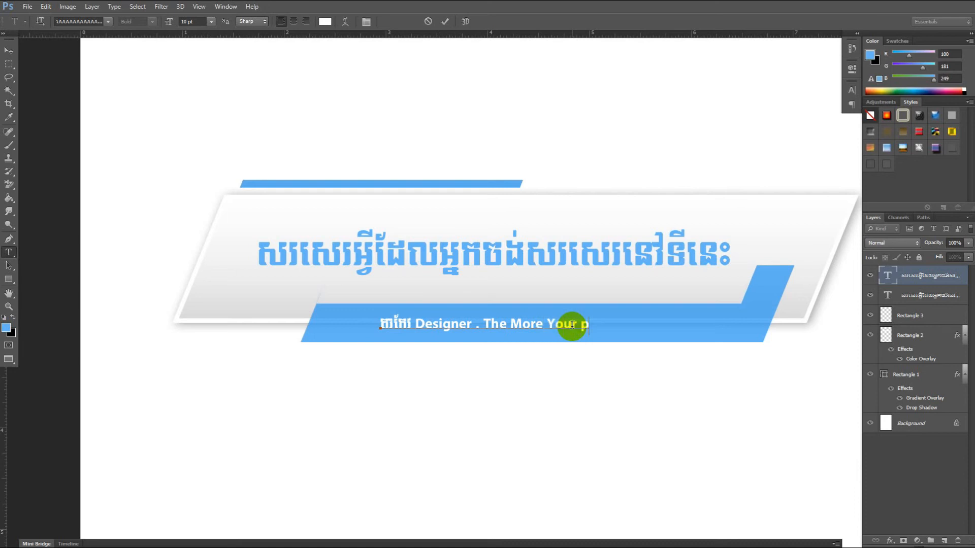
key("BackSpace")
key("BackSpace")
type("acti")
type("sce")
key("BackSpace")
key("BackSpace")
type("e the more")
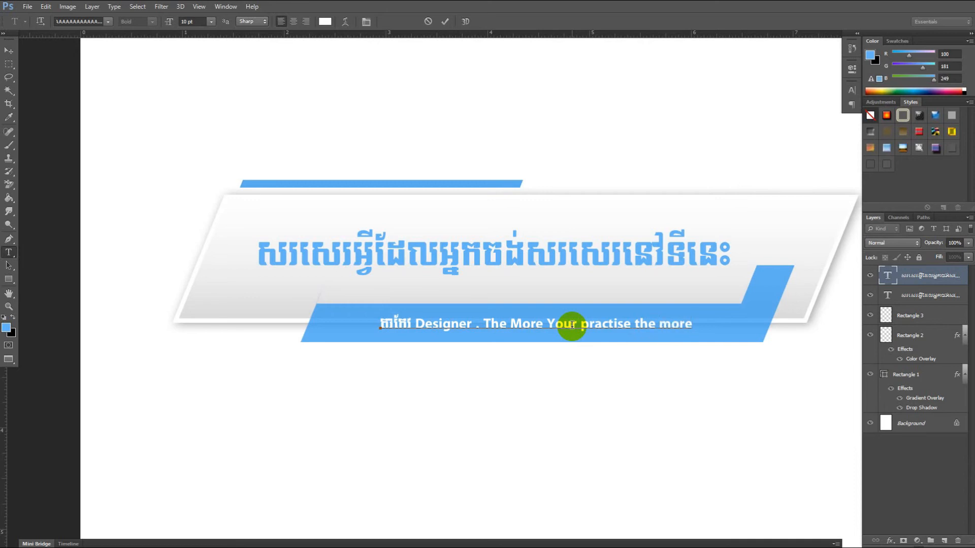
type(" you suces se")
left_click(445, 21)
key("v")
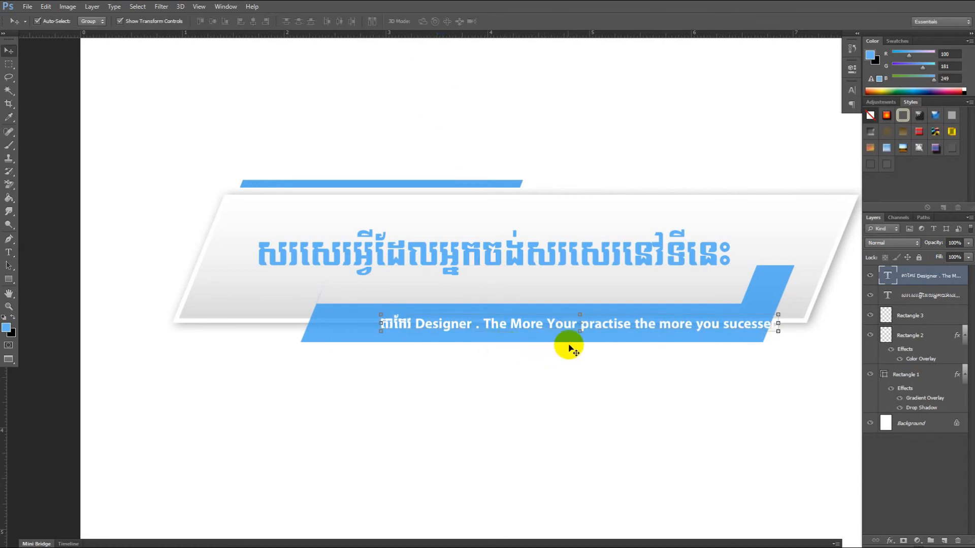
Nudge the white text line left and slightly up so it sits centred in the horizontal part of the blue accent
key("Left")
key("Left")
key("Left")
key("Left")
key("Left")
key("Left")
key("Left")
key("Left")
key("Left")
key("Left")
key("Left")
key("Left")
key("Left")
key("Left")
key("Left")
key("Left")
key("Left")
key("Left")
key("Left")
key("Left")
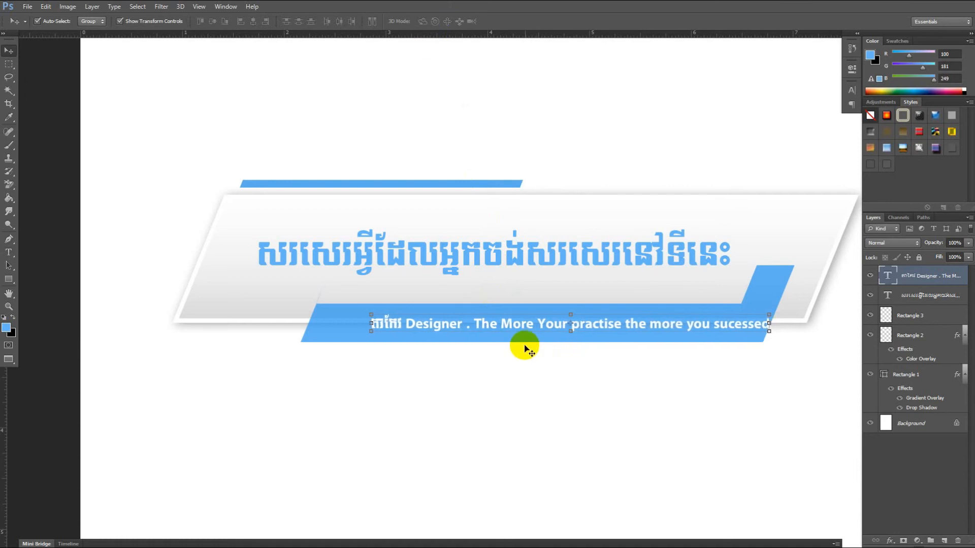
key("Left")
key("Left")
key("Left")
key("Left")
key("Left")
key("Left")
key("Left")
key("Left")
key("Left")
key("Left")
key("Left")
key("Left")
key("Left")
key("Left")
key("Left")
key("Left")
key("Left")
key("Left")
key("Left")
key("Left")
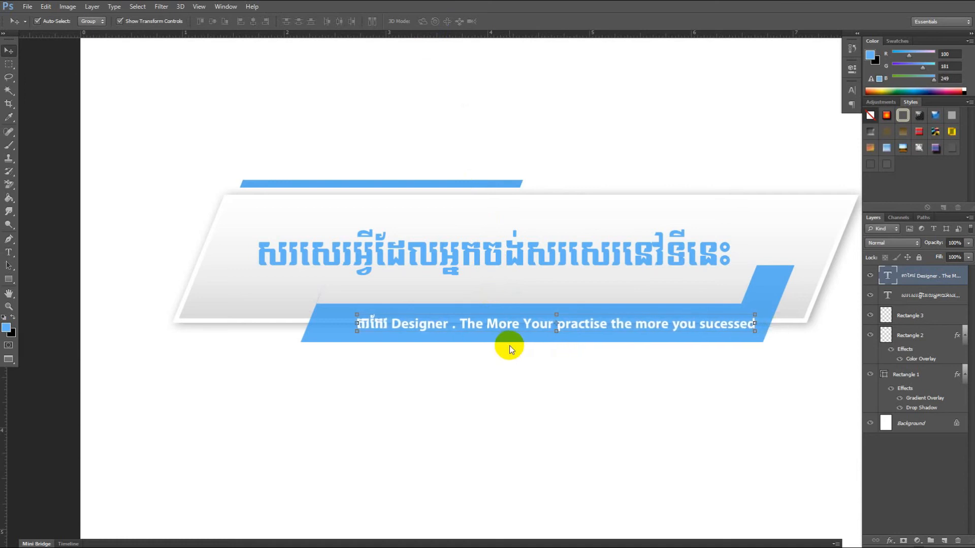
key("Left")
key("Left")
key("Left")
key("Left")
key("Left")
key("Left")
key("Left")
key("Left")
key("Left")
key("Left")
key("Left")
key("Left")
key("Left")
key("Left")
key("Left")
key("Left")
key("Left")
key("Left")
key("Left")
key("Up")
key("Up")
key("Up")
key("Up")
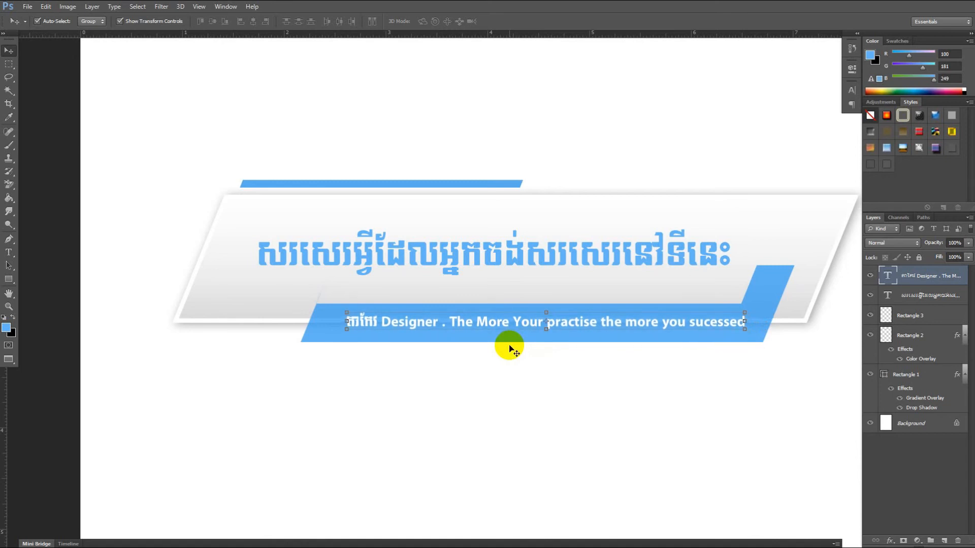
key("Left")
key("Left")
key("Left")
key("Left")
key("Left")
key("Left")
key("Left")
key("Left")
key("Left")
key("Left")
key("Left")
key("Left")
key("Left")
key("Left")
key("Left")
key("Left")
key("Left")
key("Left")
key("Left")
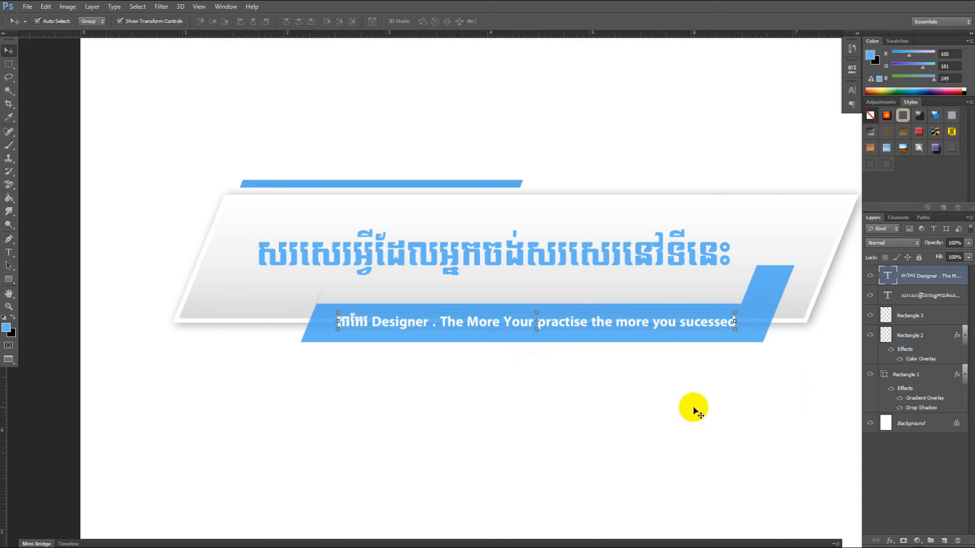
Return the workspace from the full-screen view to the standard screen mode
scroll(694, 410, "down", 1)
scroll(776, 405, "up", 1)
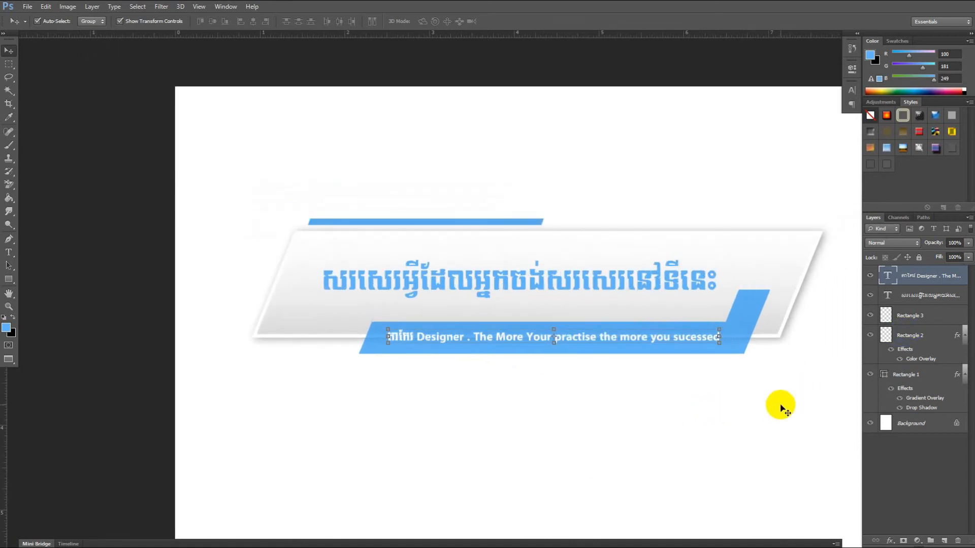
scroll(745, 400, "up", 1)
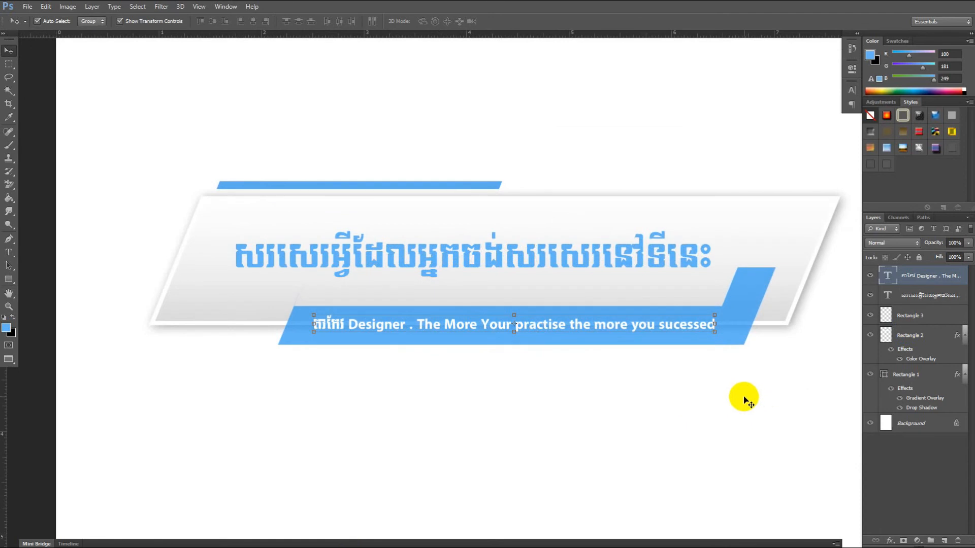
scroll(743, 400, "down", 1)
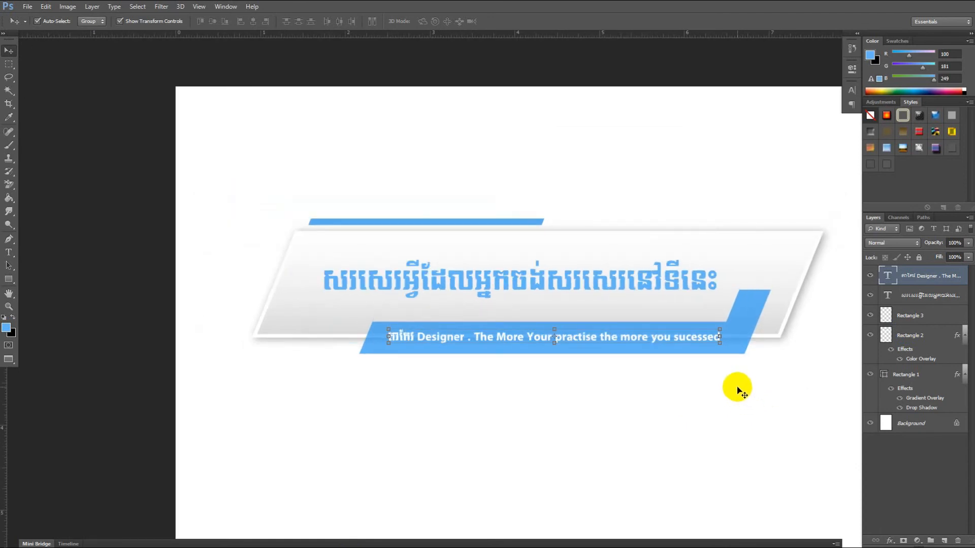
left_click(888, 540)
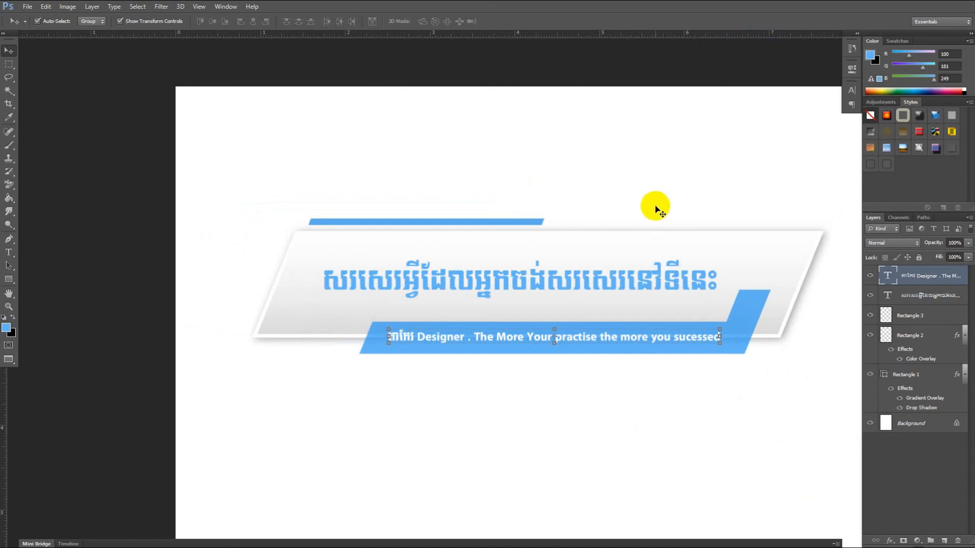
key("f")
key("f")
key("f")
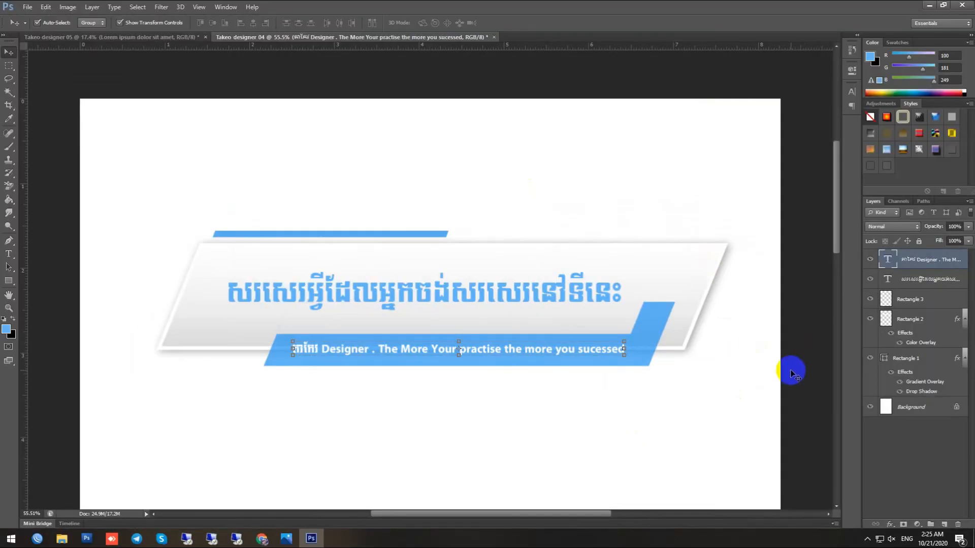
Correct the last word of the white text line to "succeed" and commit the edit
left_click(867, 539)
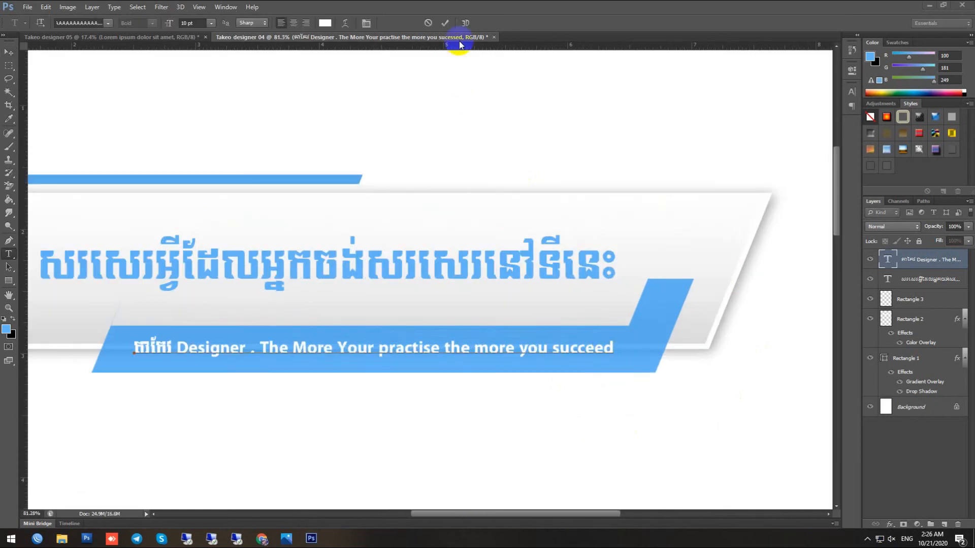
left_click(446, 23)
key("v")
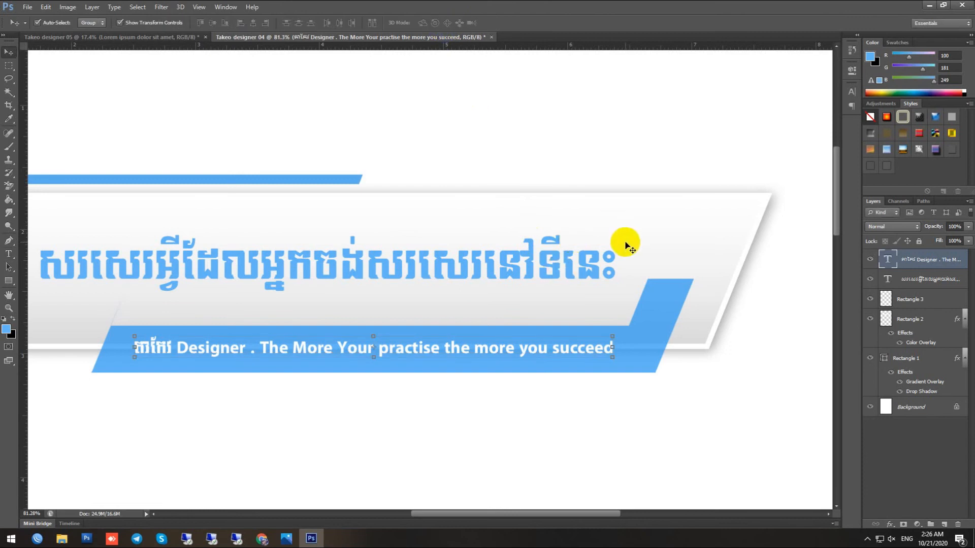
Set the grey banner's drop shadow to 8 px distance and 37 px size, with its opacity raised to just over 50%
scroll(629, 250, "down", 8)
left_click(781, 318)
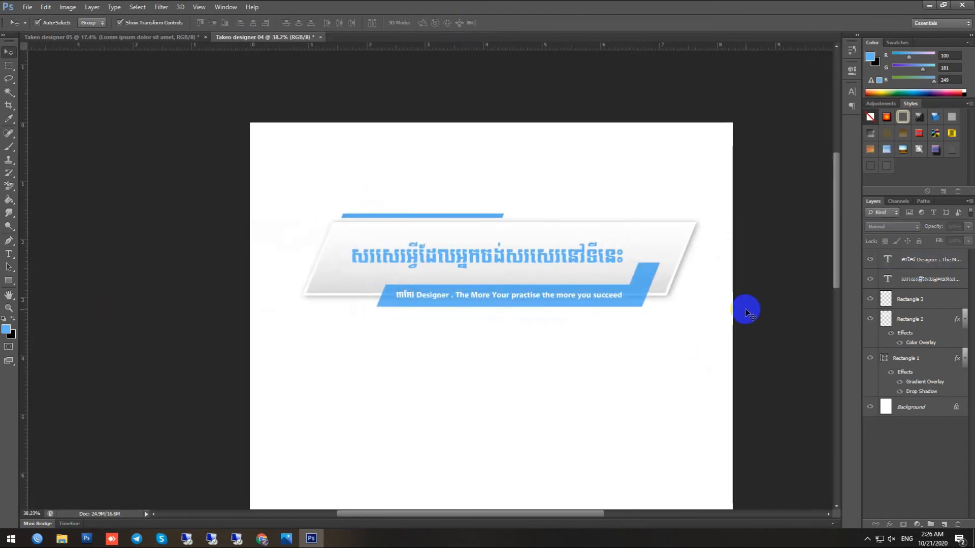
scroll(724, 290, "down", 4)
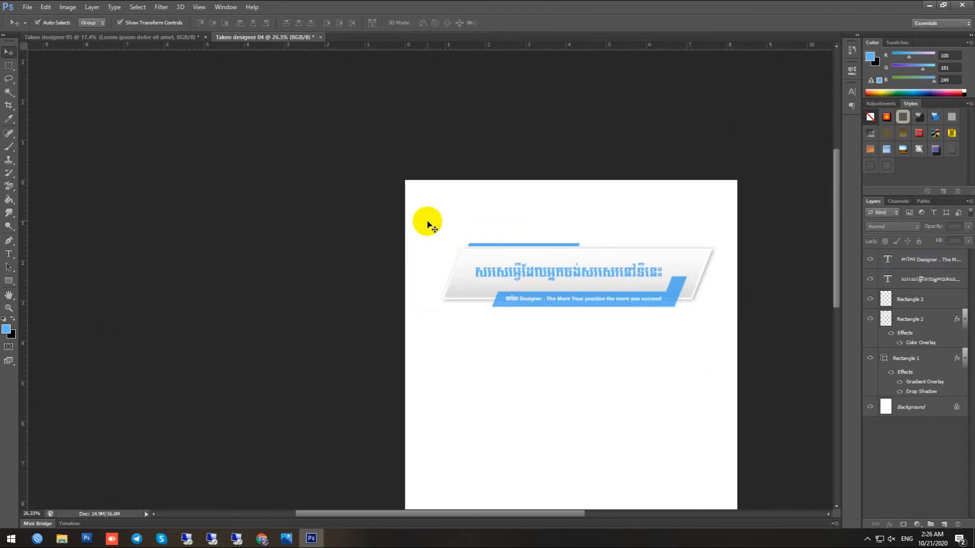
scroll(710, 274, "up", 1)
left_click(706, 269)
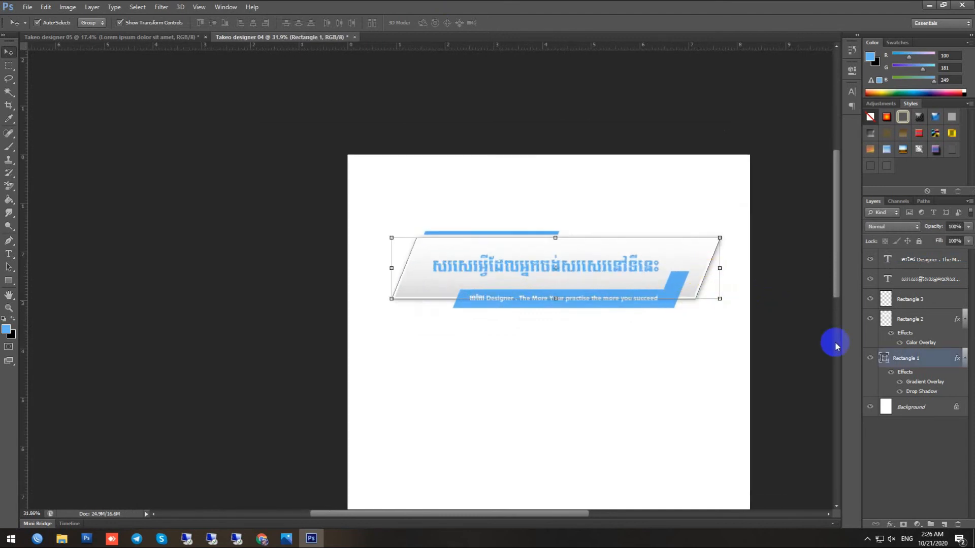
double_click(922, 391)
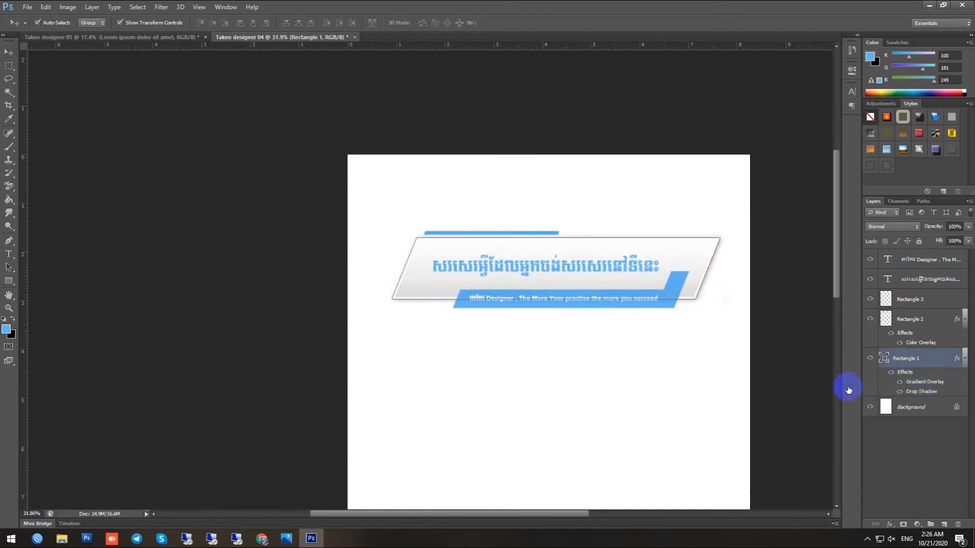
left_click(735, 262)
key("Up")
key("Up")
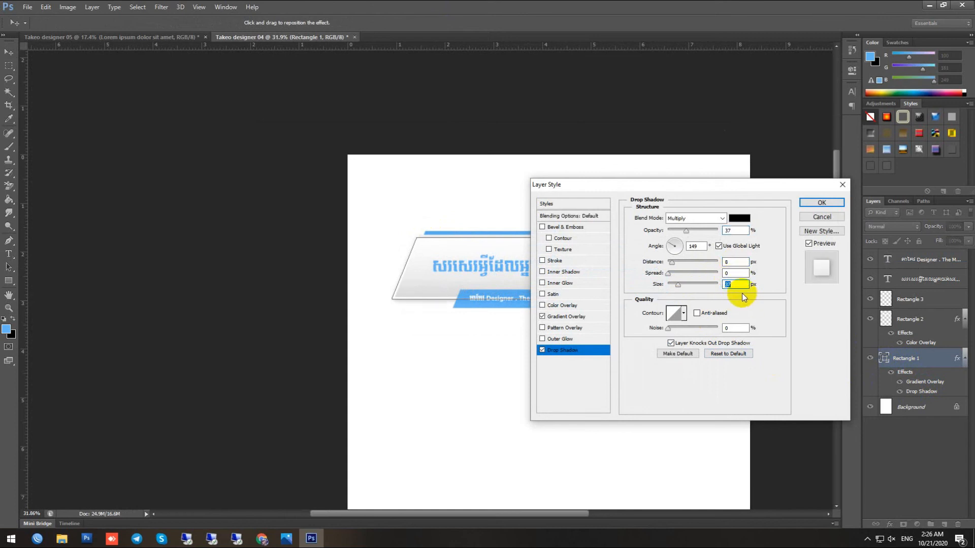
key("Up")
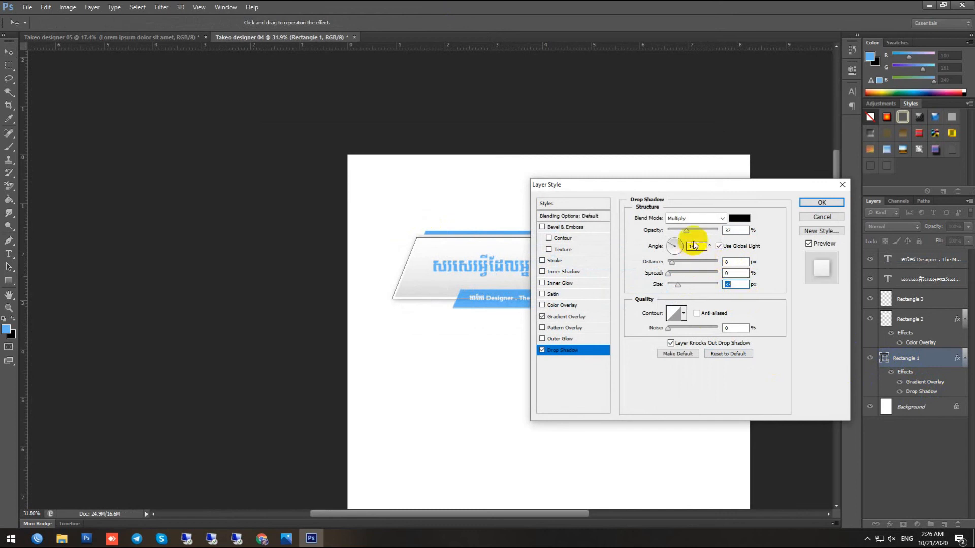
left_click_drag(686, 231, 695, 232)
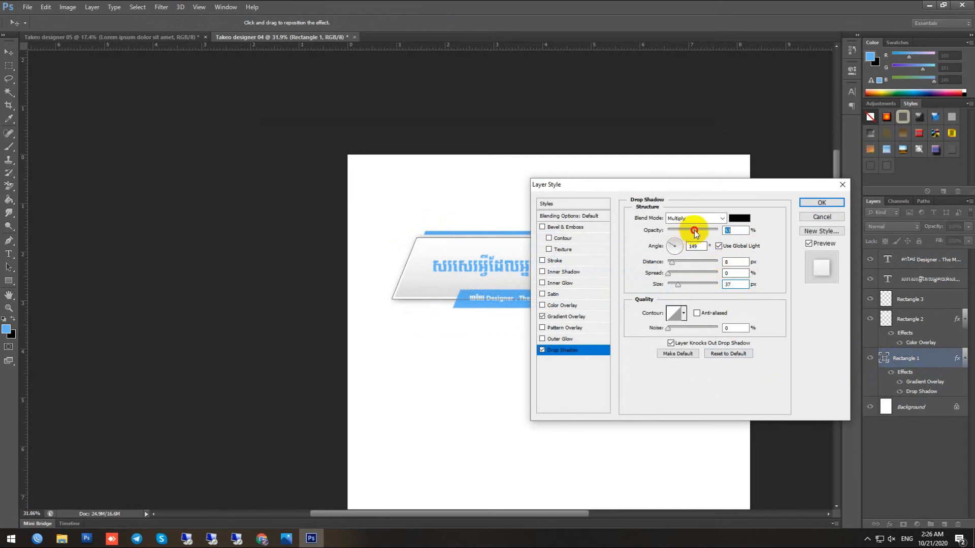
left_click(819, 203)
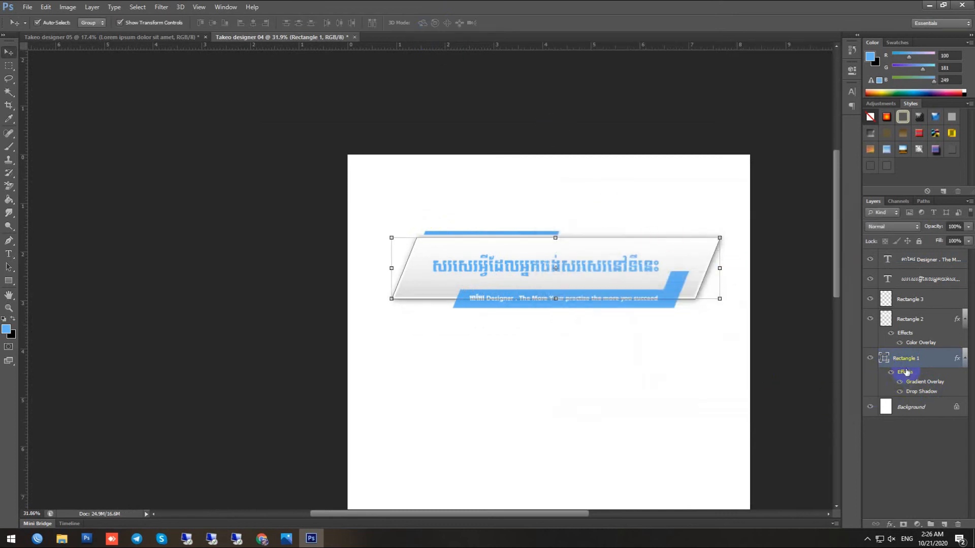
left_click(908, 300)
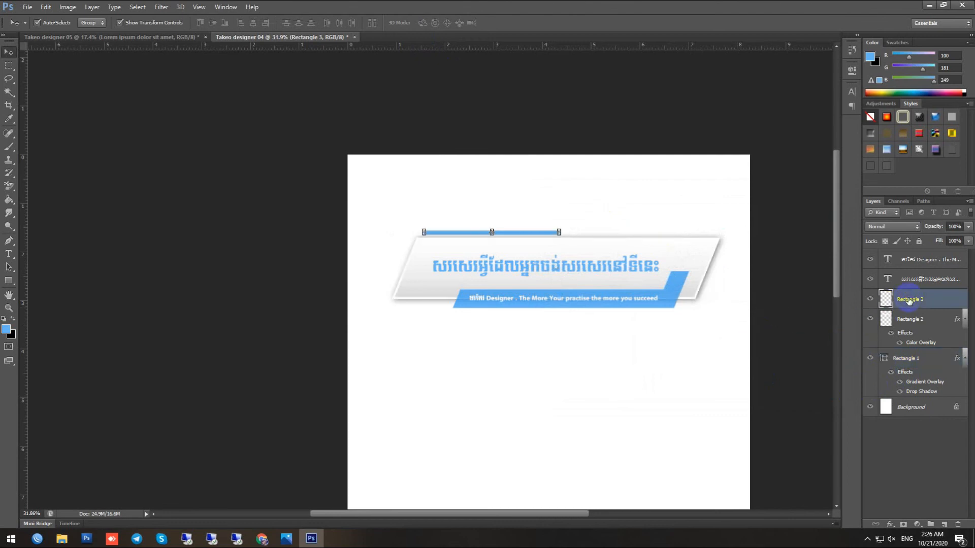
scroll(768, 355, "down", 2)
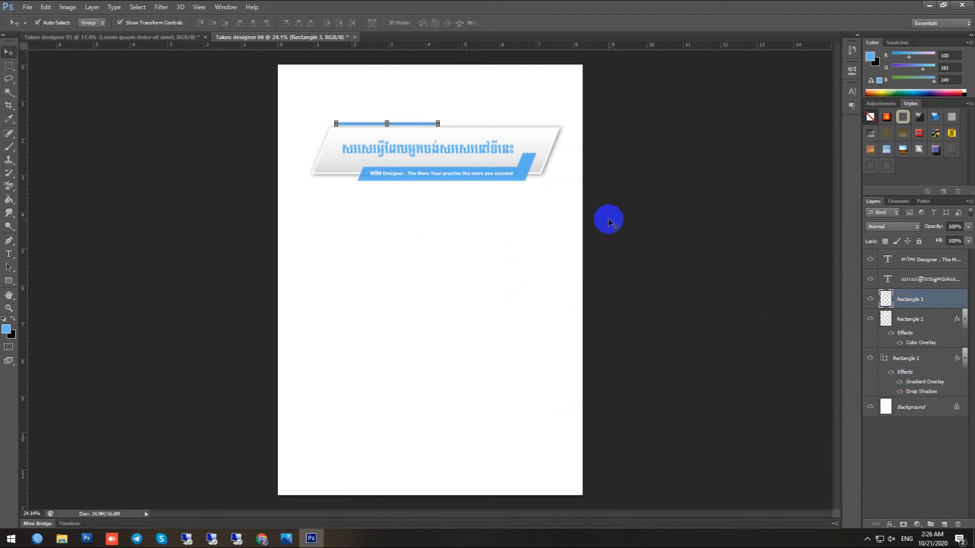
left_click(592, 226)
scroll(561, 224, "up", 1)
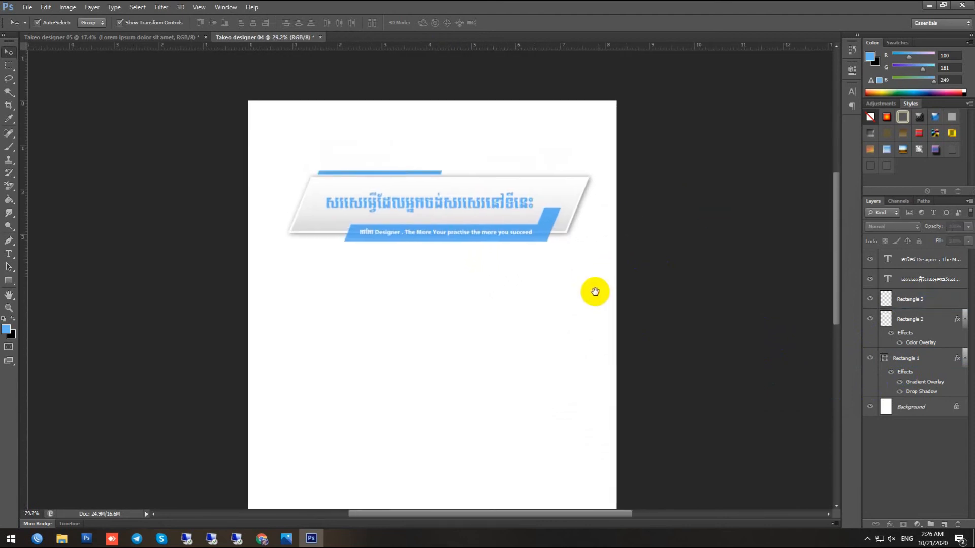
Place a vertical guide at the banner's left edge and duplicate all banner layers directly below the original, aligned to it
left_click_drag(28, 248, 289, 307)
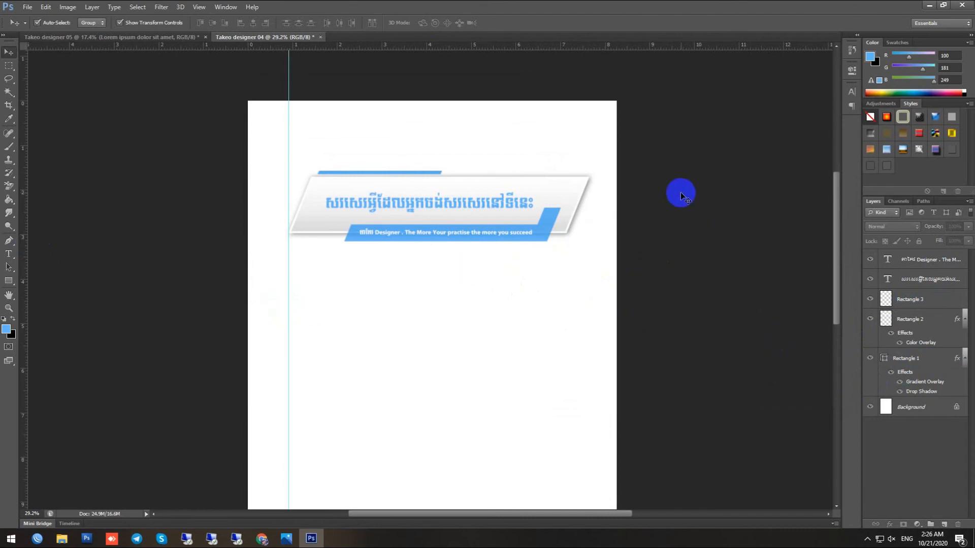
left_click_drag(620, 102, 325, 302)
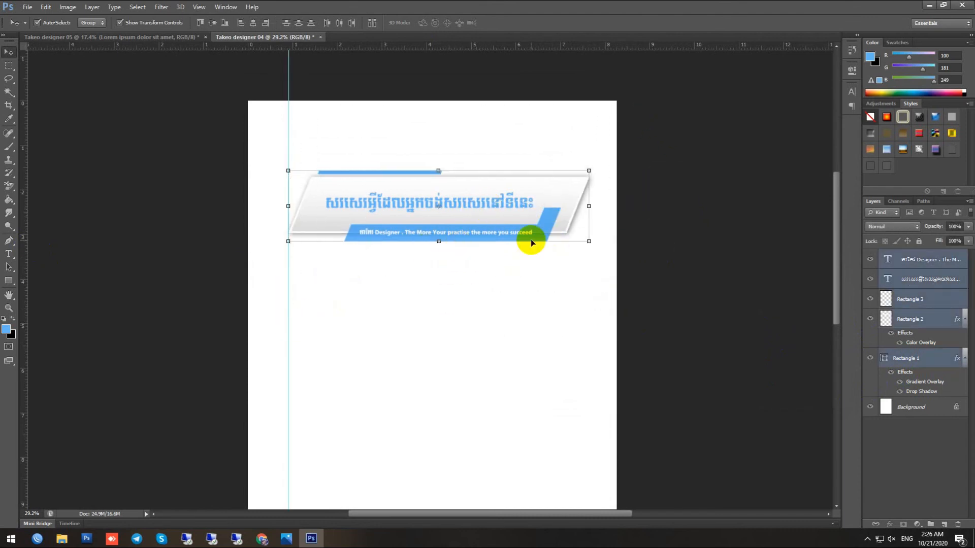
left_click_drag(497, 222, 502, 308)
scroll(507, 308, "down", 2)
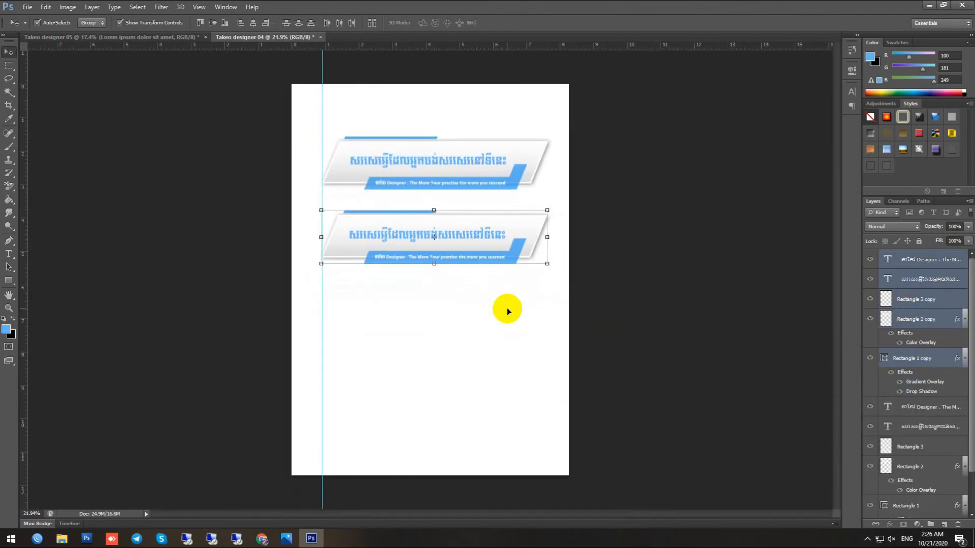
Duplicate the banner once more below the first copy and nudge the middle banner down to even out the vertical spacing
left_click_drag(480, 236, 474, 322)
left_click_drag(631, 197, 311, 279)
key("Down")
key("Down")
key("Down")
key("Down")
key("Down")
key("Down")
key("Down")
key("Down")
key("Down")
key("Down")
key("Down")
key("Down")
key("Down")
key("Down")
key("Down")
key("Down")
key("Down")
key("Down")
key("Down")
key("Down")
left_click(711, 276)
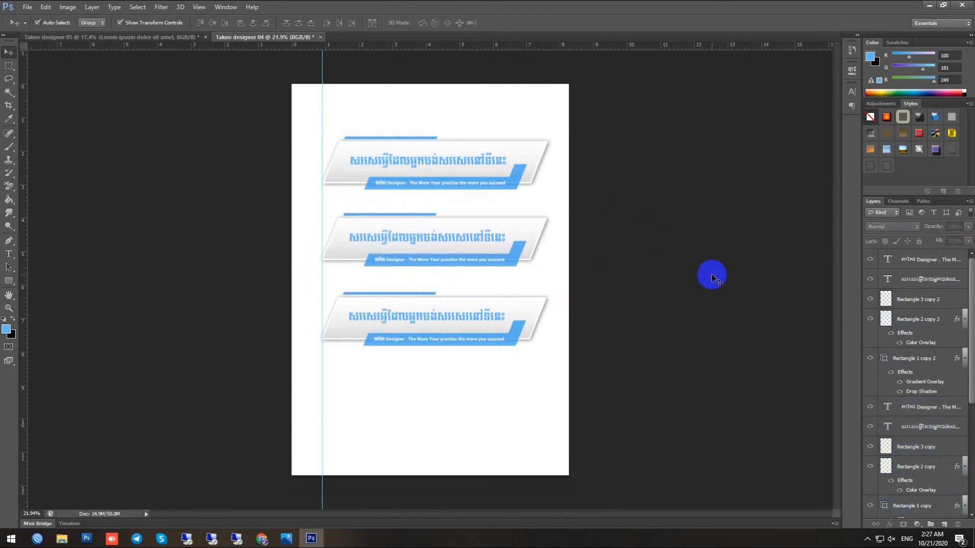
Apply an orange #ffb400 Color Overlay to the thin bar above the middle banner and copy its hex code for reuse
left_click(413, 215)
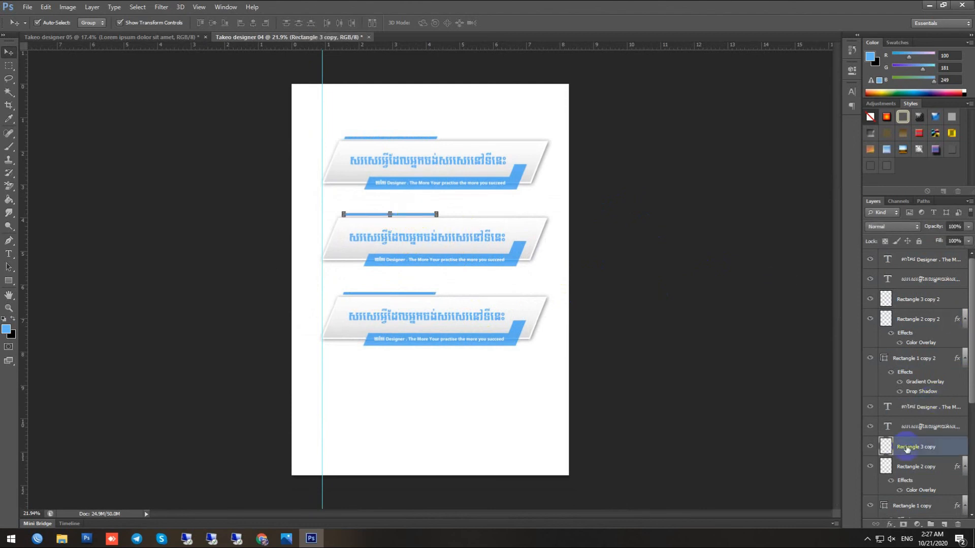
double_click(937, 431)
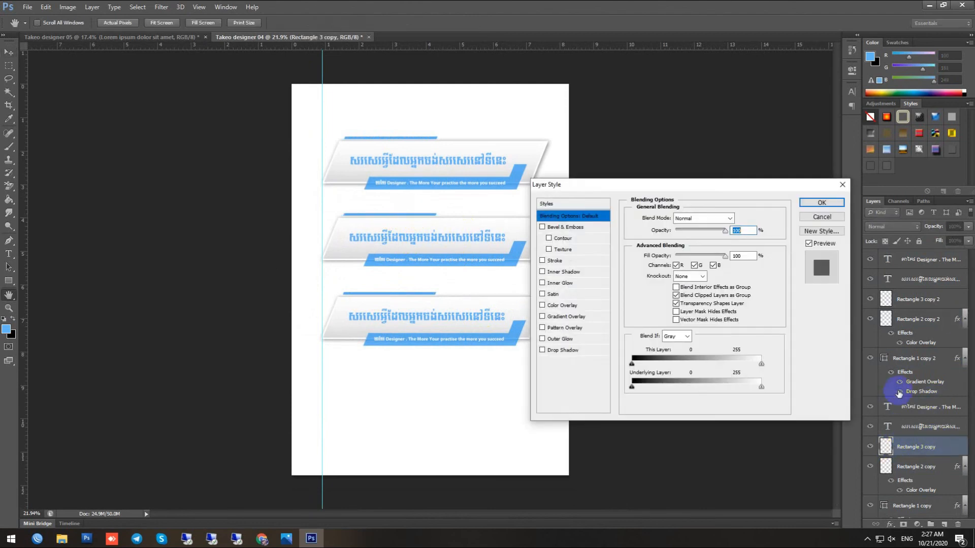
left_click(564, 305)
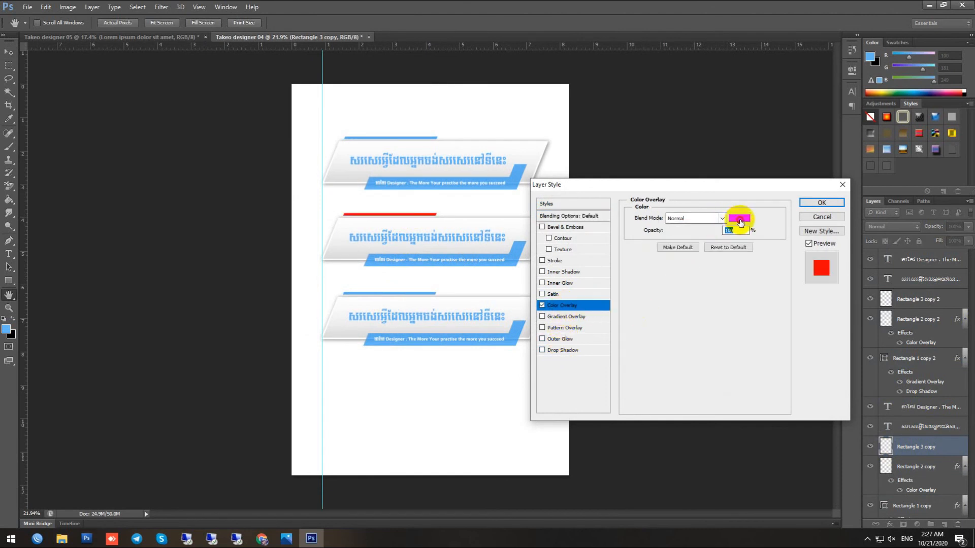
left_click(740, 219)
left_click(483, 485)
left_click(483, 488)
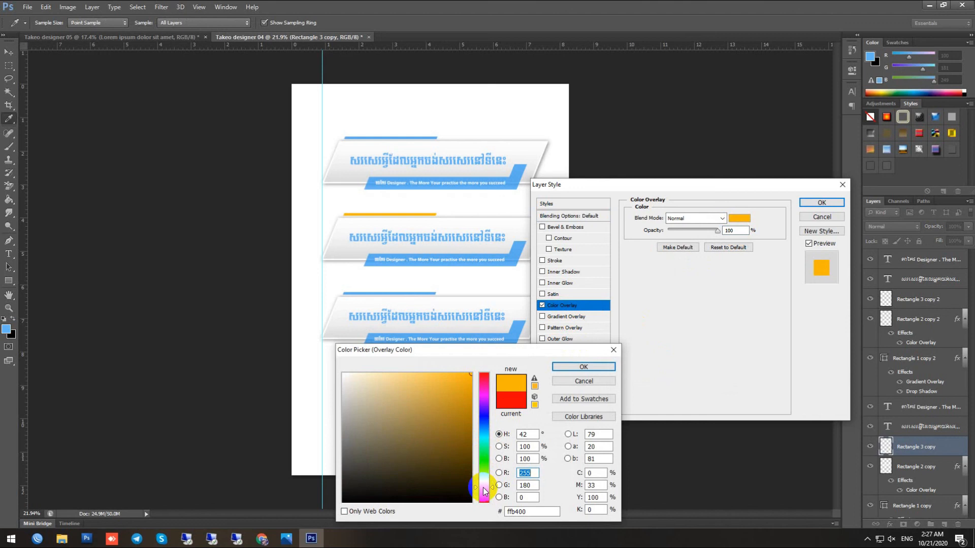
left_click(584, 366)
left_click(744, 219)
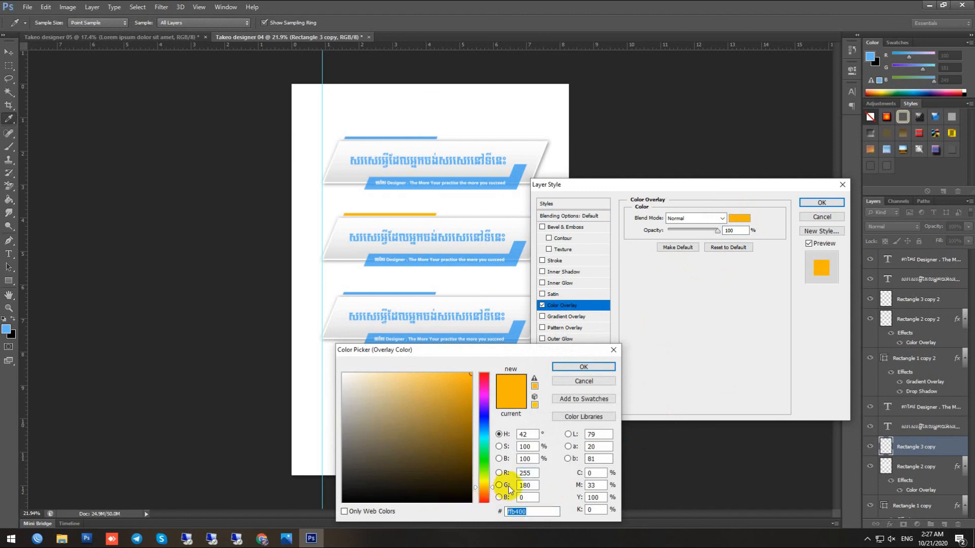
left_click(584, 366)
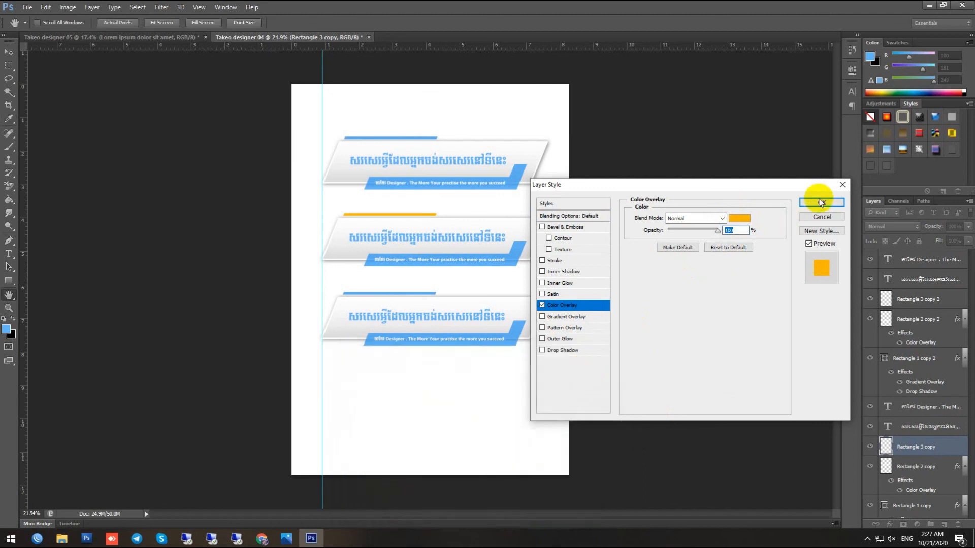
left_click(820, 202)
Apply a Color Overlay of #ffb400 to the Khmer headline text of the middle banner
left_click(489, 233)
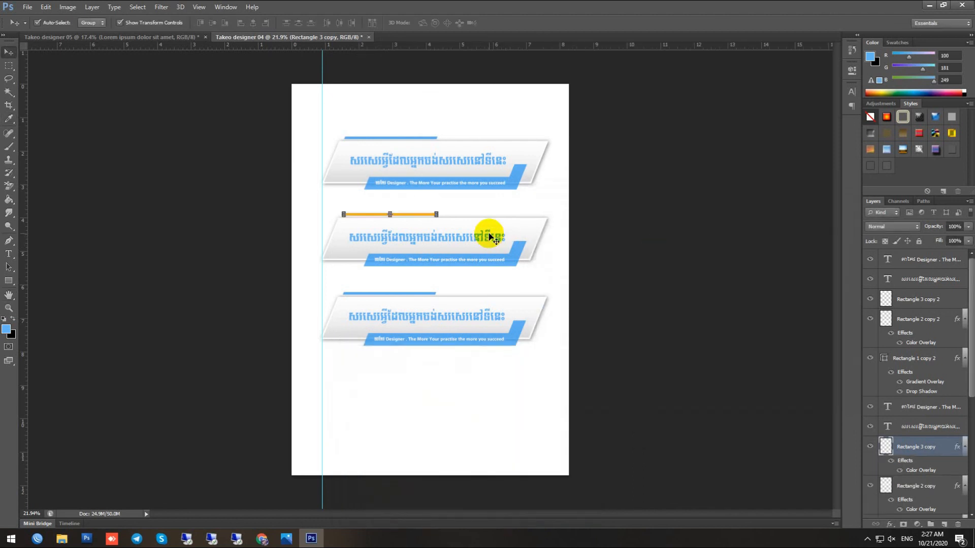
double_click(910, 434)
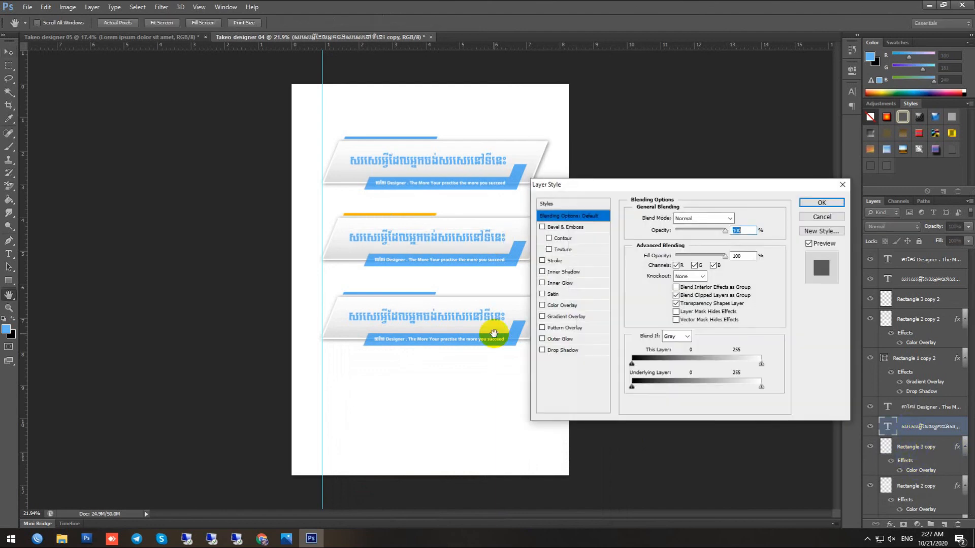
left_click(558, 305)
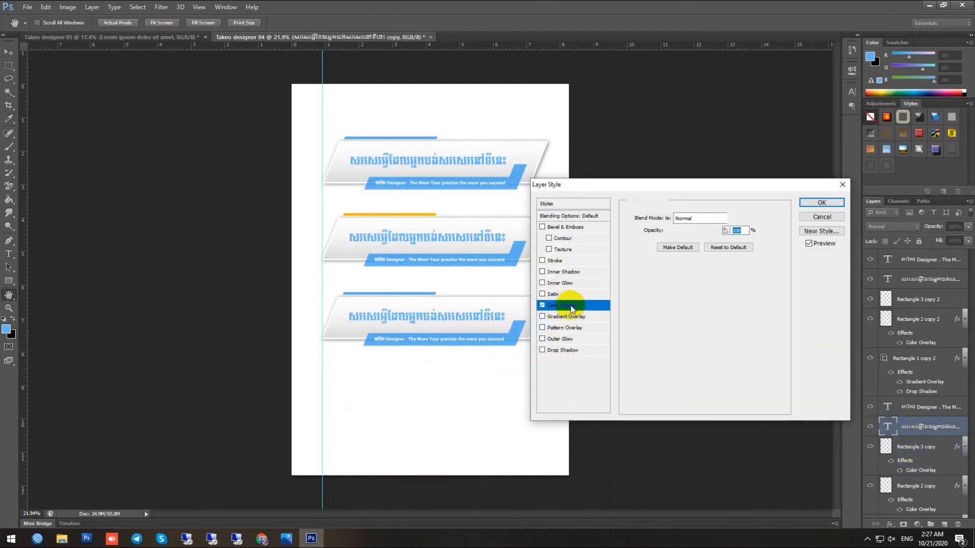
left_click(736, 219)
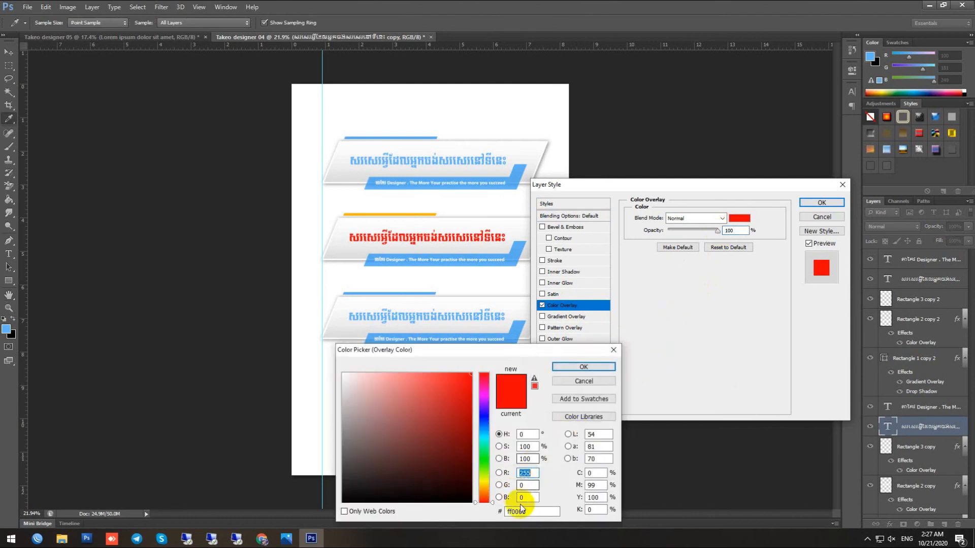
left_click_drag(495, 504, 495, 489)
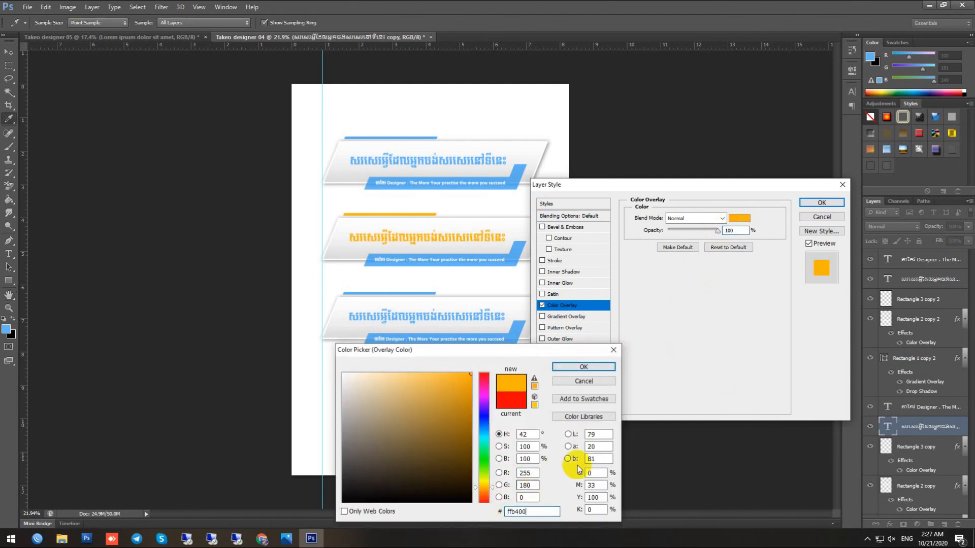
left_click(584, 367)
left_click(819, 202)
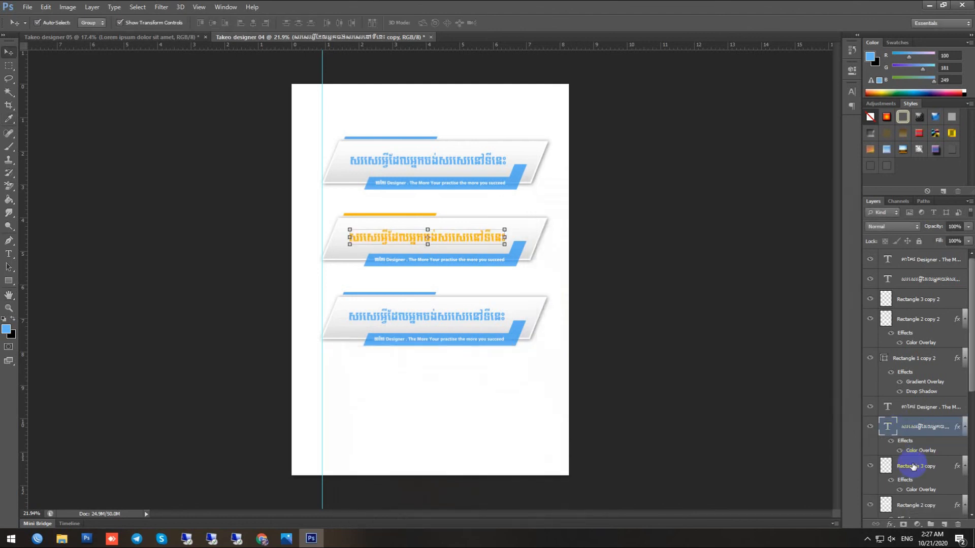
Change the Color Overlay of the tagline accent shape on the middle banner to #ffb400
left_click(511, 263)
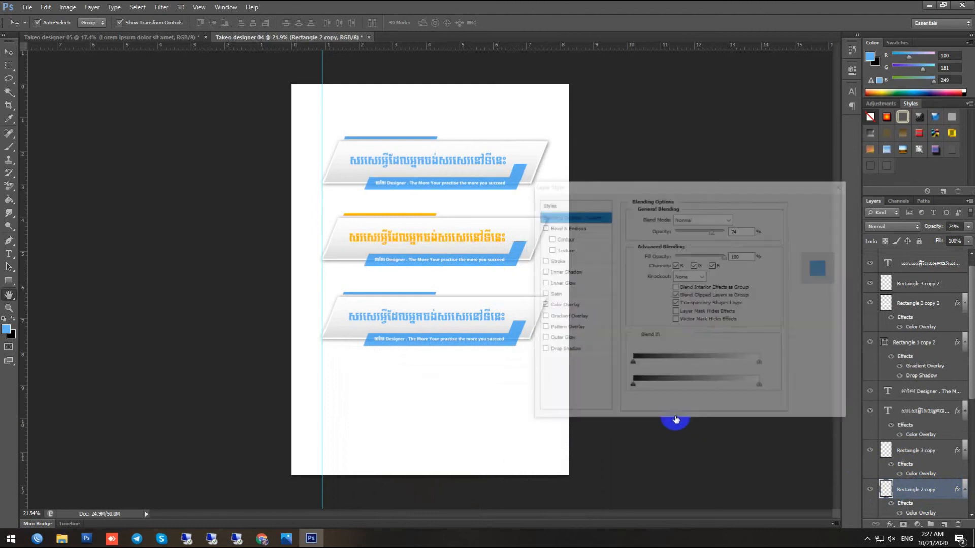
left_click(573, 310)
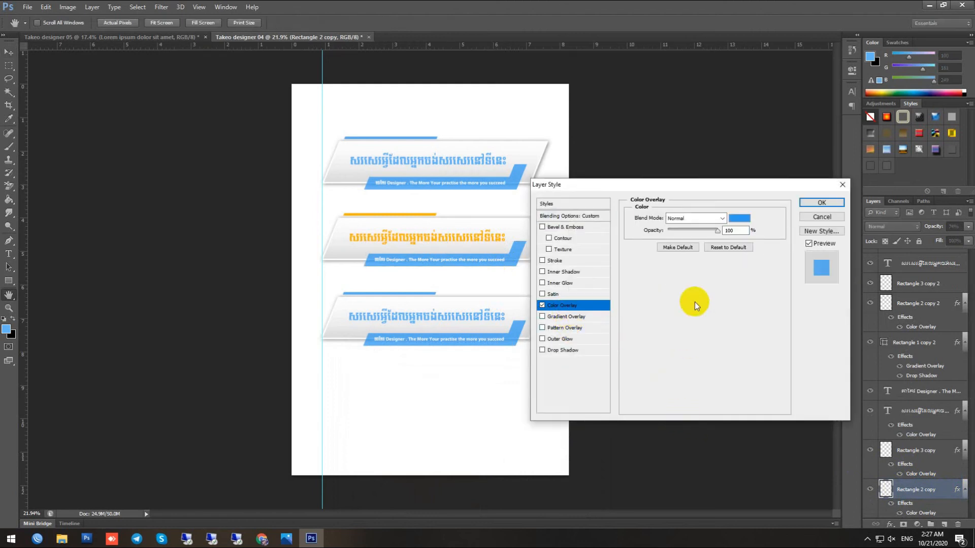
left_click(740, 218)
left_click(521, 511)
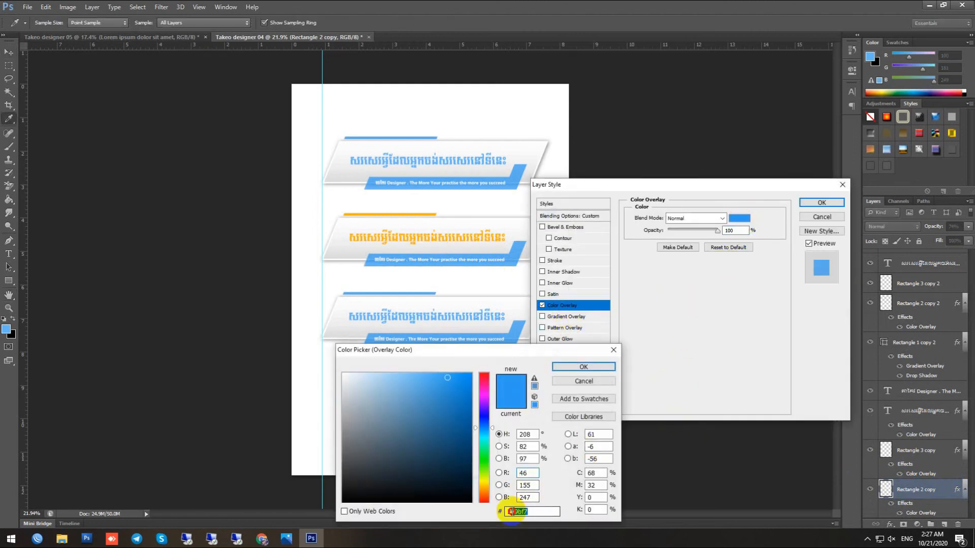
type("ffb400")
left_click(587, 369)
left_click(821, 202)
Apply a red #ff0000 Color Overlay to the thin bar above the lowest banner and copy its hex code
scroll(507, 358, "down", 2)
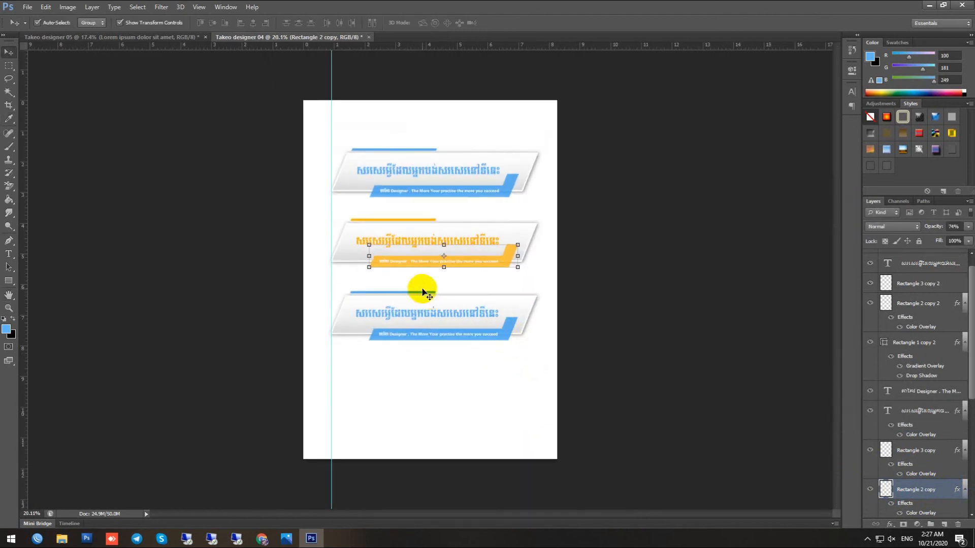
scroll(429, 298, "up", 2)
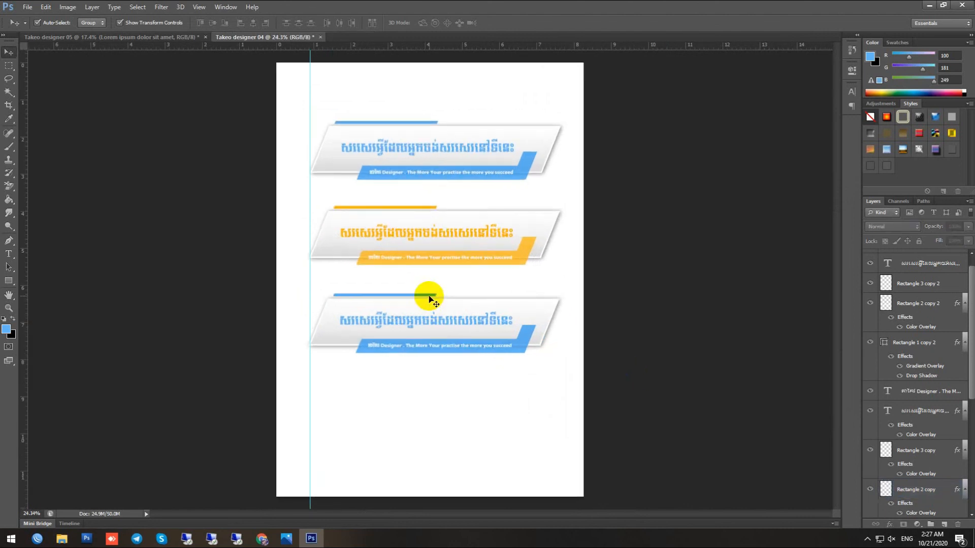
left_click(431, 296)
left_click(901, 286)
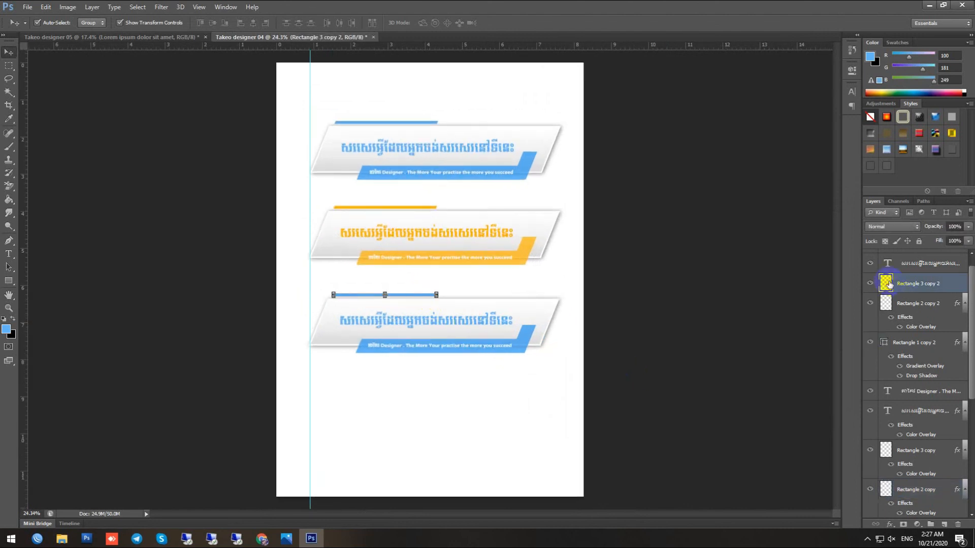
double_click(885, 285)
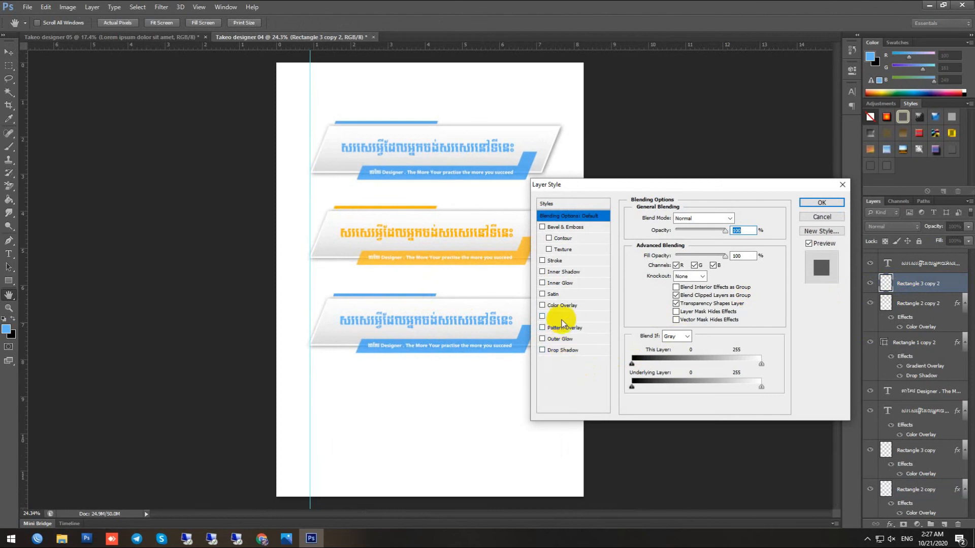
left_click(562, 305)
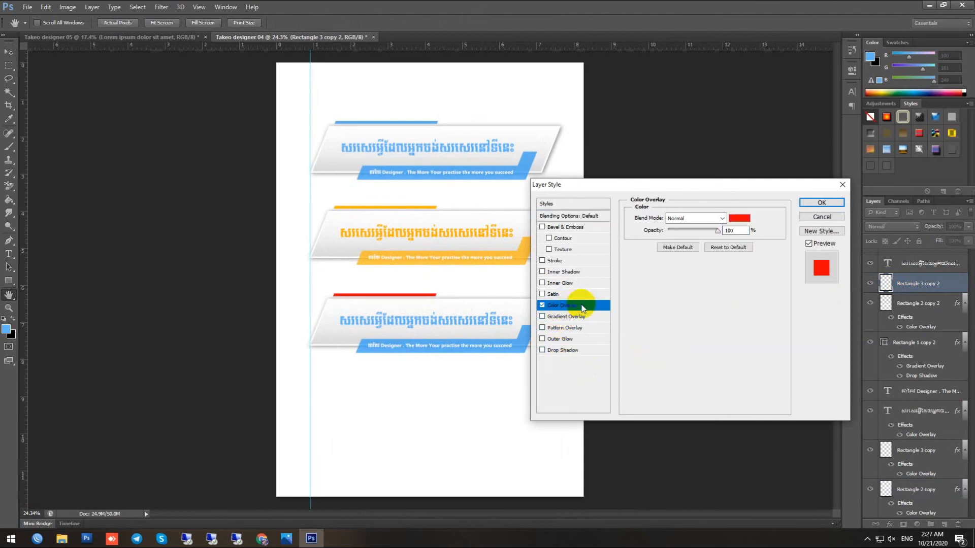
left_click(737, 219)
left_click_drag(531, 515, 506, 515)
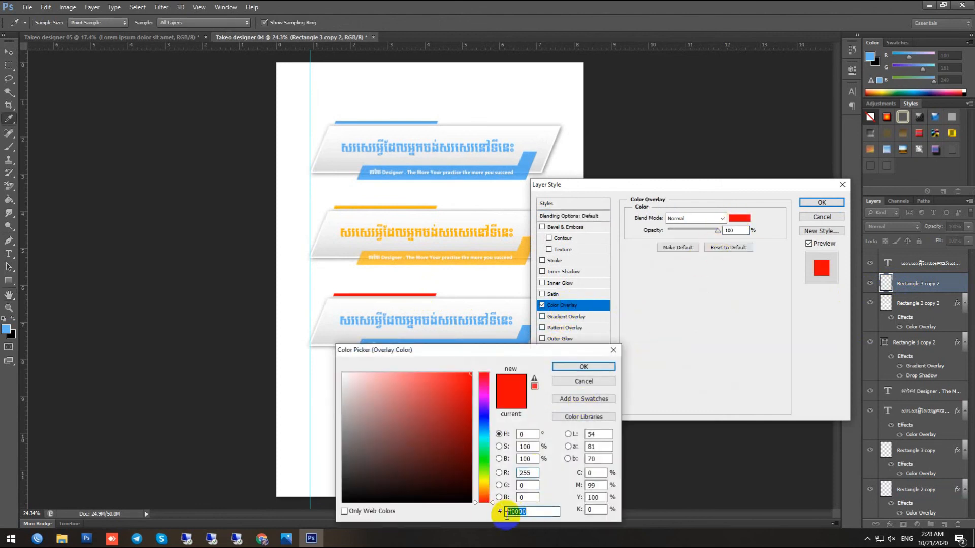
right_click(516, 512)
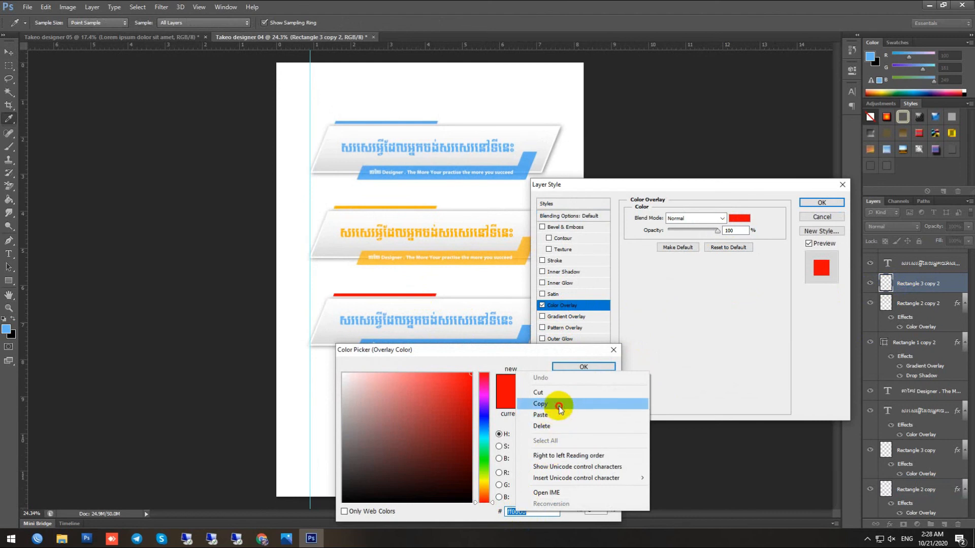
left_click(557, 406)
left_click(581, 365)
double_click(730, 231)
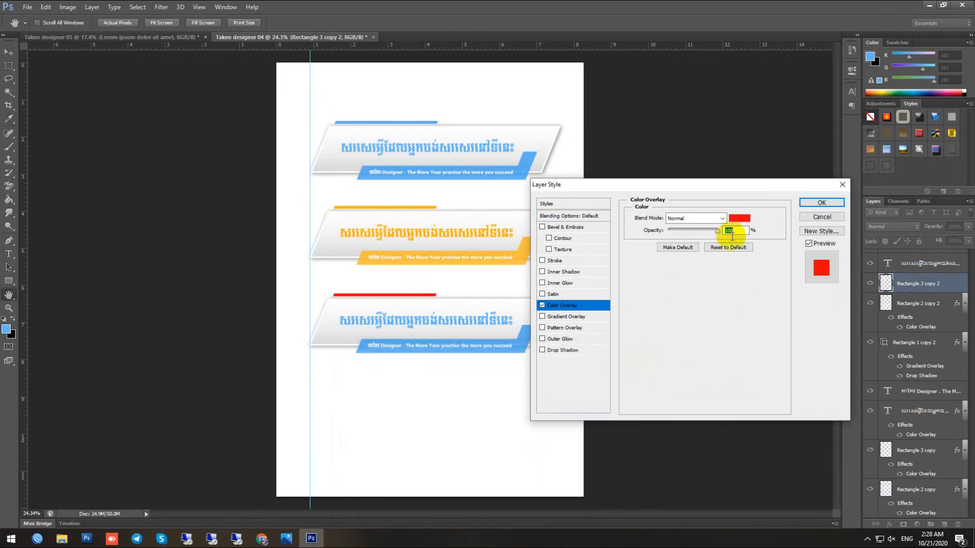
left_click(809, 209)
Apply a Color Overlay of #ff0000 to the Khmer headline text of the lowest banner
key("v")
left_click(499, 321)
right_click(895, 269)
left_click(881, 276)
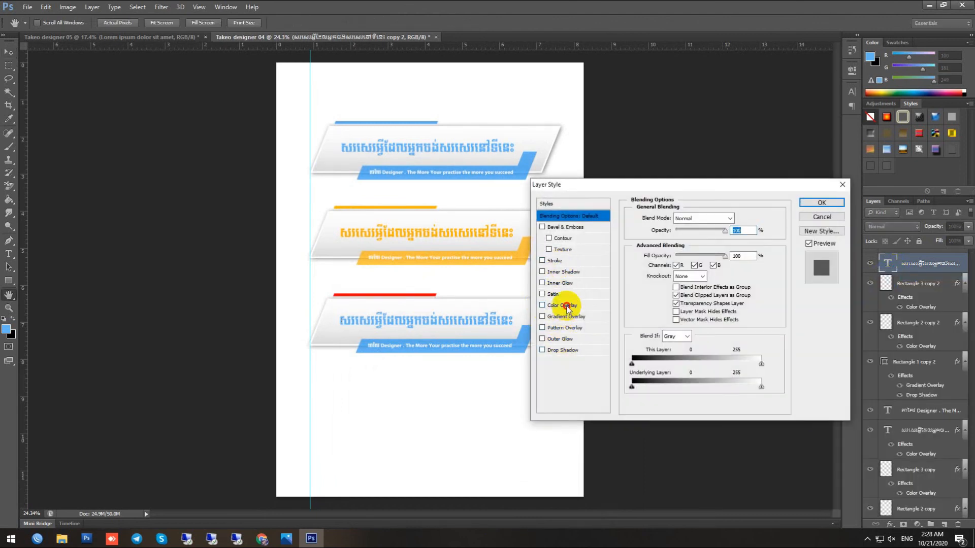
left_click(563, 305)
left_click(740, 217)
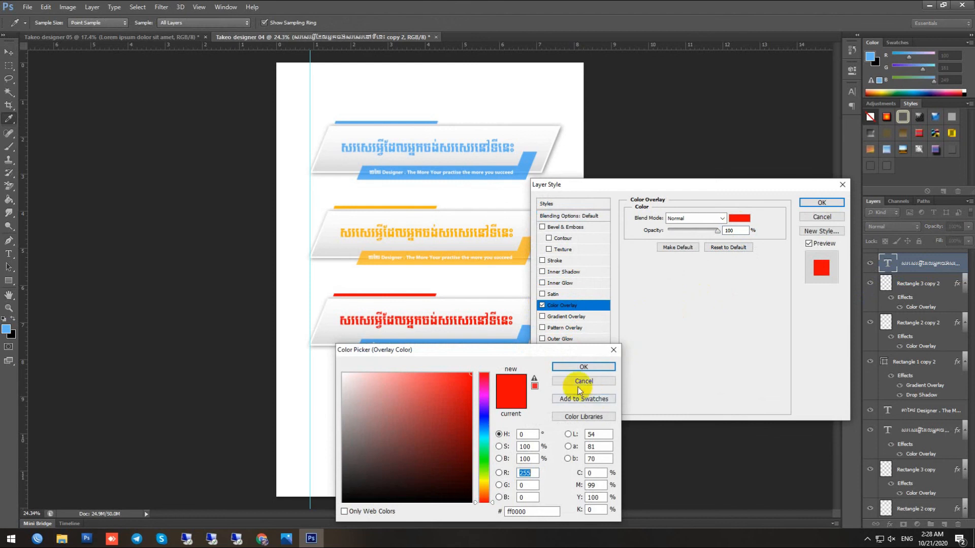
left_click_drag(565, 350, 565, 294)
double_click(514, 456)
right_click(511, 455)
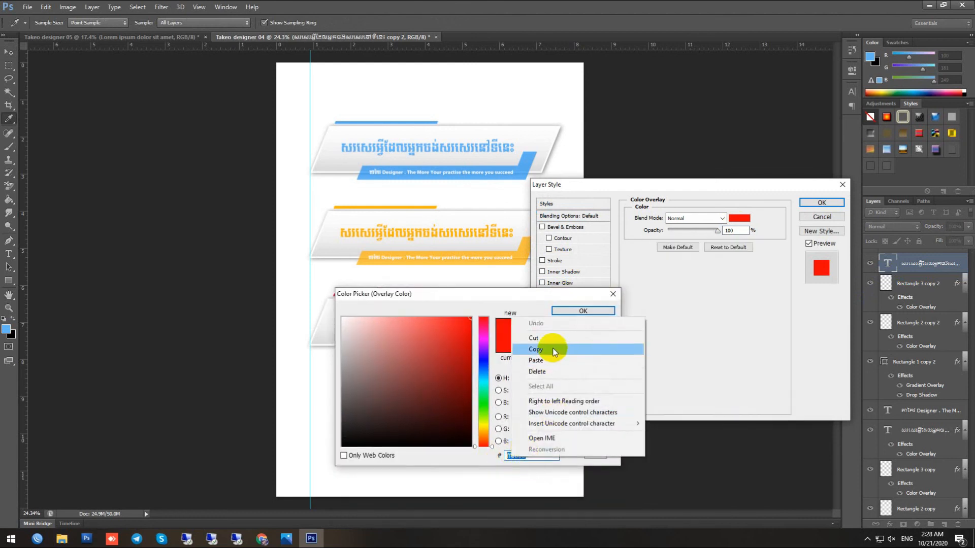
left_click(554, 342)
left_click(583, 311)
left_click(822, 202)
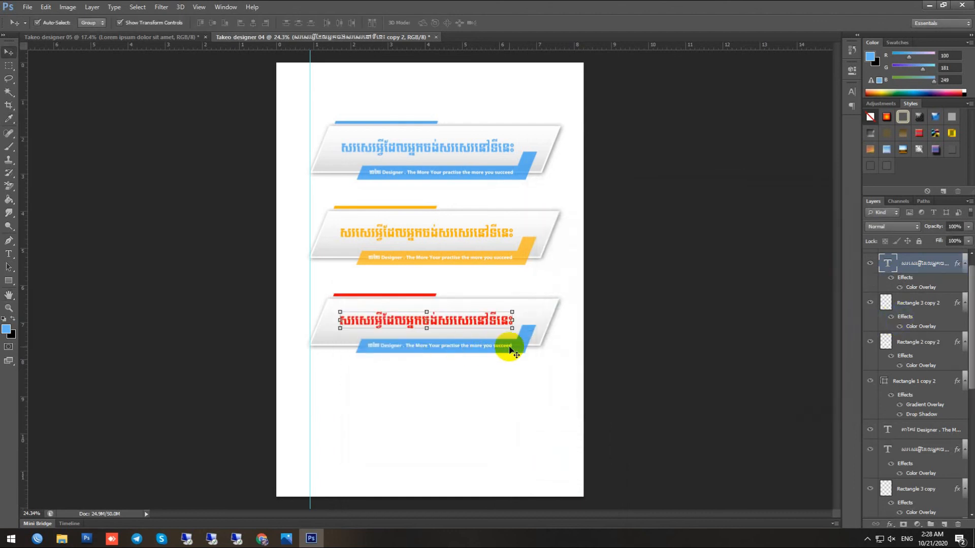
Change the Color Overlay of the tagline accent shape on the lowest banner to #ff0000 and deselect the layer
left_click(517, 342)
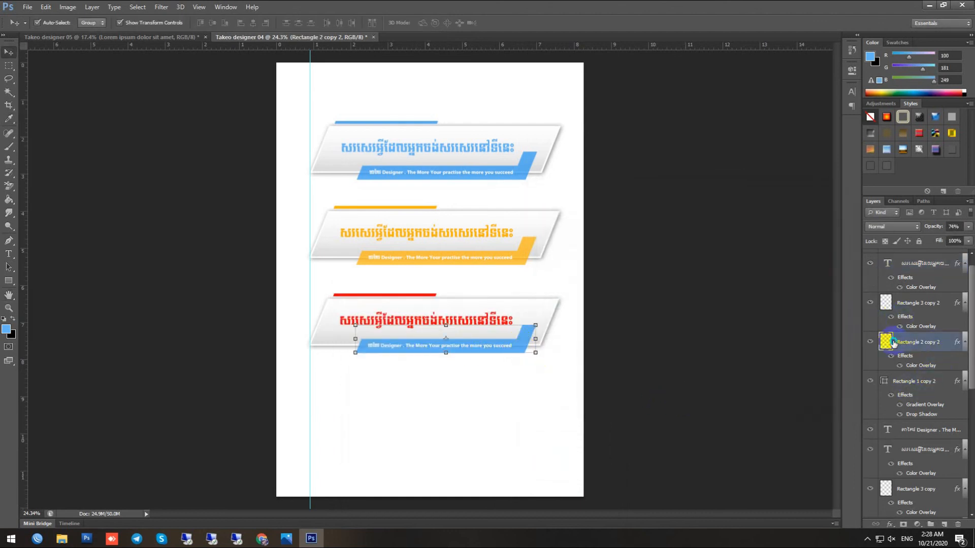
right_click(892, 343)
left_click(810, 150)
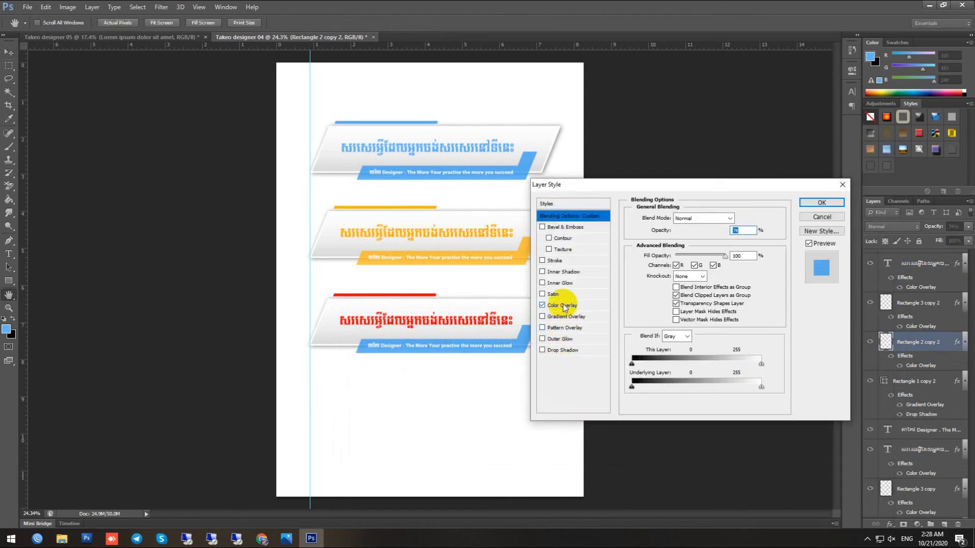
left_click(562, 305)
left_click(739, 219)
double_click(506, 456)
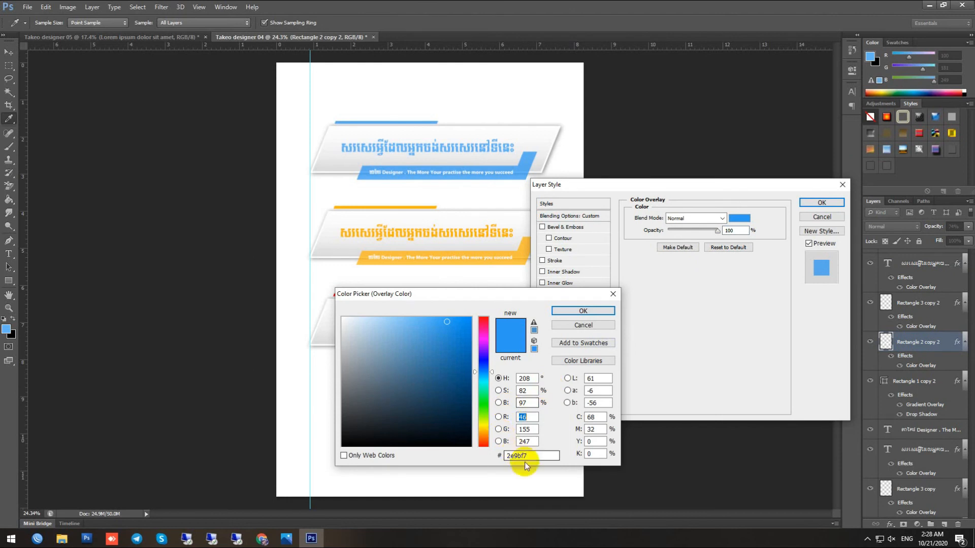
right_click(512, 456)
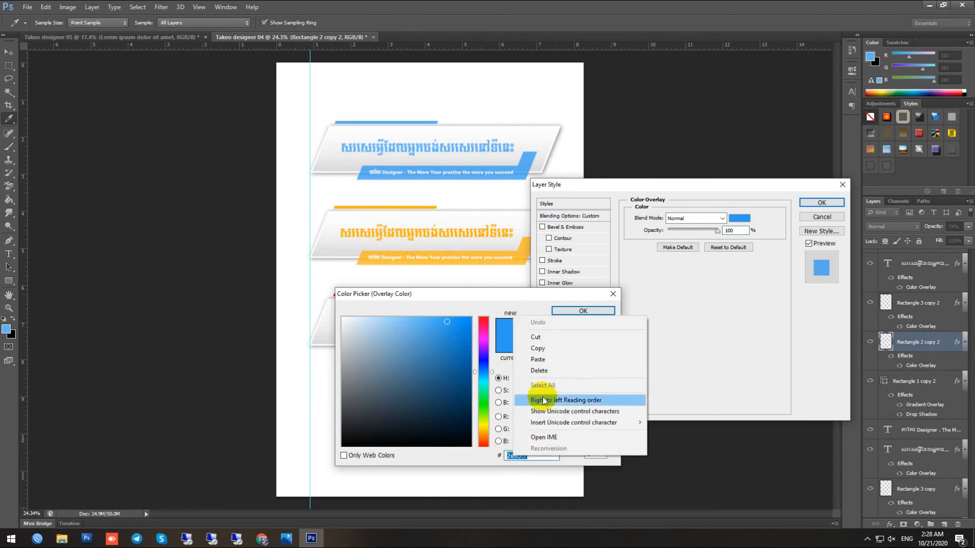
left_click(548, 361)
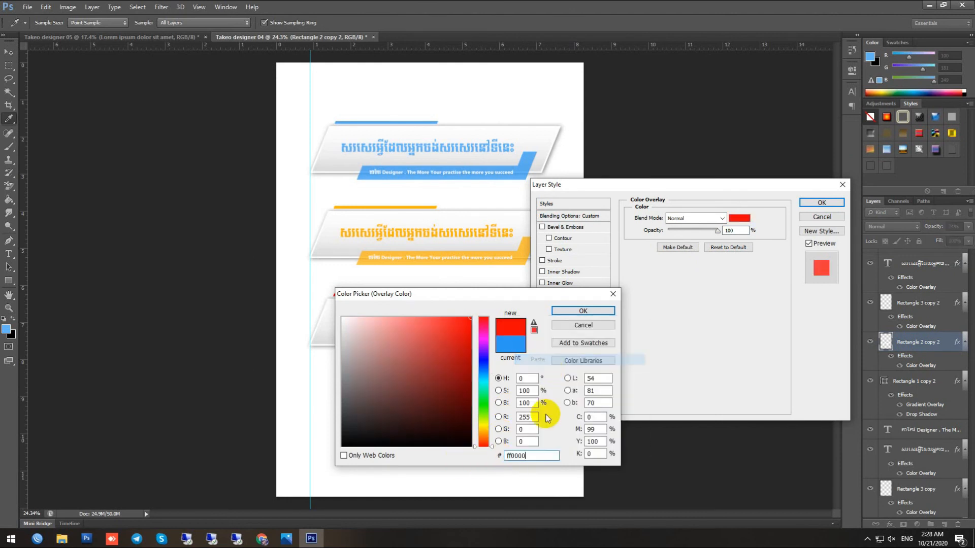
left_click(583, 311)
left_click(821, 204)
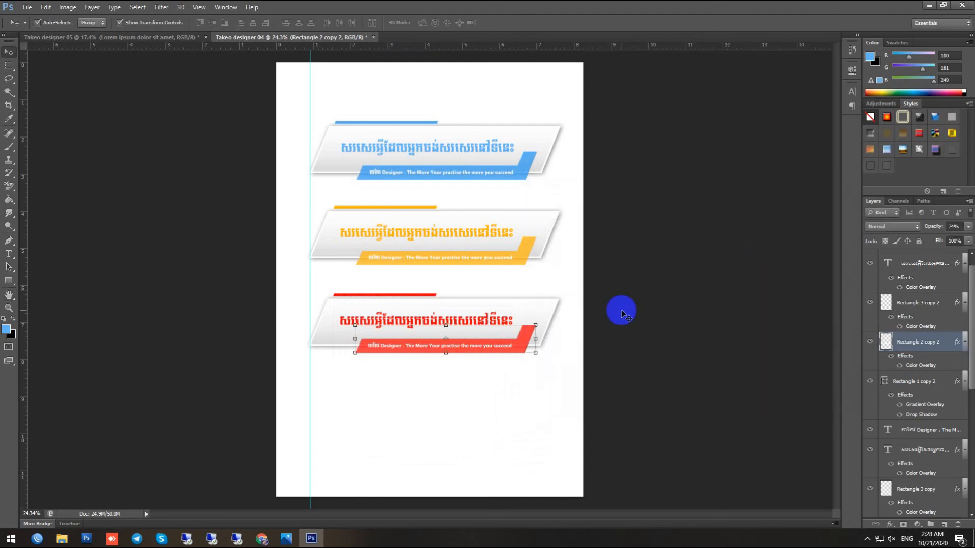
left_click(665, 307)
scroll(588, 335, "down", 3)
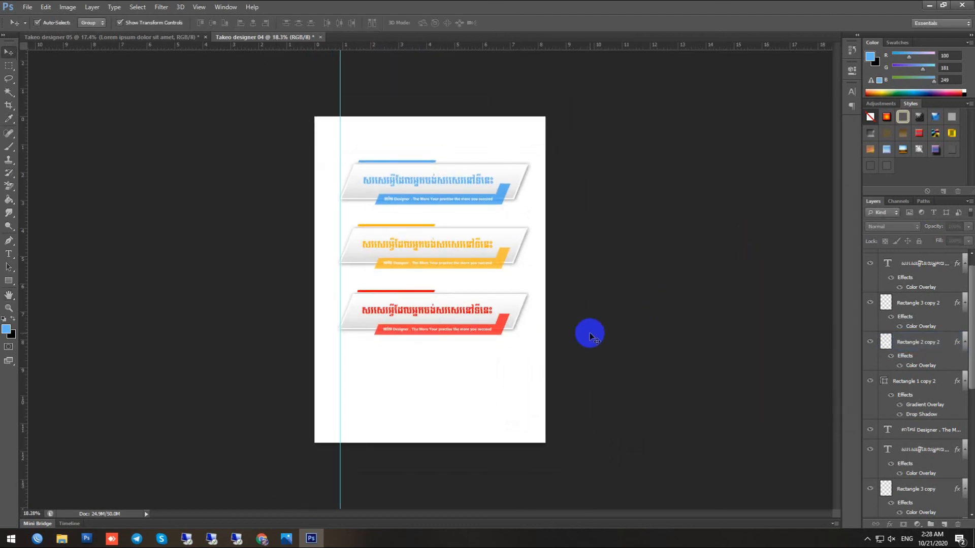
Examine the blue, orange and red banners on the page close up and at full-page view
scroll(548, 275, "up", 2)
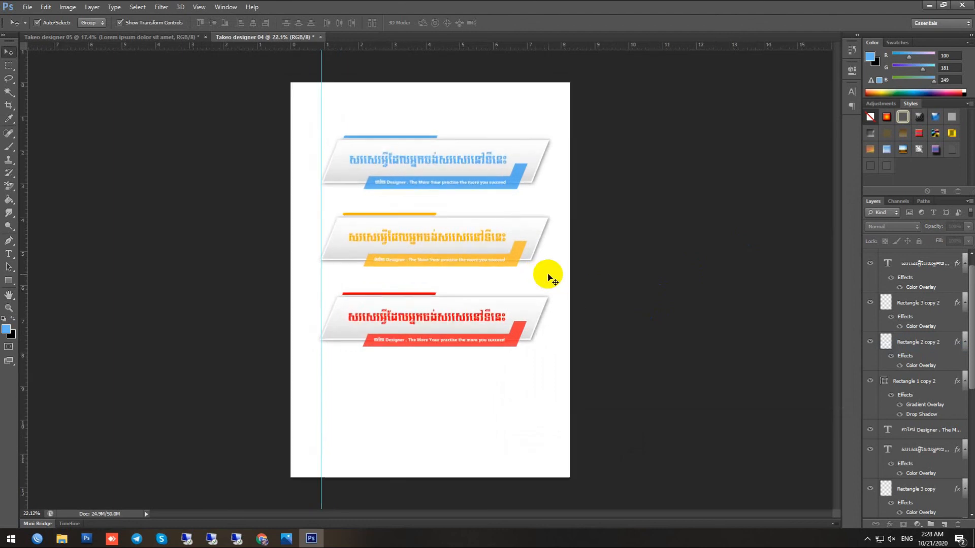
scroll(592, 302, "up", 3)
scroll(592, 303, "down", 2)
scroll(592, 302, "up", 1)
scroll(592, 303, "down", 1)
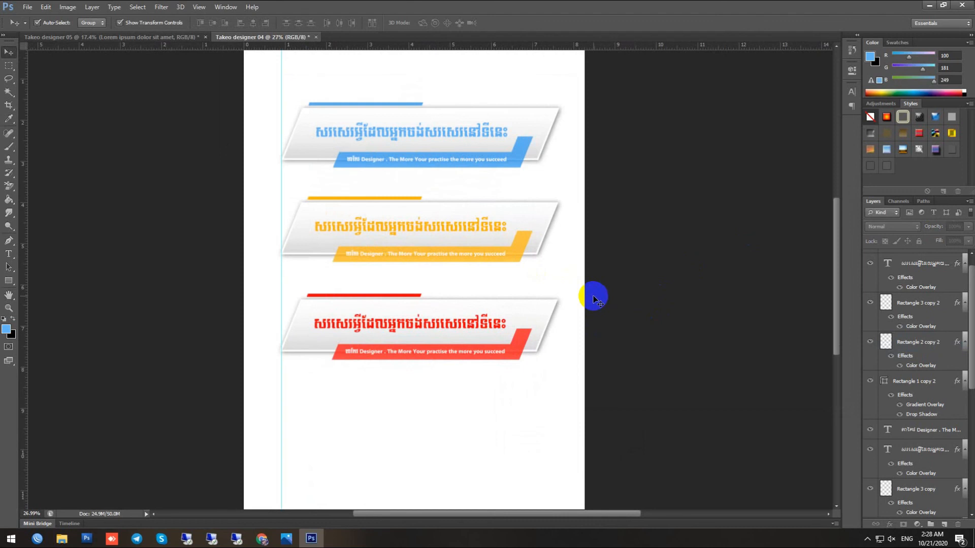
scroll(593, 296, "down", 2)
scroll(650, 314, "up", 1)
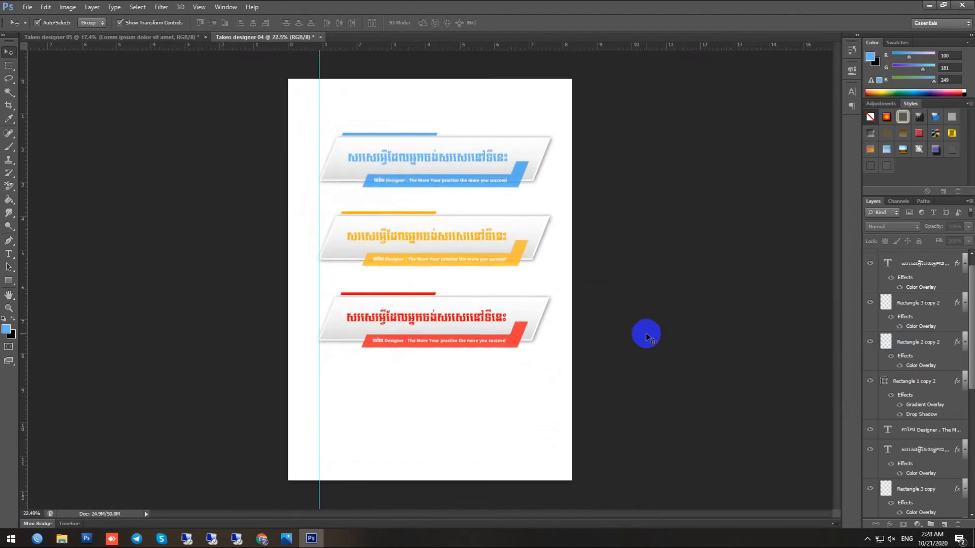
scroll(589, 365, "up", 2)
mouse_move(833, 274)
left_mouse_down()
mouse_move(837, 246)
mouse_move(842, 264)
left_mouse_up()
scroll(725, 325, "up", 1)
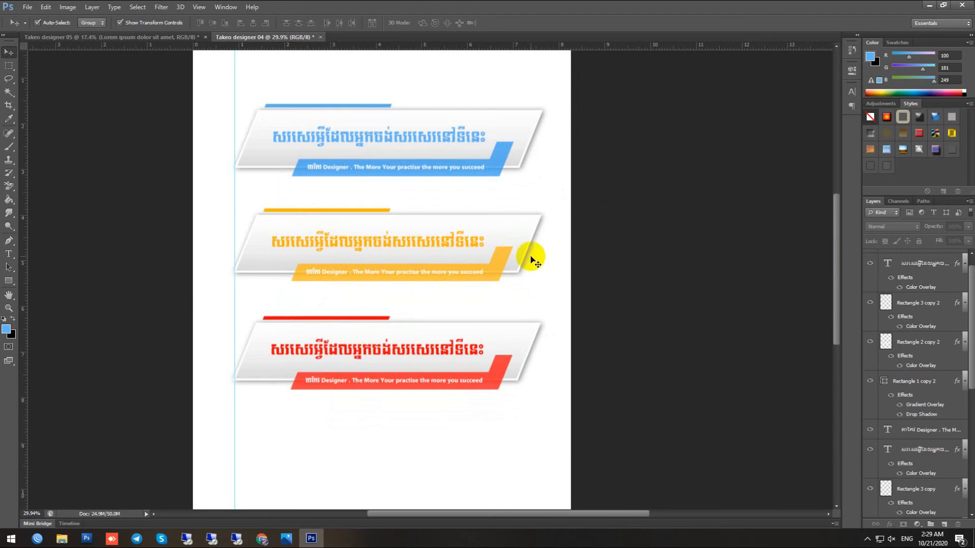
Open the Save As dialog for the finished three-banner document
left_click(31, 7)
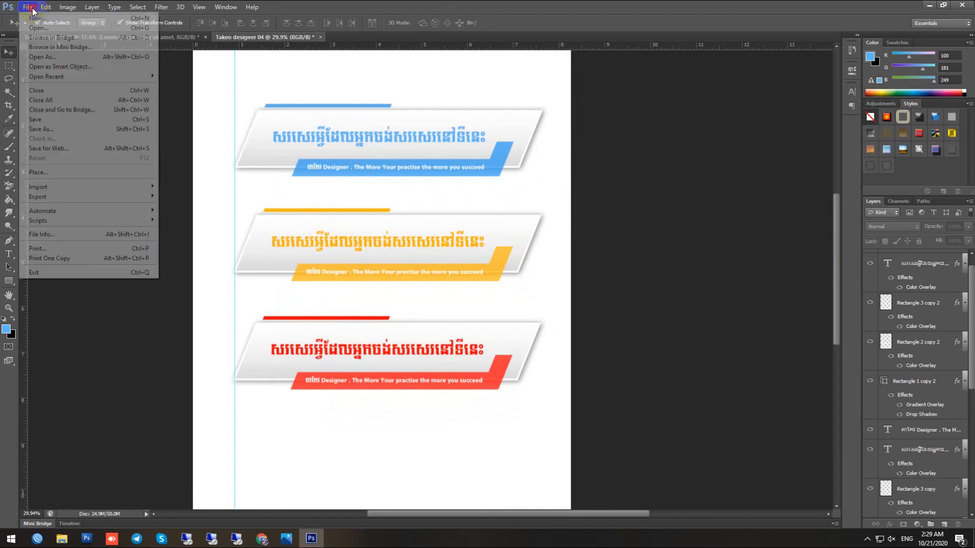
left_click(89, 129)
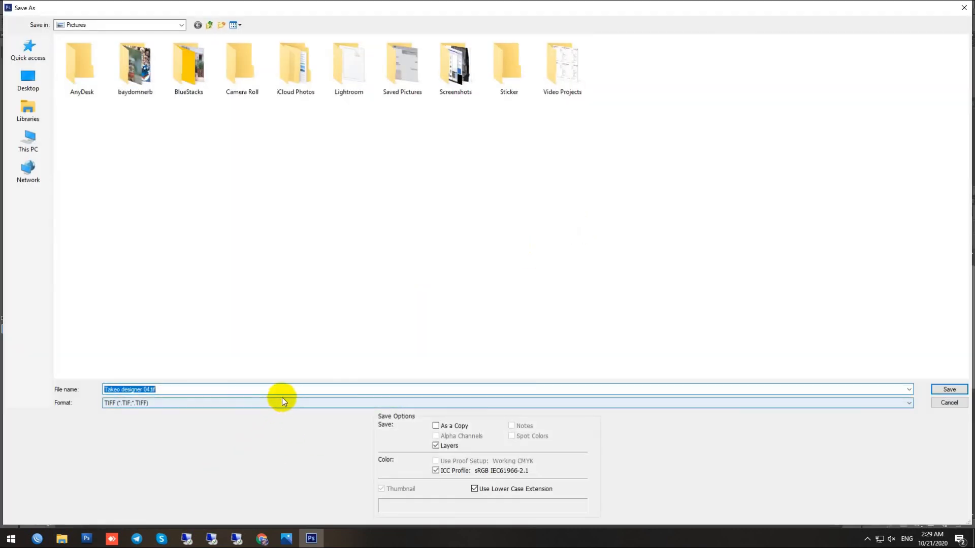
left_click(868, 539)
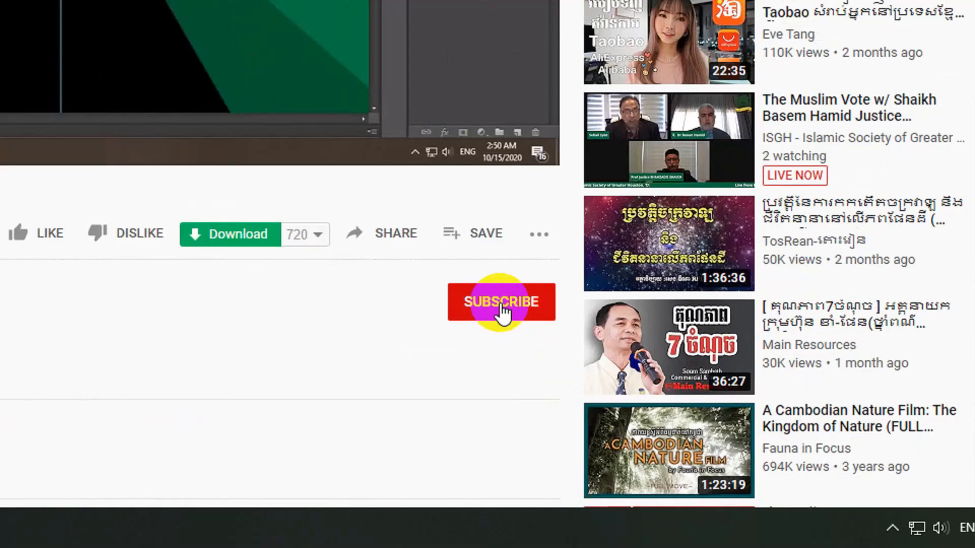
left_click(501, 305)
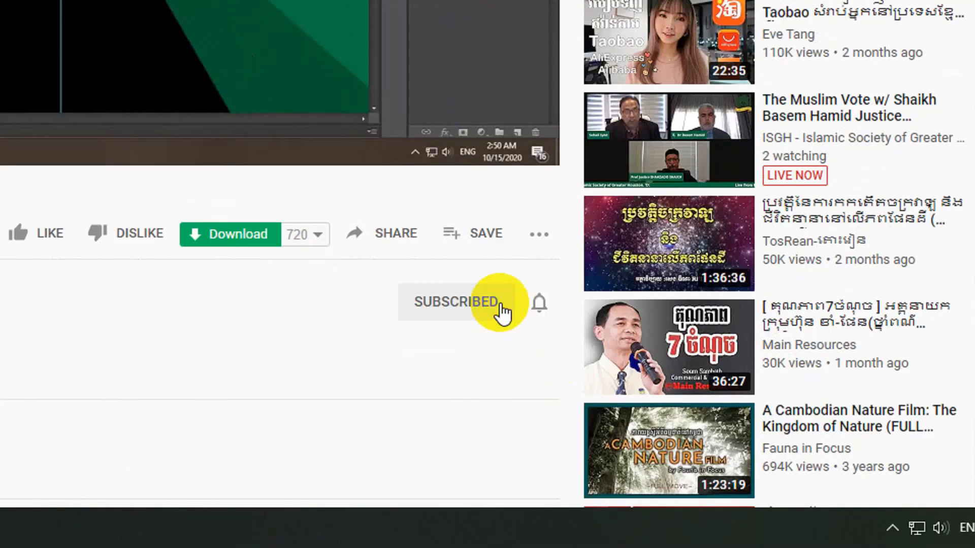